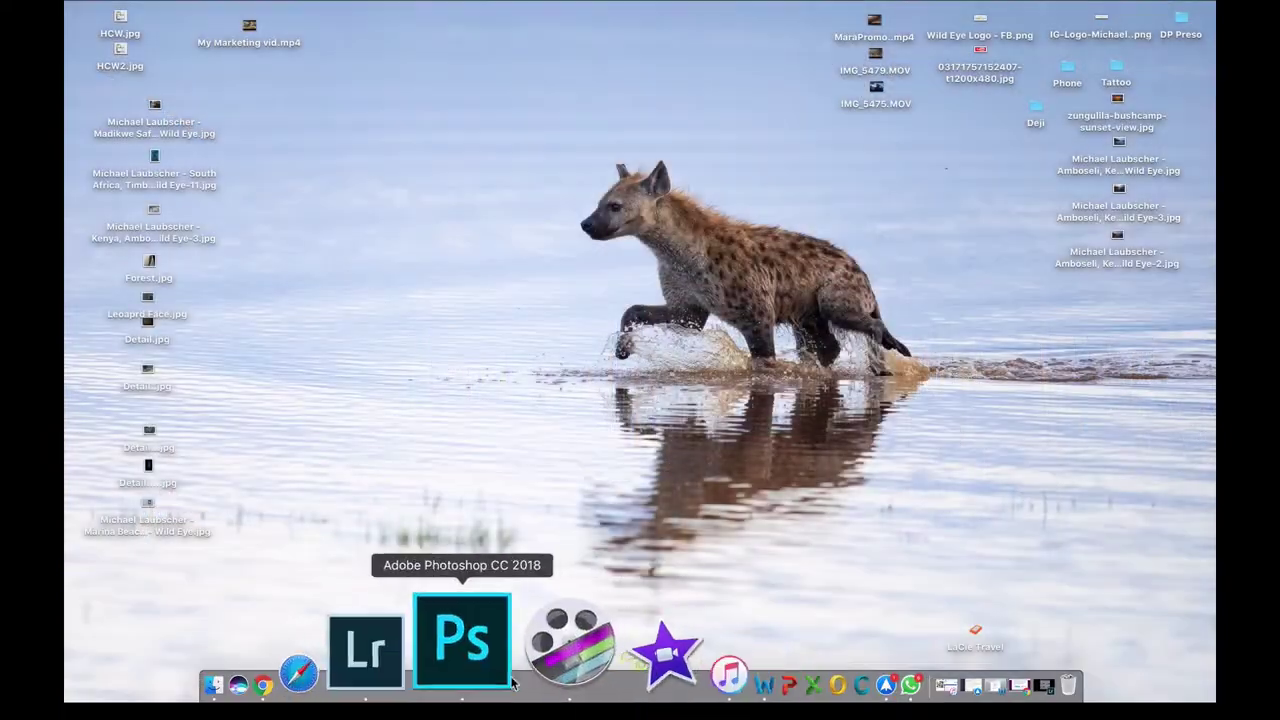
Launch Lightroom Classic and scroll back to the top of the 35-photo WE-Diaries Ep 14 collection.
click(465, 648)
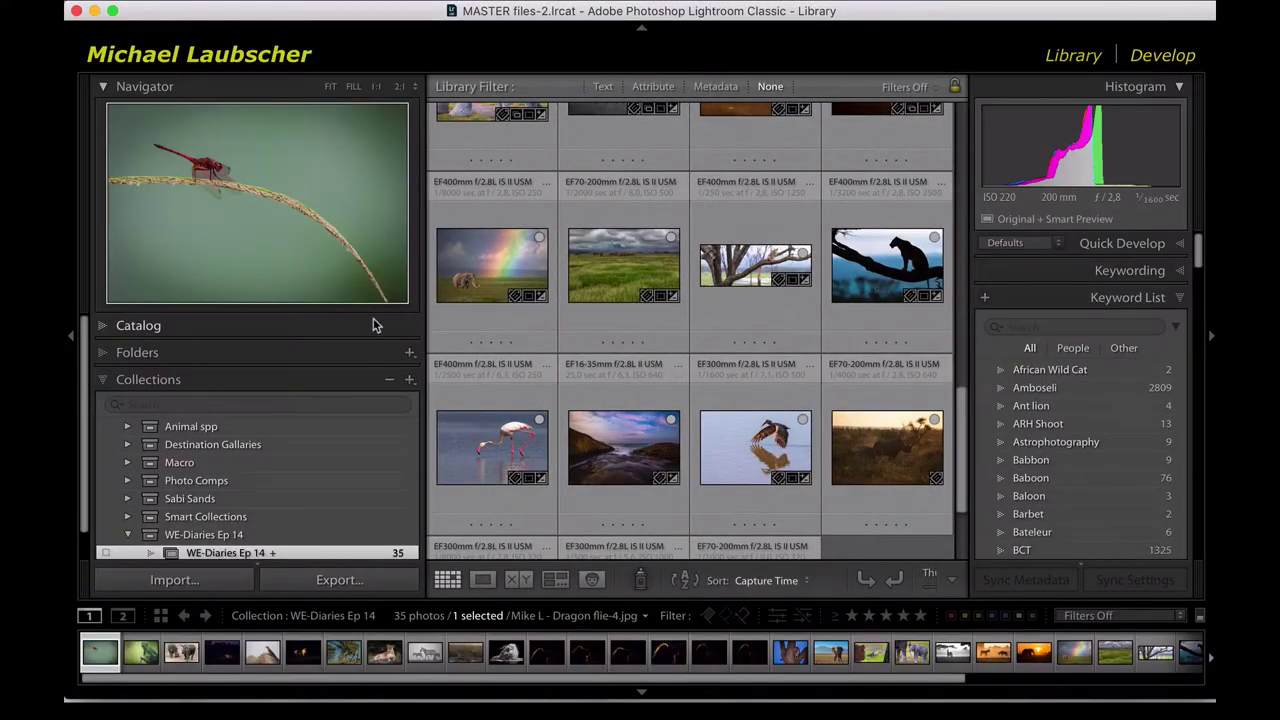
scroll(243, 471, down, 2)
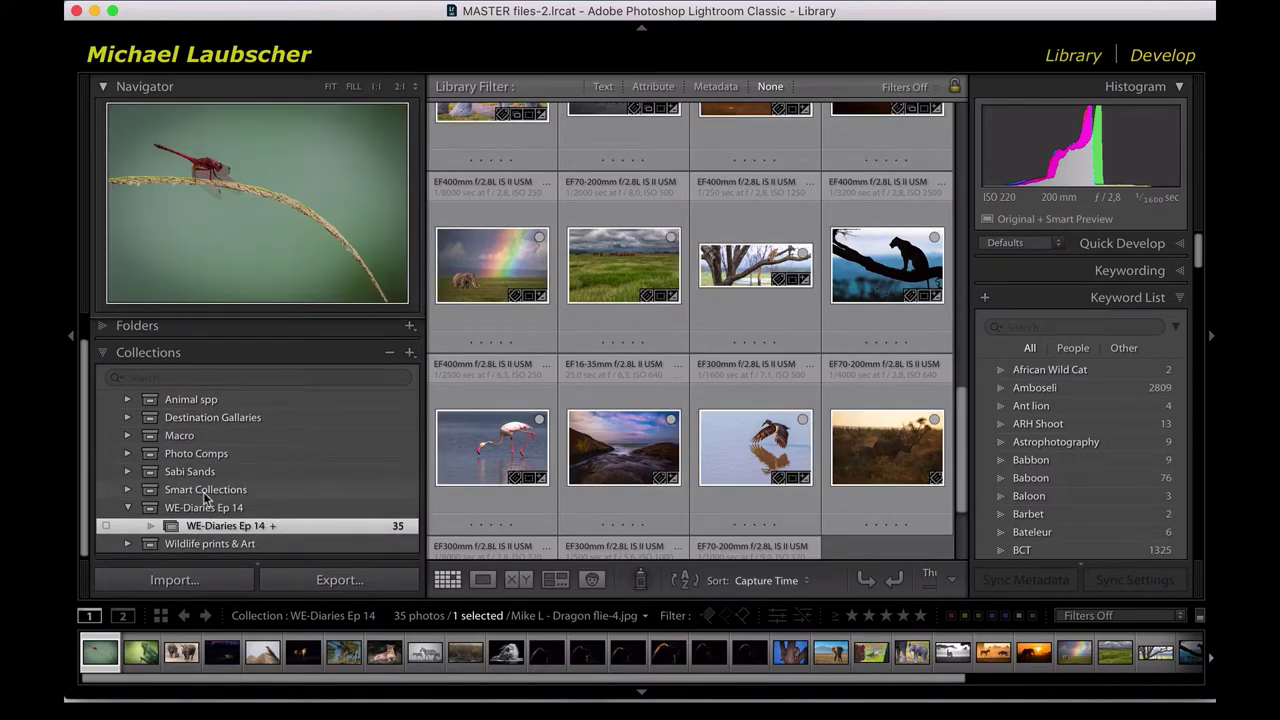
scroll(510, 366, up, 10)
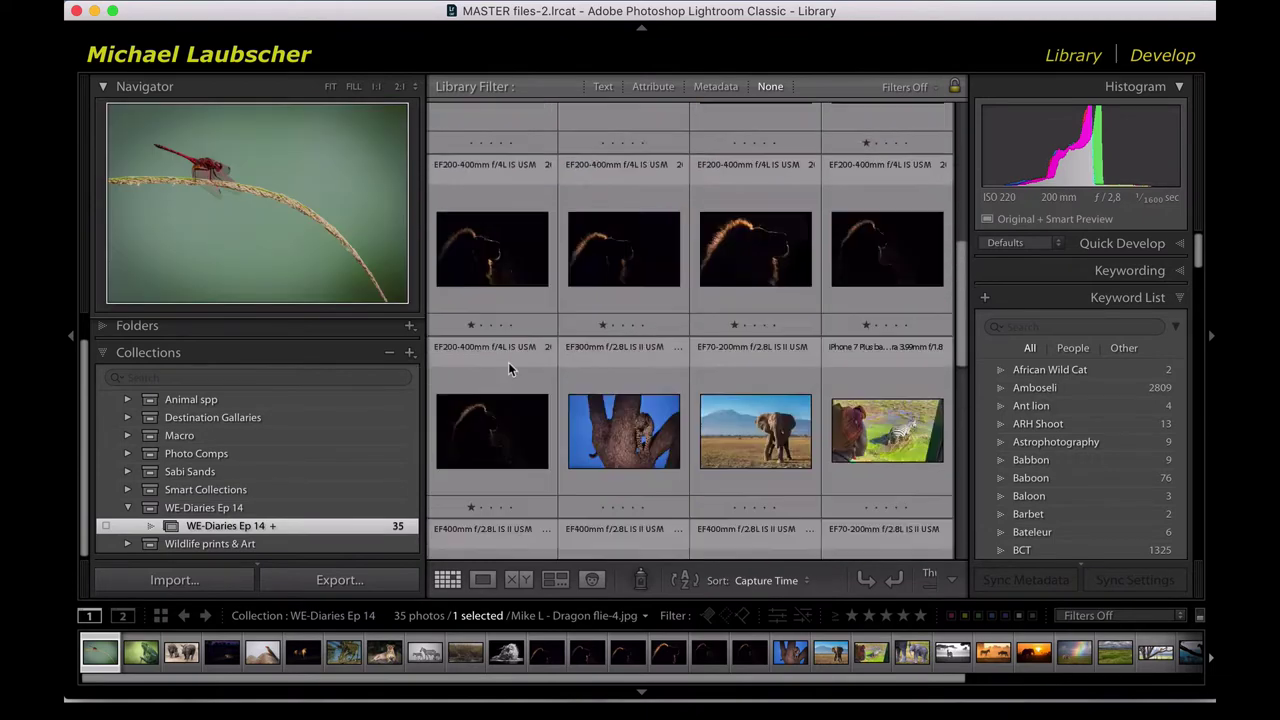
scroll(687, 231, up, 3)
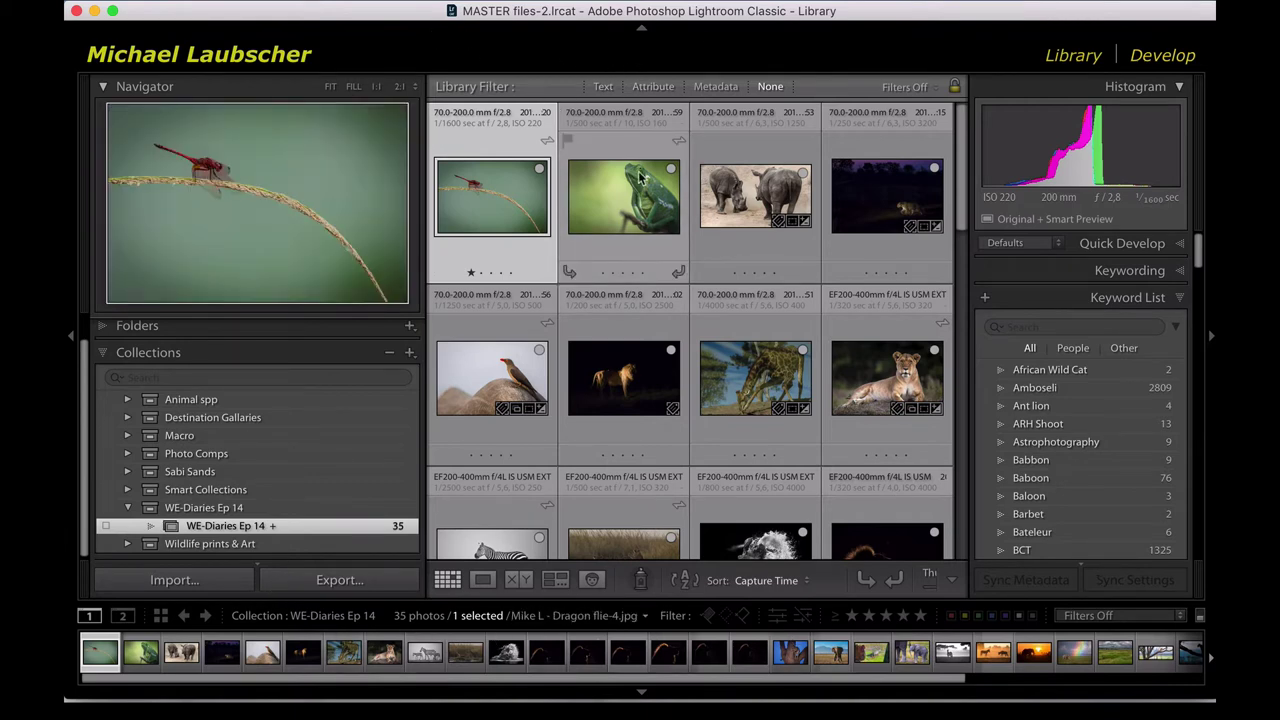
Hide the side panels, the top panel and the filmstrip so the grid widens.
key(Tab)
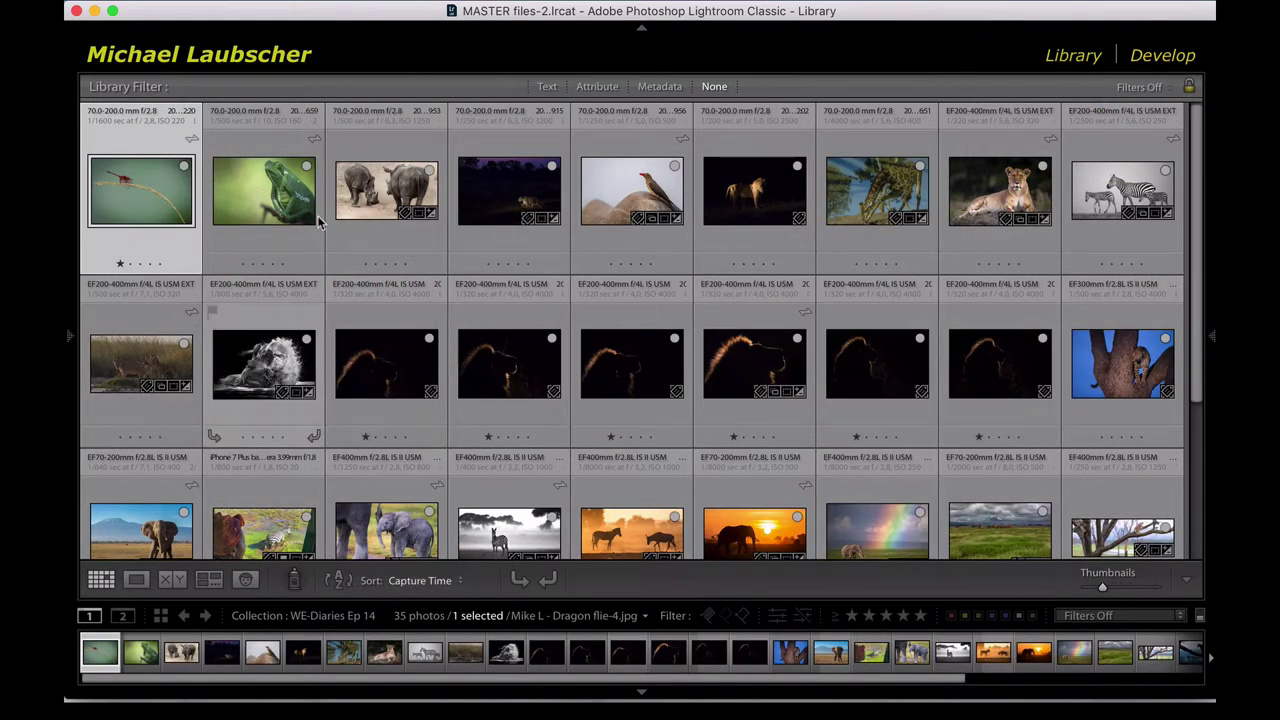
click(641, 30)
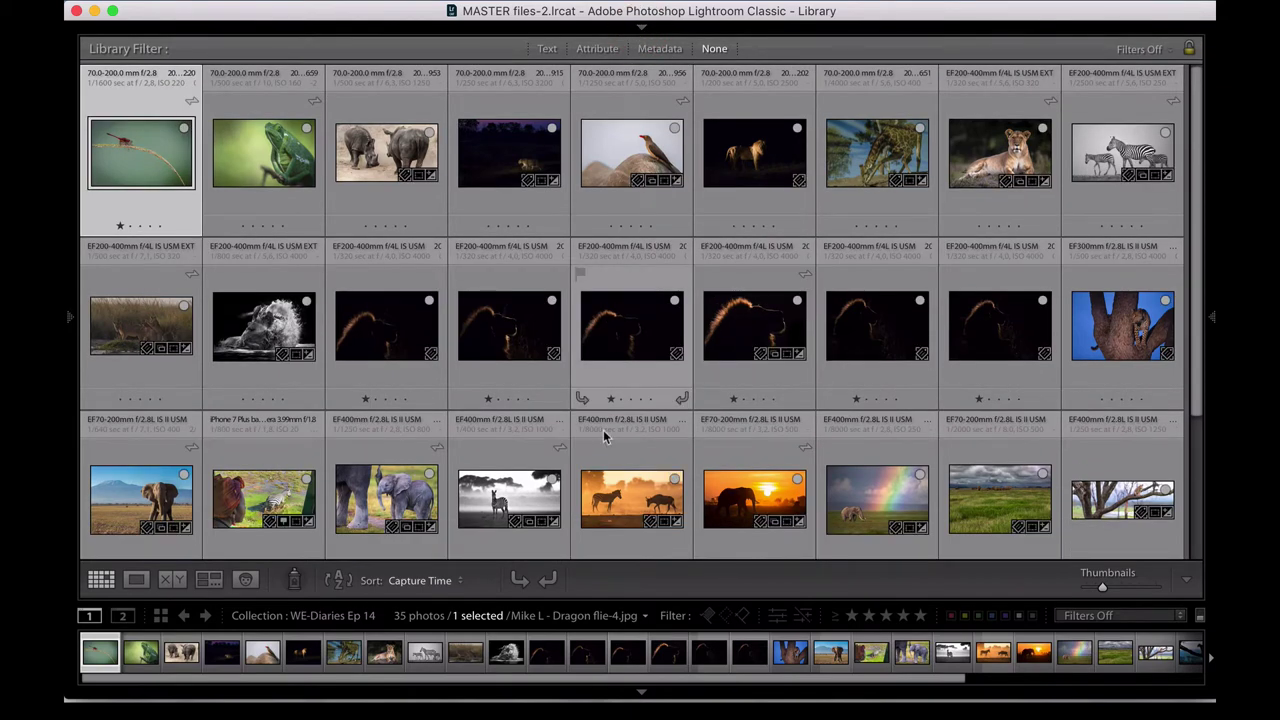
click(641, 697)
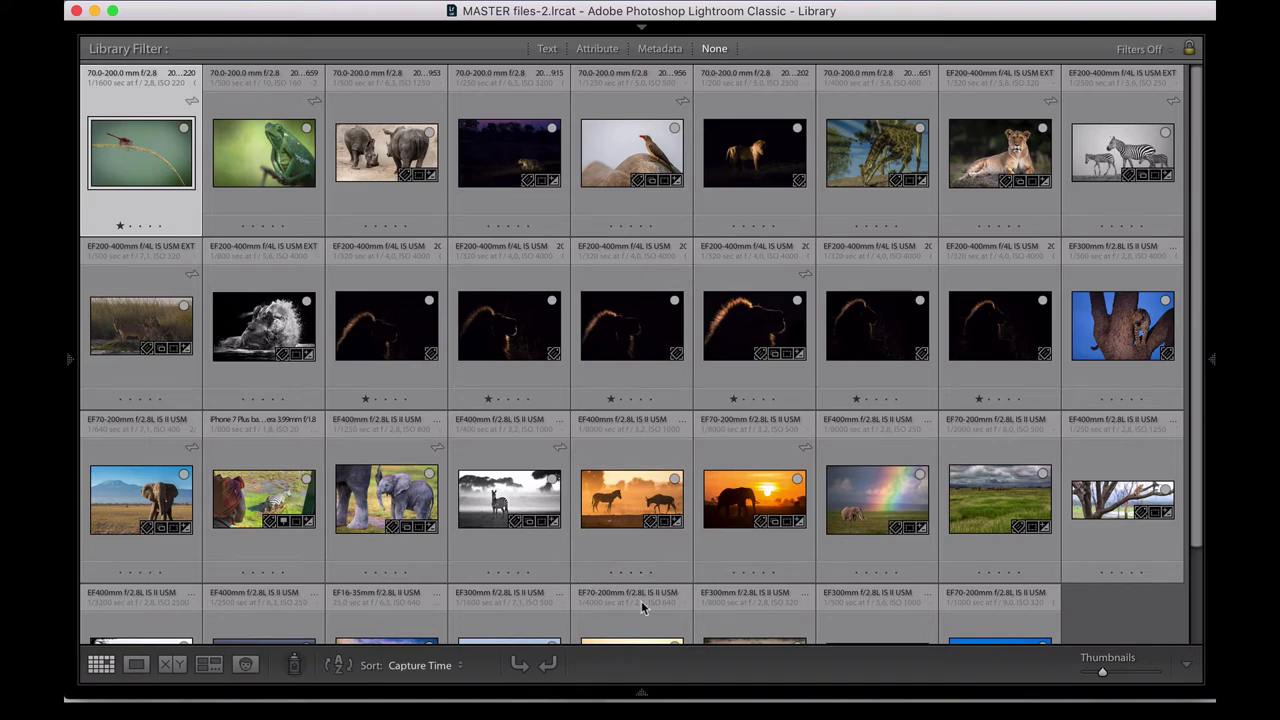
mouse_move(651, 692)
Toggle the grid toolbar off, back on, and off again with T.
key(t)
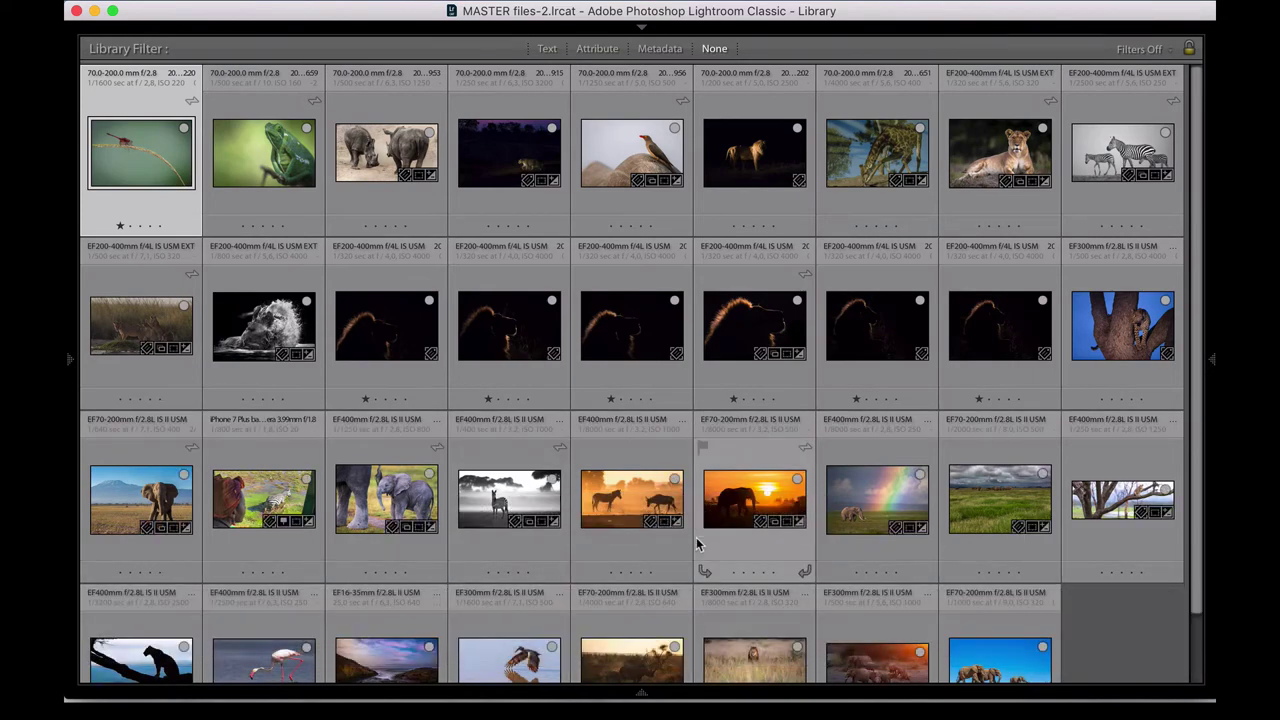
key(t)
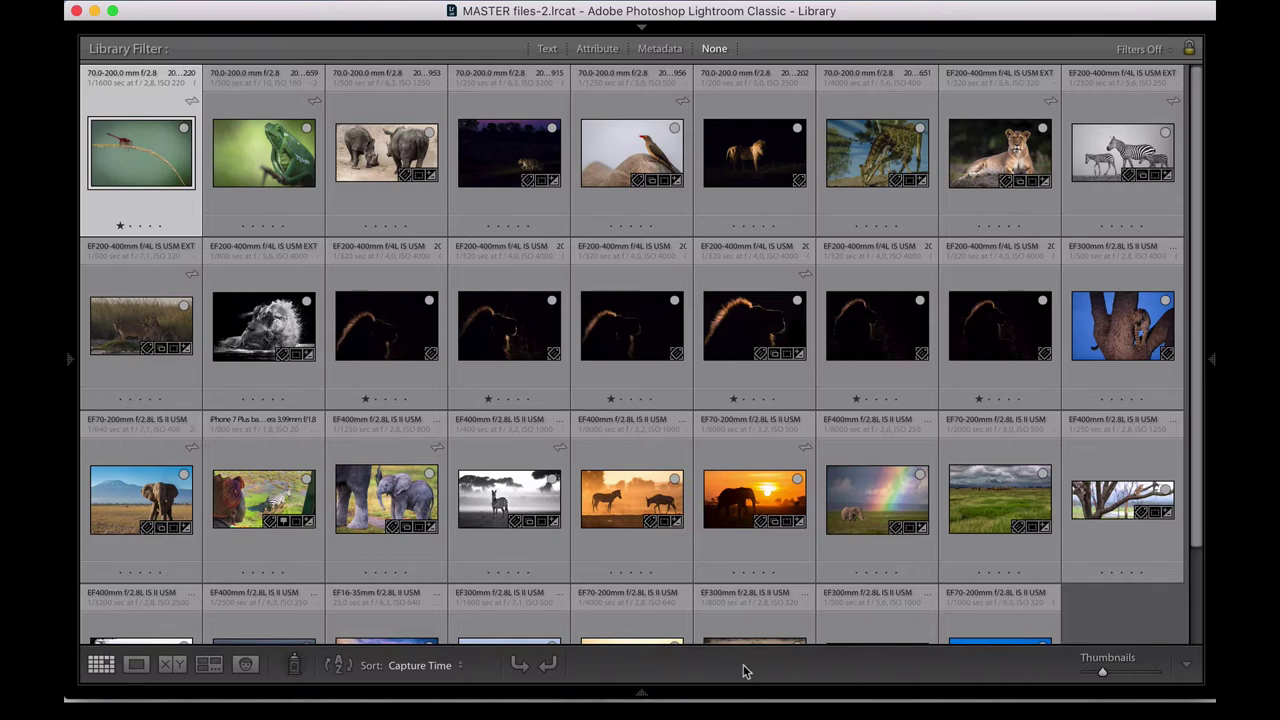
key(t)
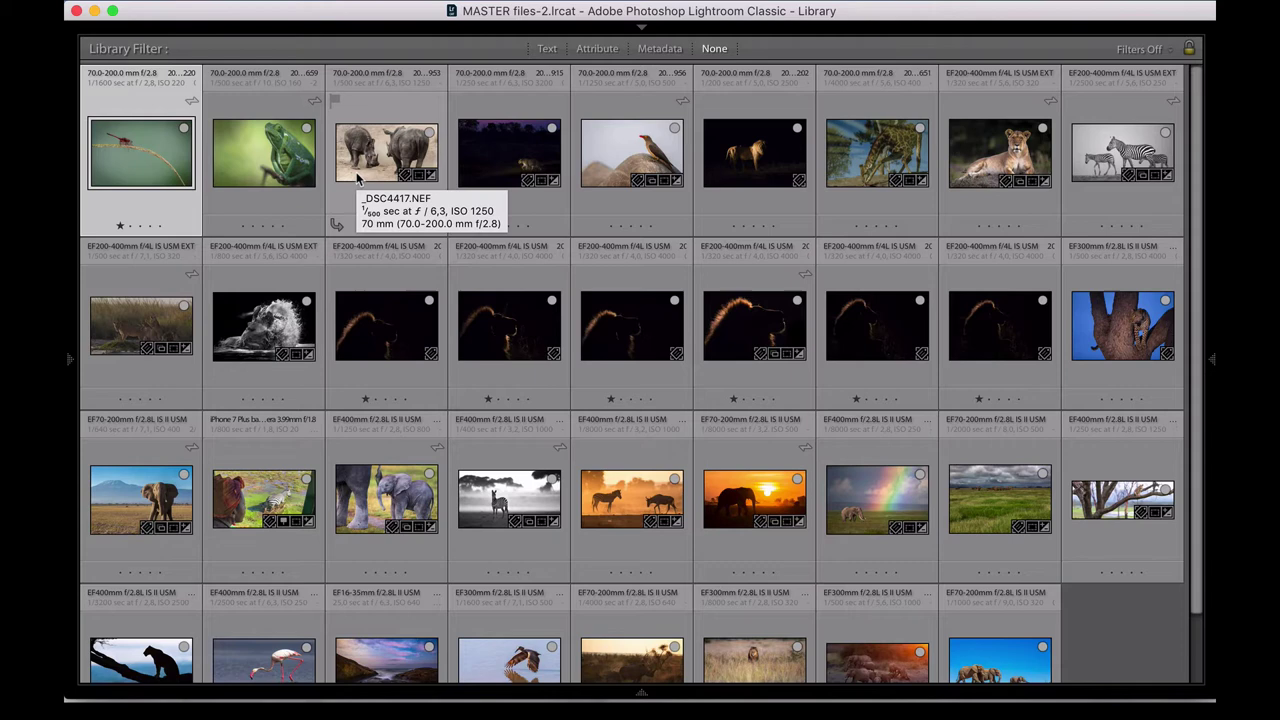
Switch back and forth between Loupe and Grid views of the dragonfly photo.
key(e)
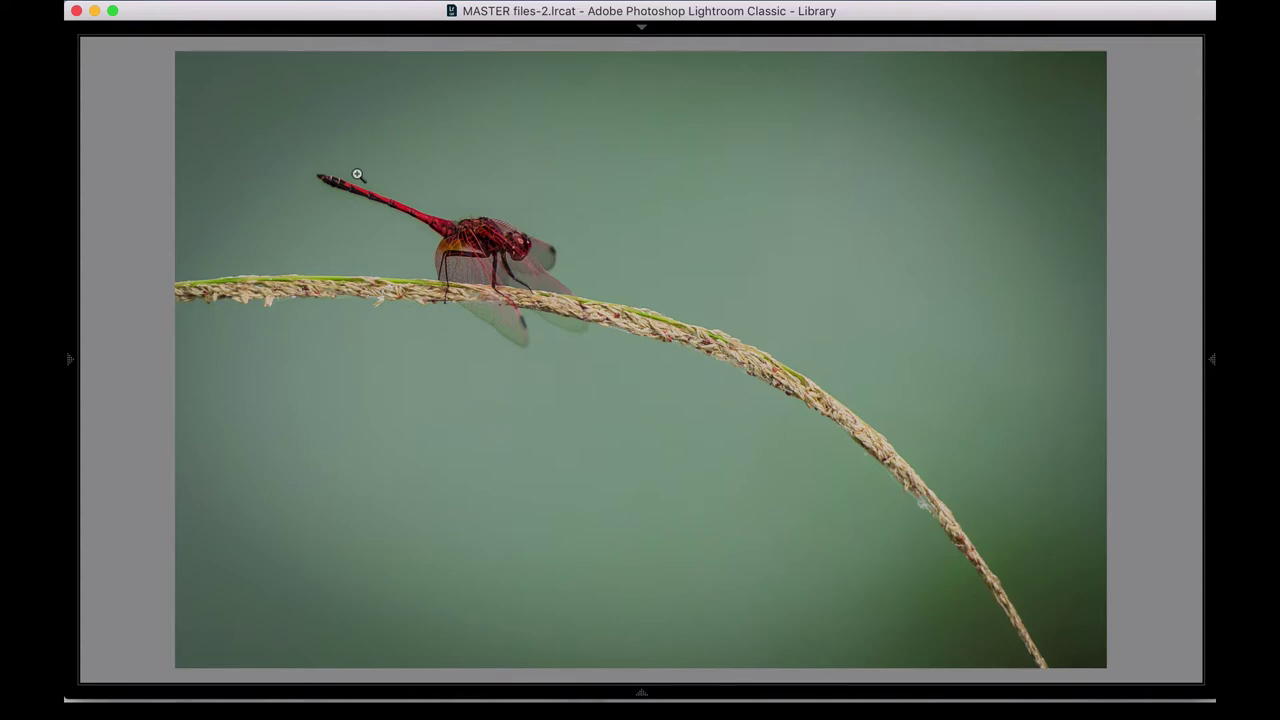
key(g)
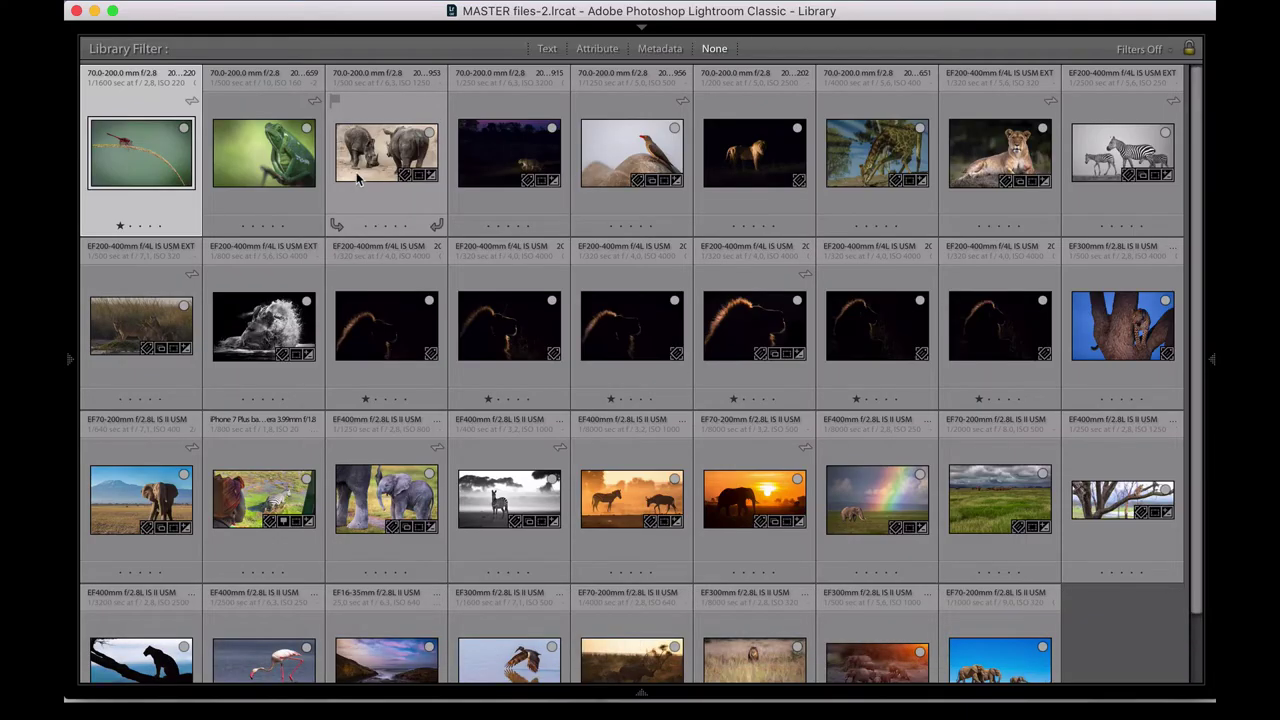
key(g)
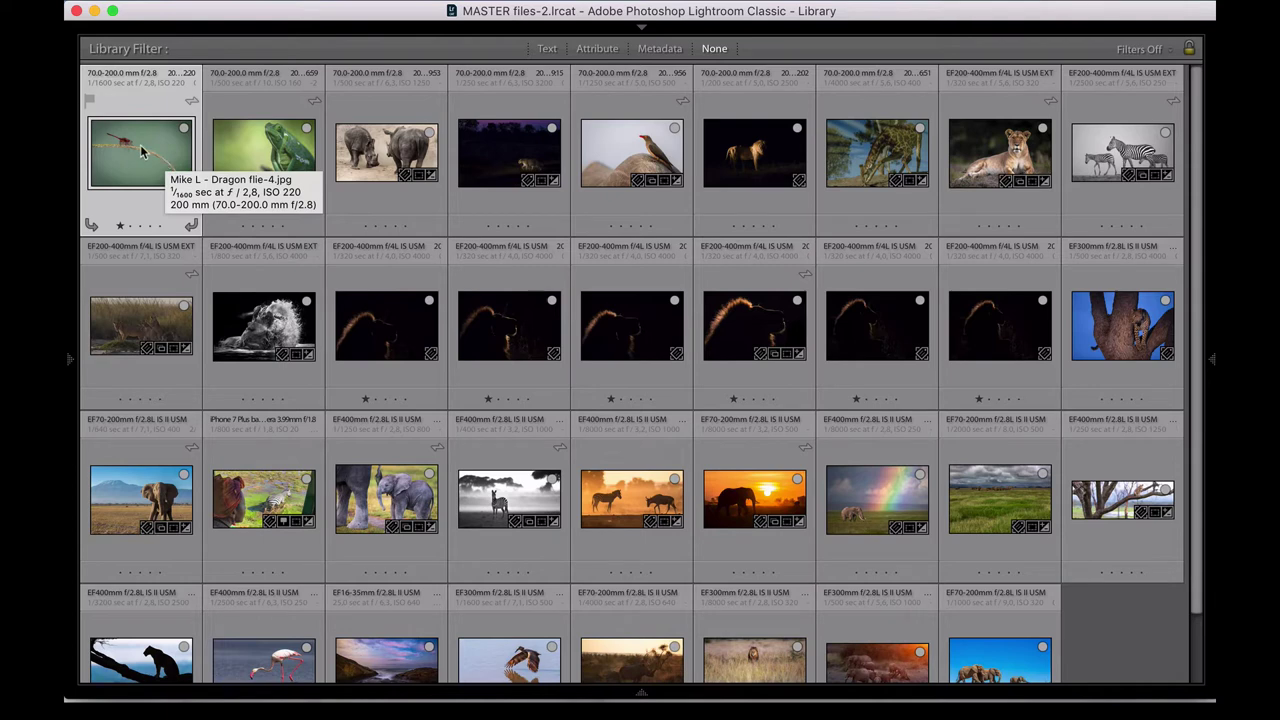
key(e)
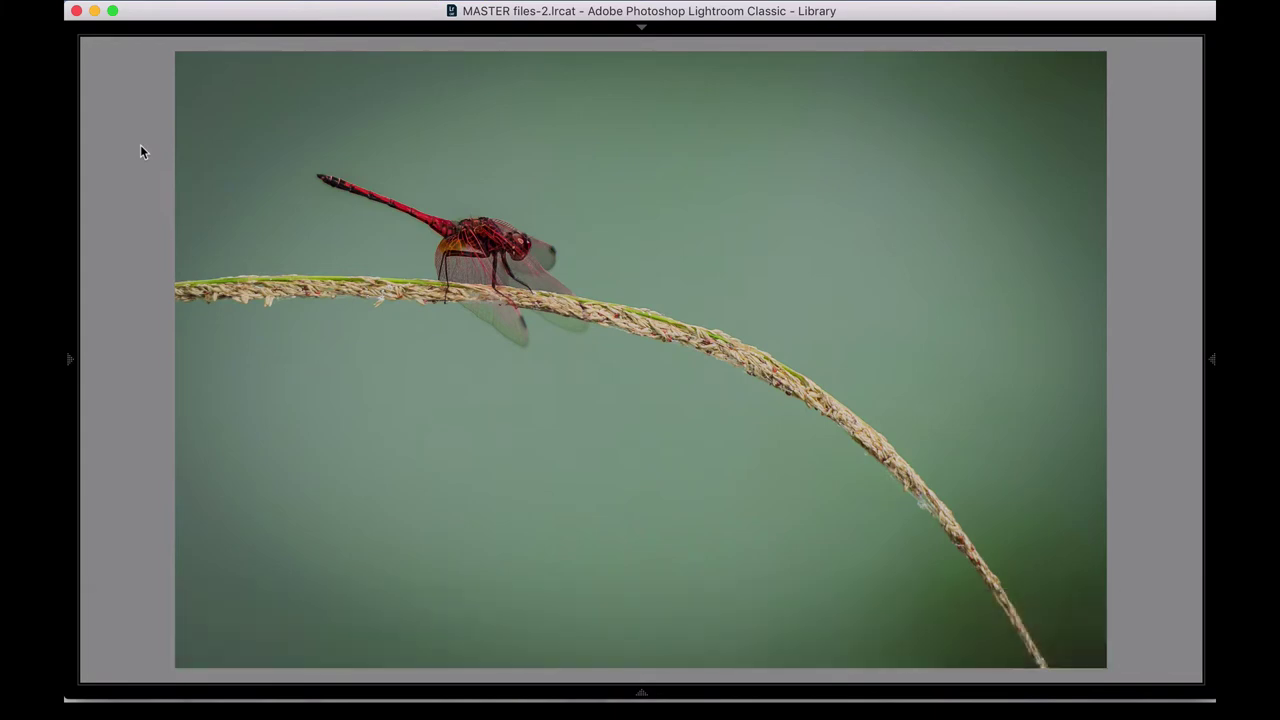
key(e)
key(g)
key(t)
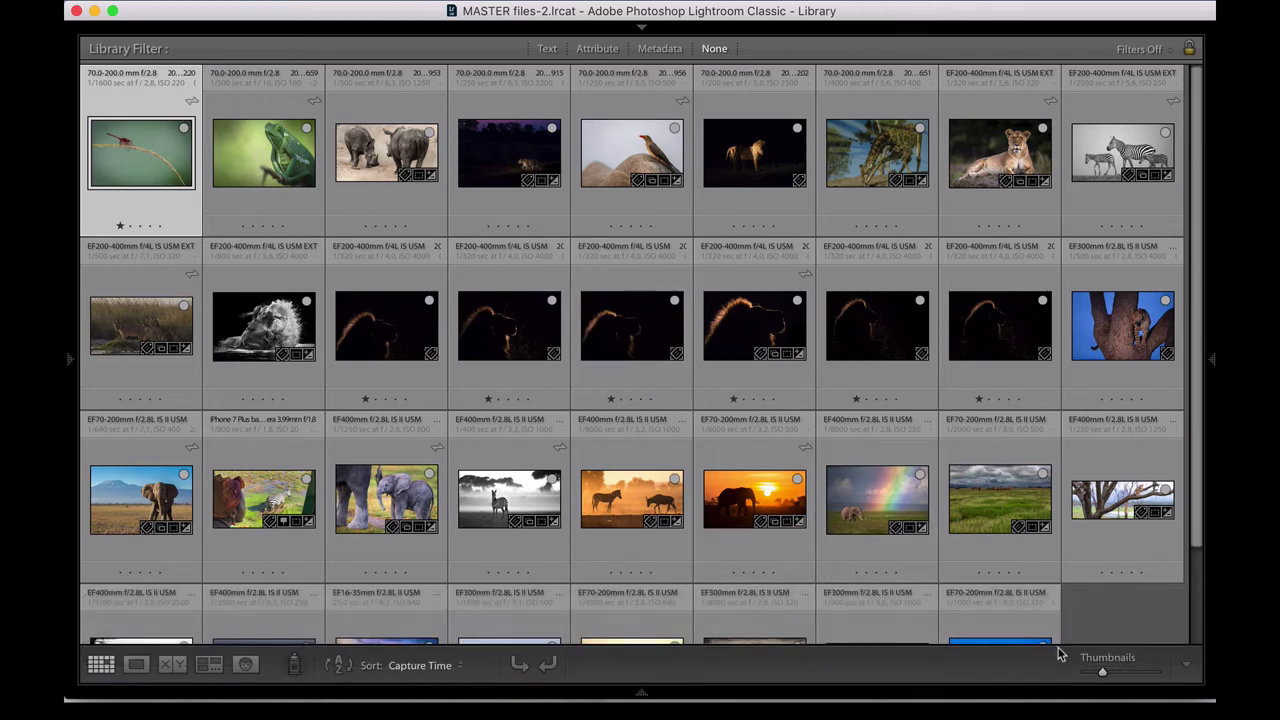
Shrink the grid thumbnails, then show the dragonfly photo in Loupe with the toolbar hidden.
mouse_move(1105, 674)
mouse_down()
mouse_move(1150, 676)
mouse_move(1077, 686)
mouse_move(1095, 680)
mouse_up()
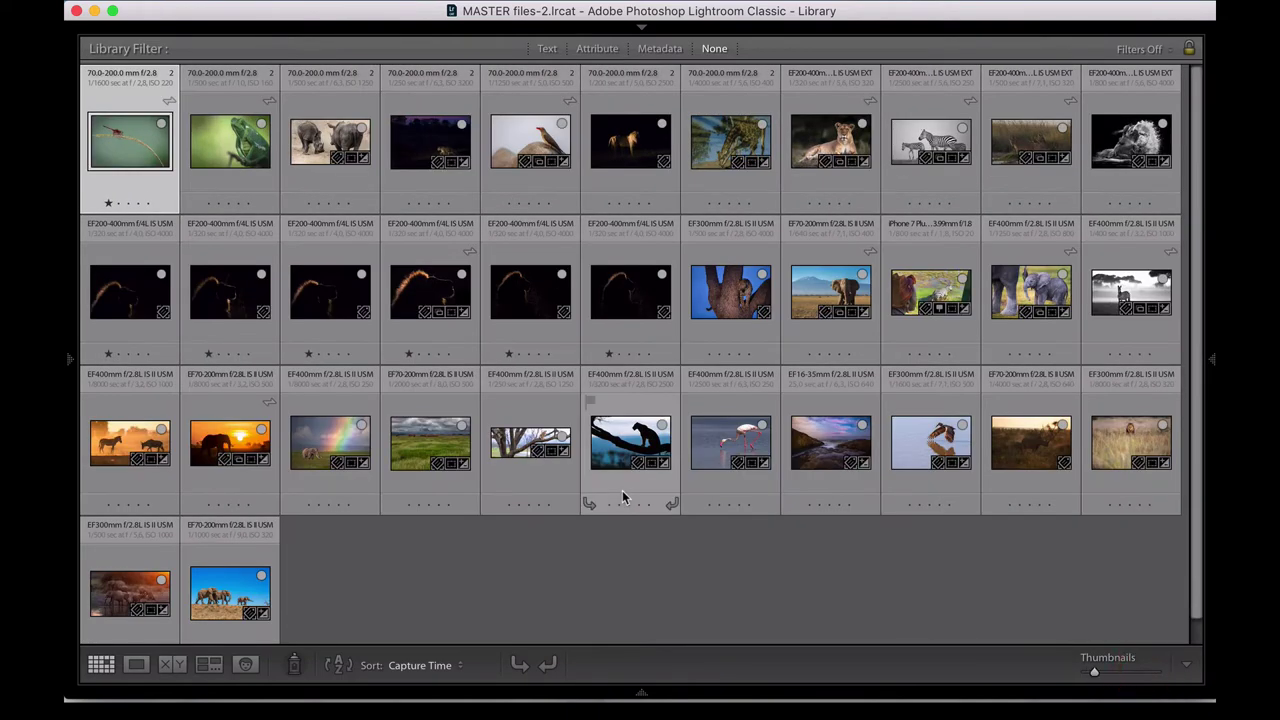
key(e)
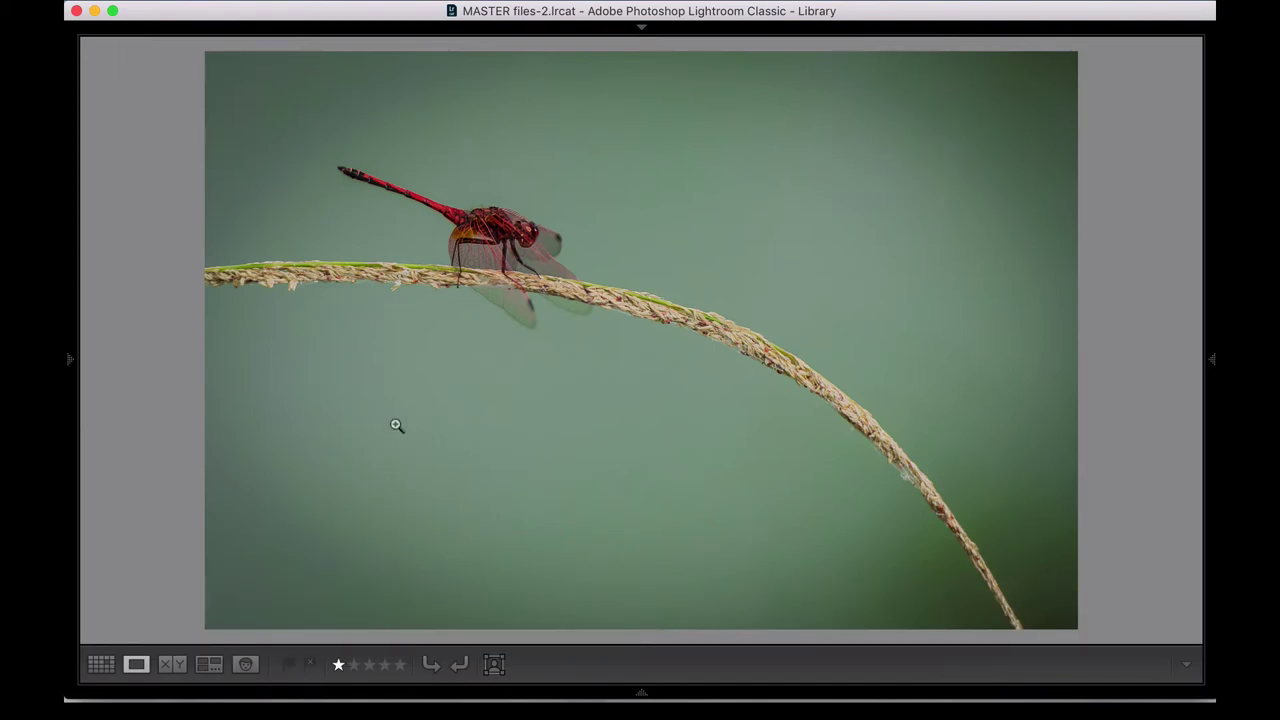
key(t)
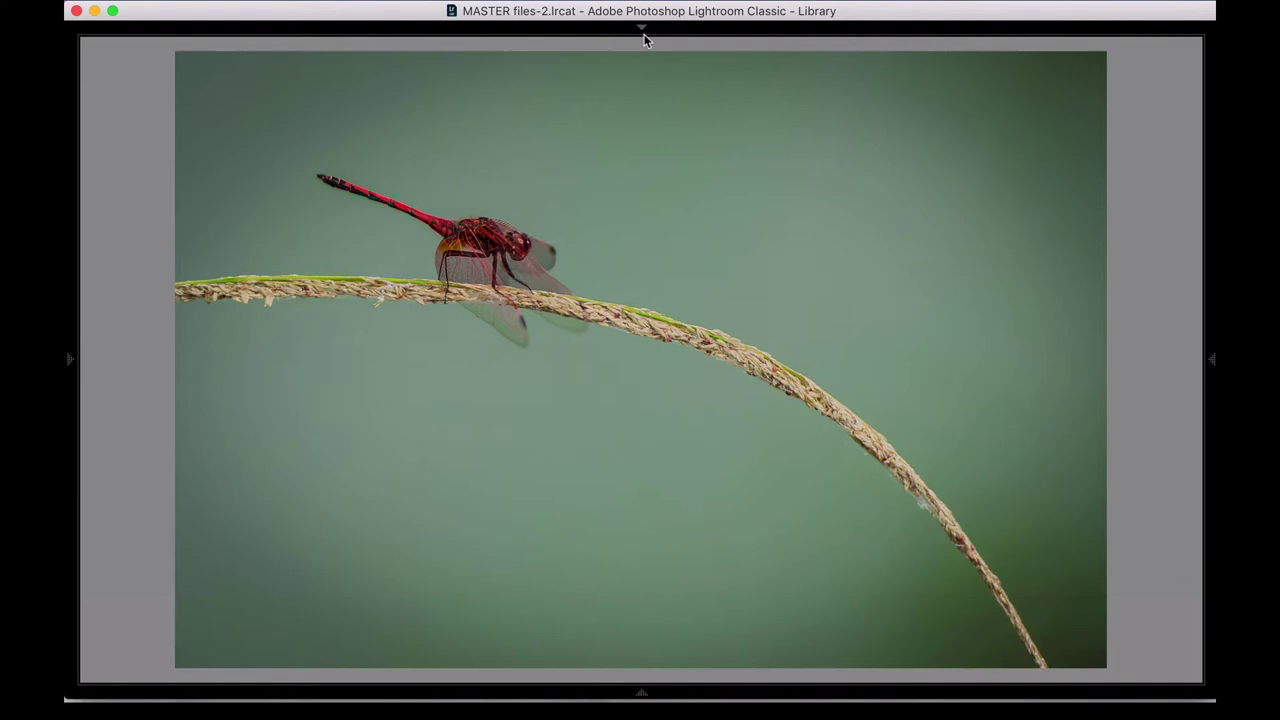
mouse_move(643, 29)
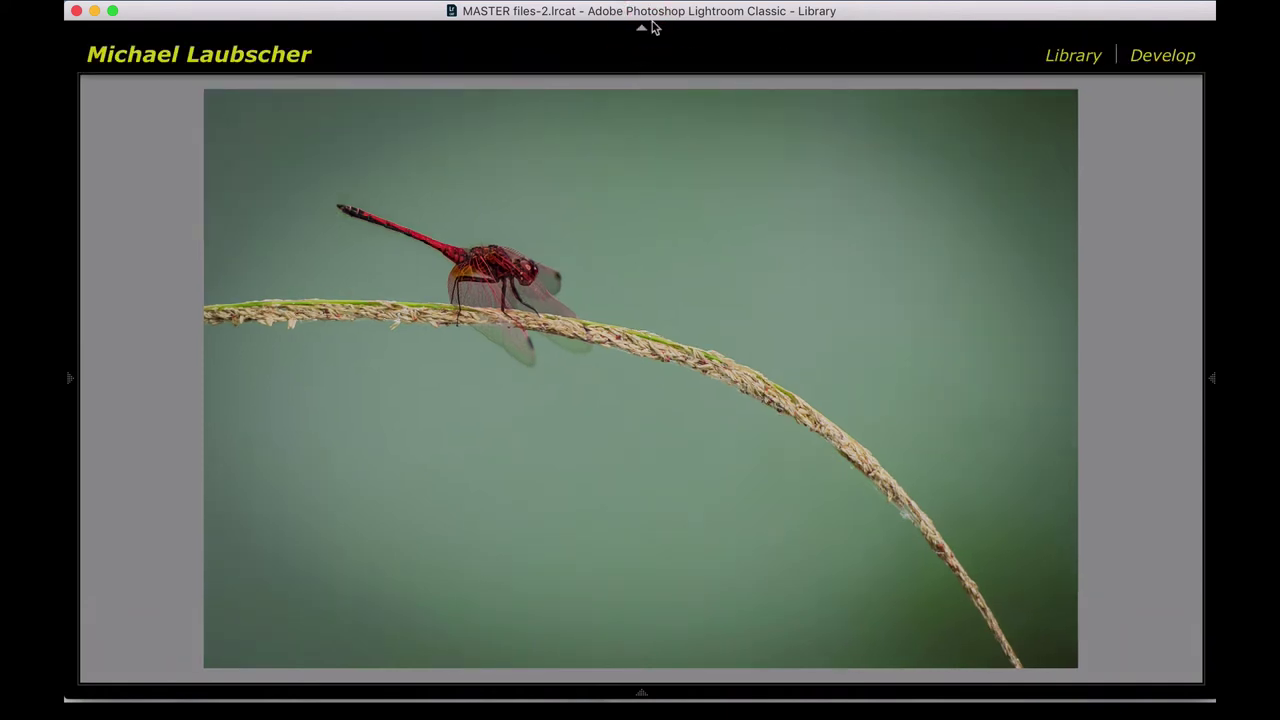
click(642, 28)
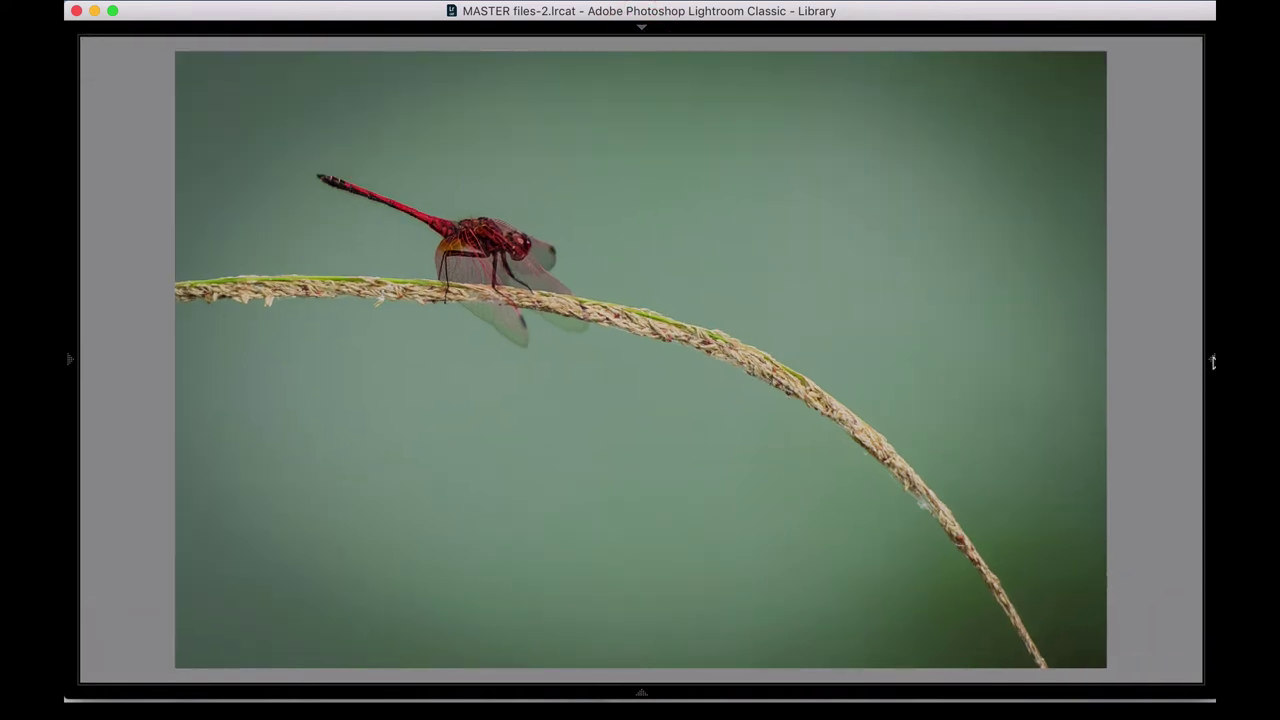
click(1212, 360)
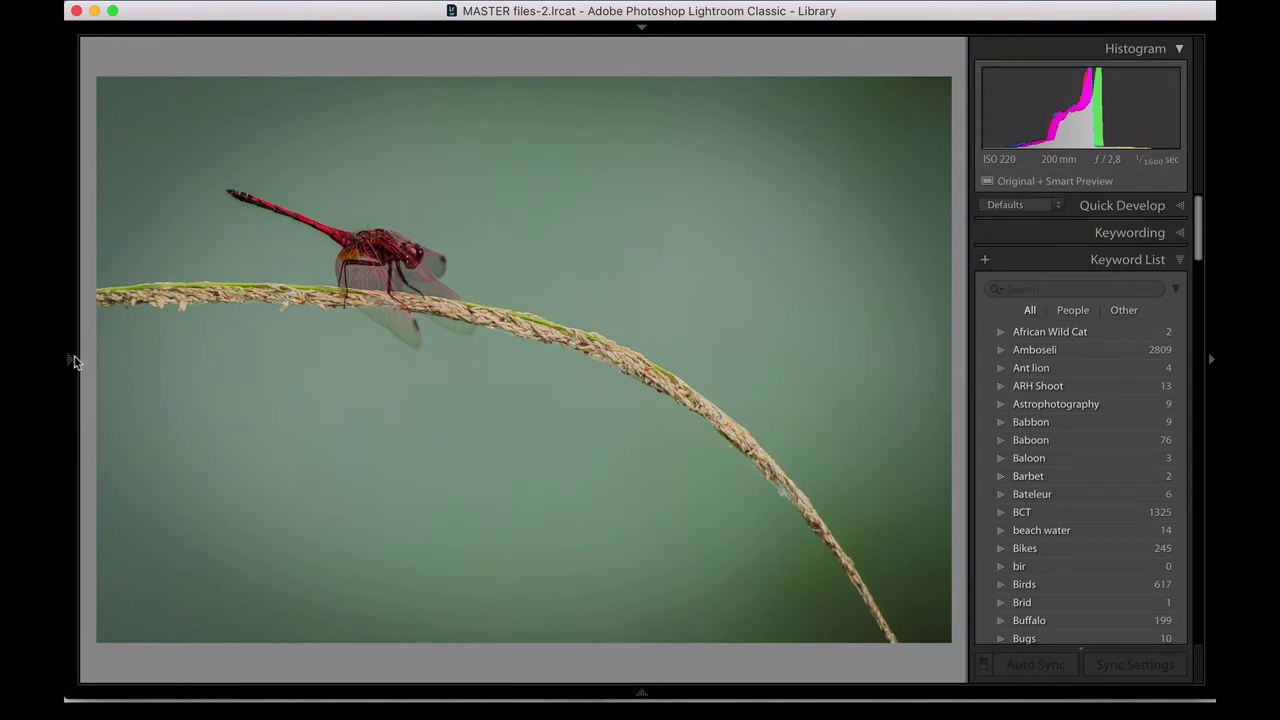
click(73, 360)
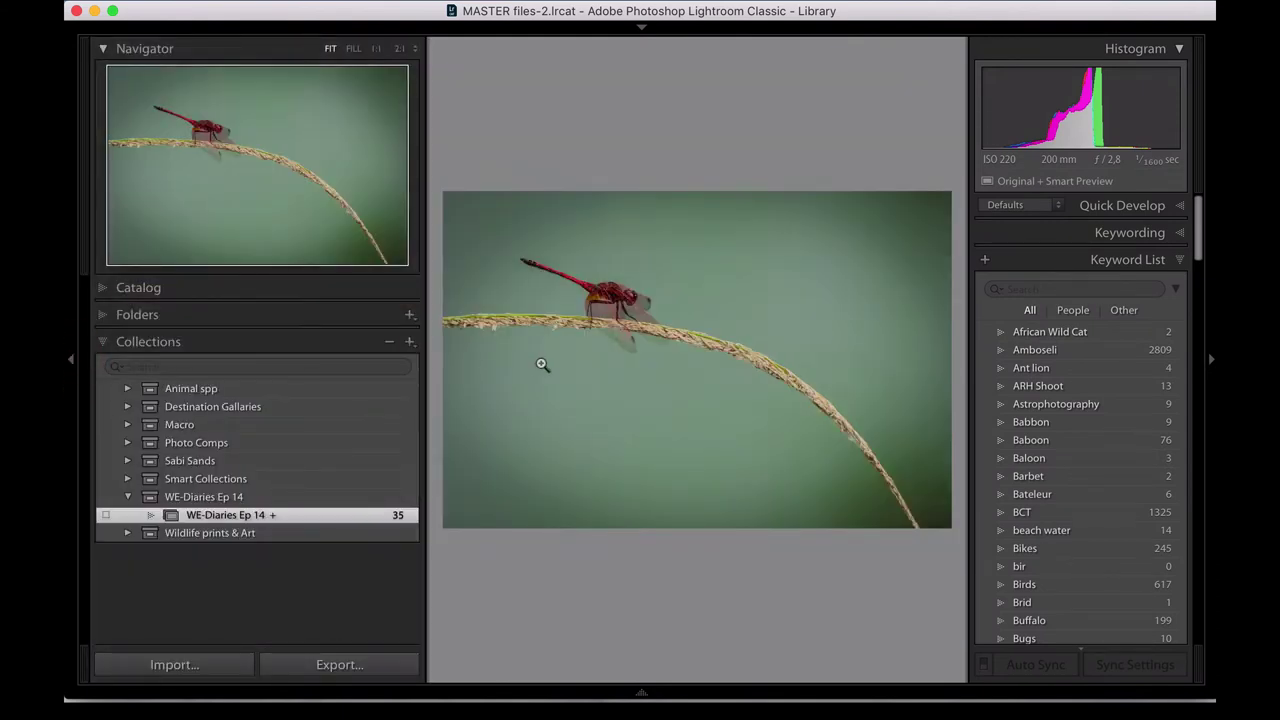
key(Tab)
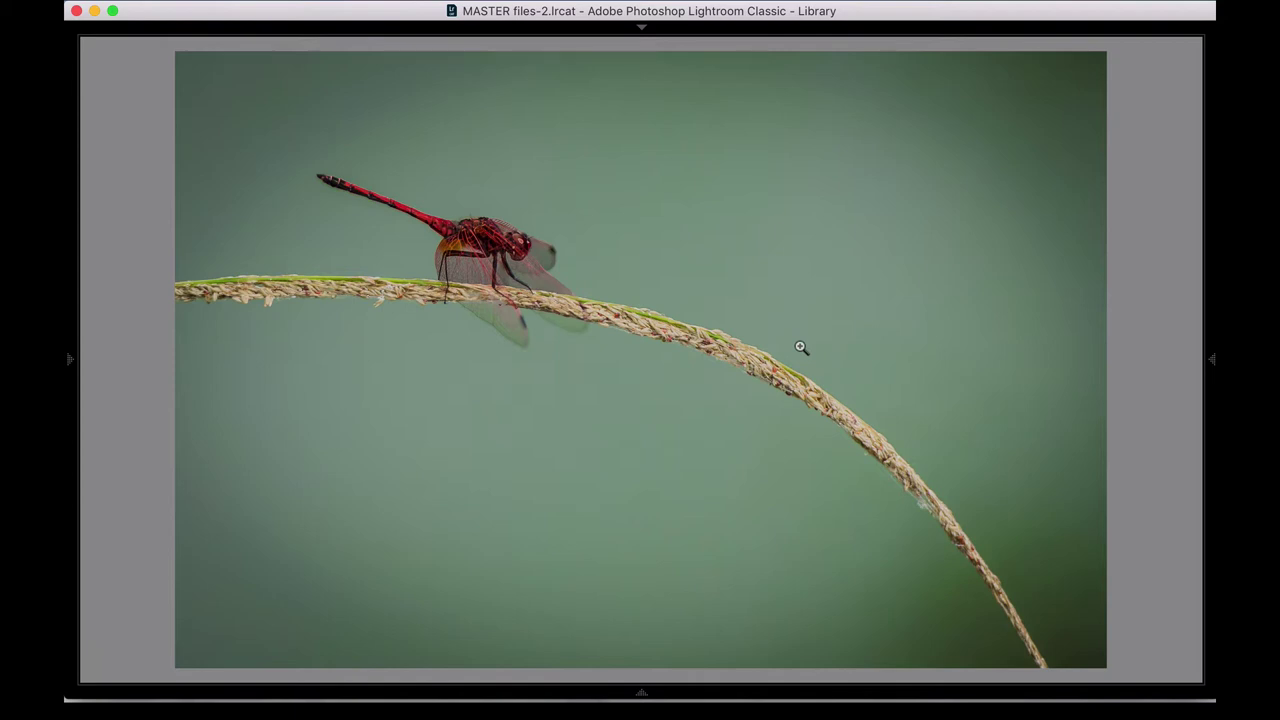
Turn on Lights Dim around the dragonfly photo and raise its rating to 5 stars.
key(l)
key(l)
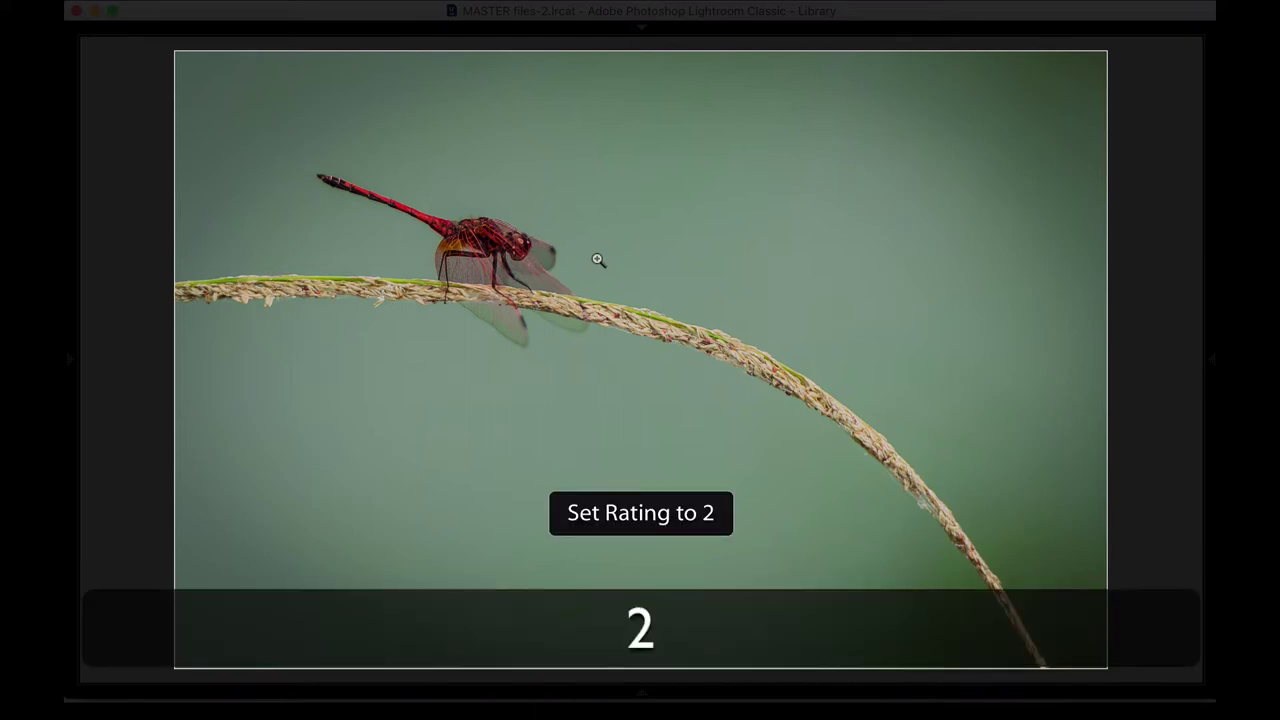
key(3)
key(4)
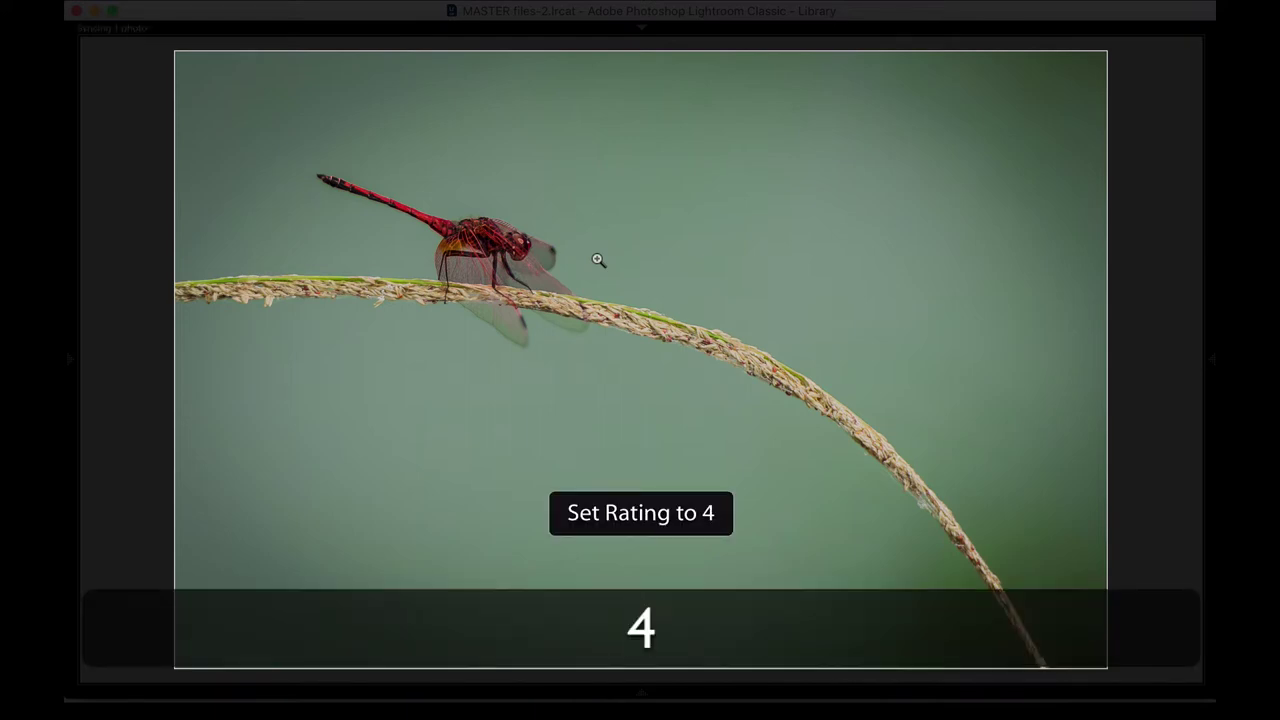
key(5)
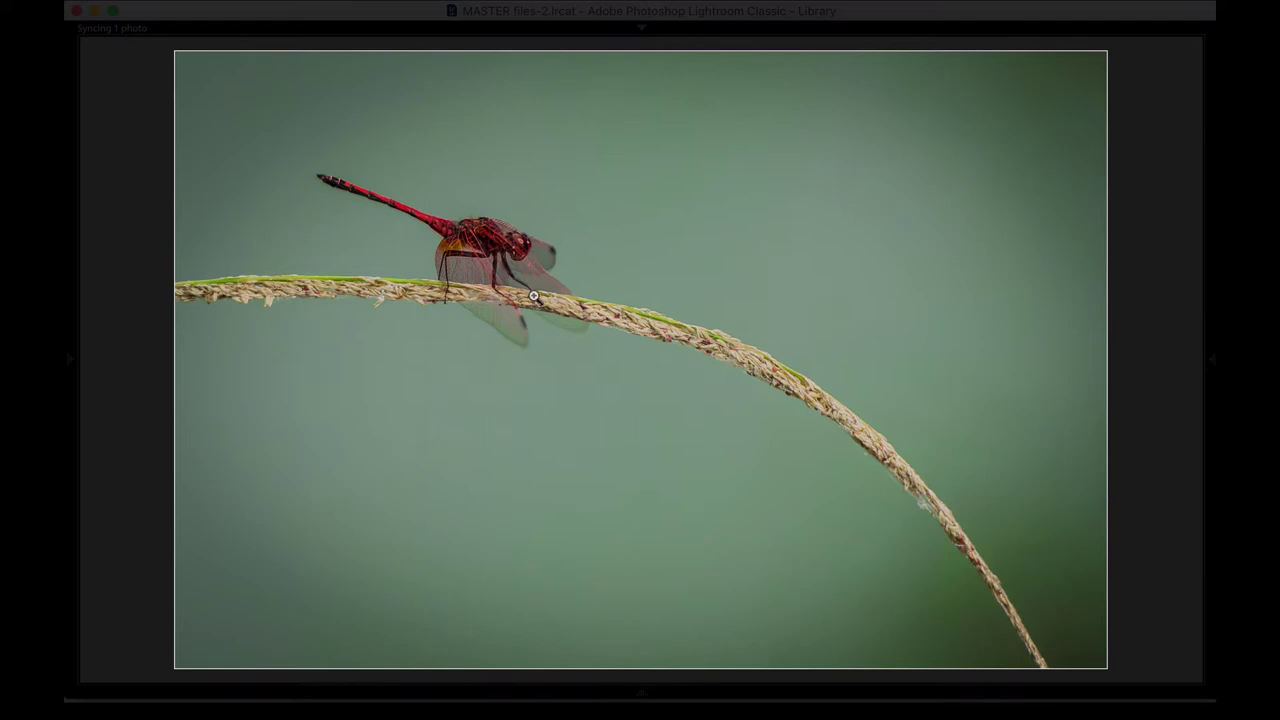
Return to a full-brightness grid with the toolbar, enlarge thumbnails, and open the chameleon photo full-size.
key(g)
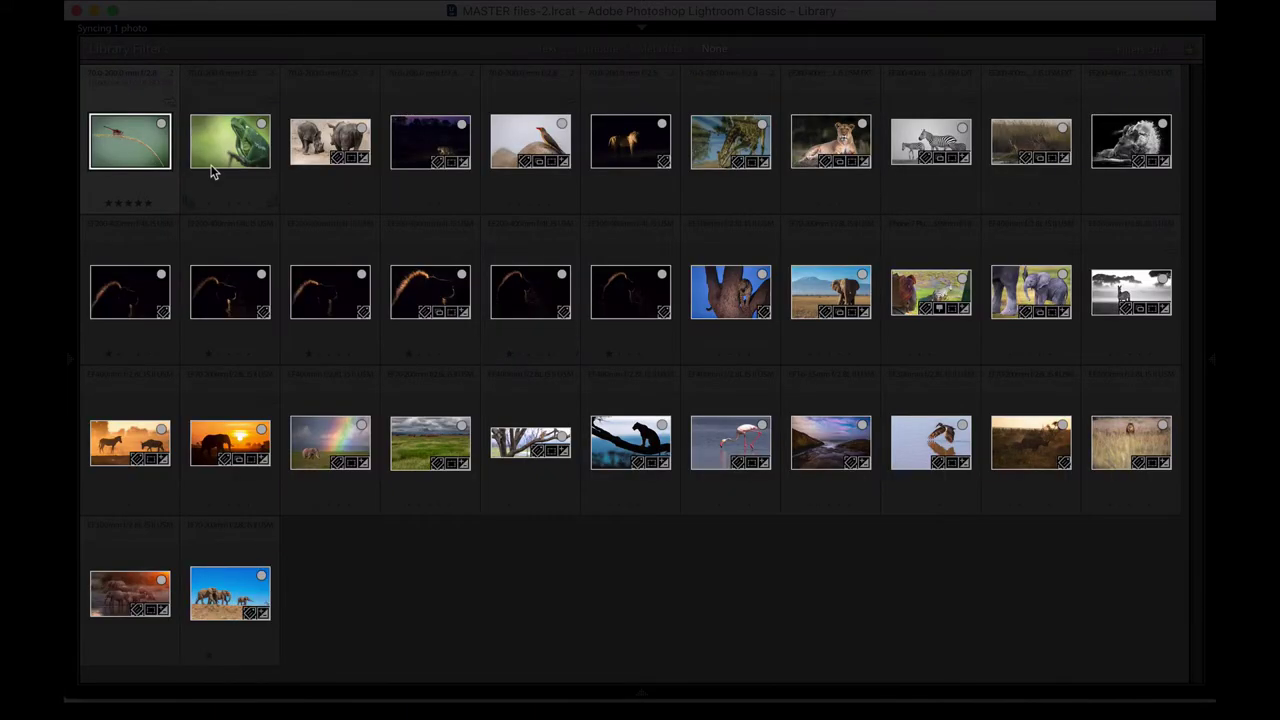
key(l)
key(l)
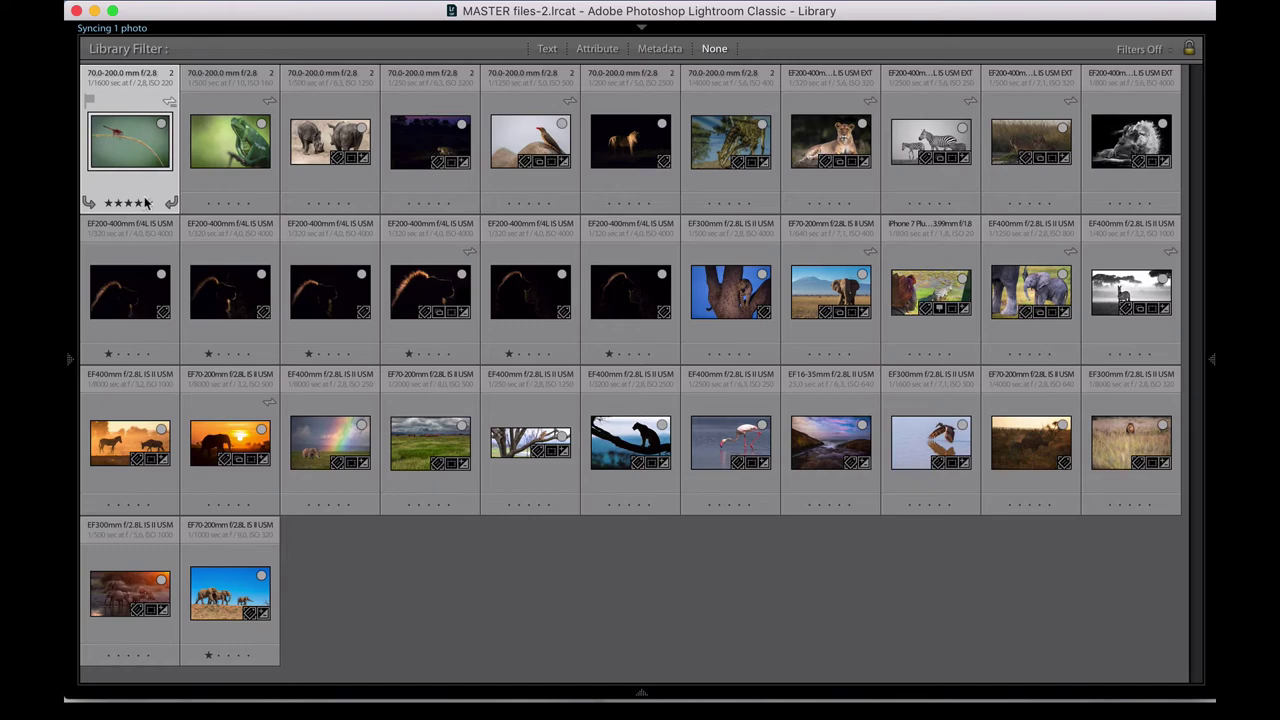
key(t)
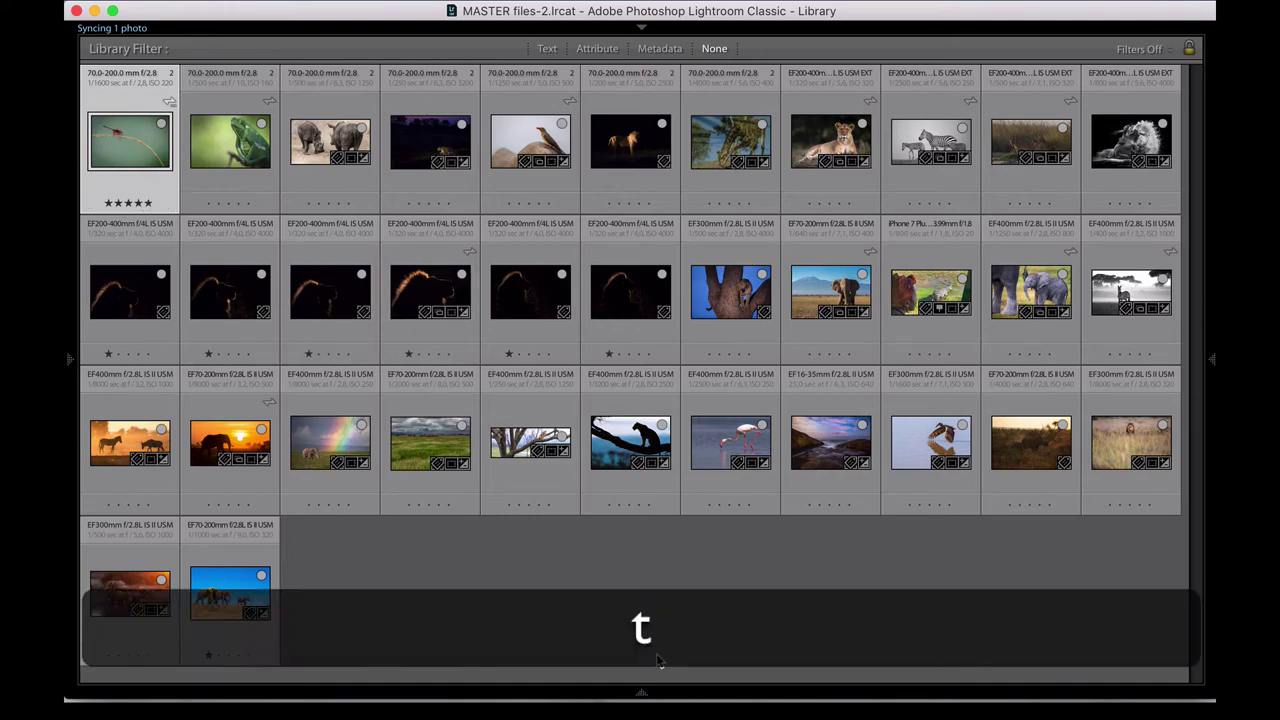
drag(1096, 672, 1127, 672)
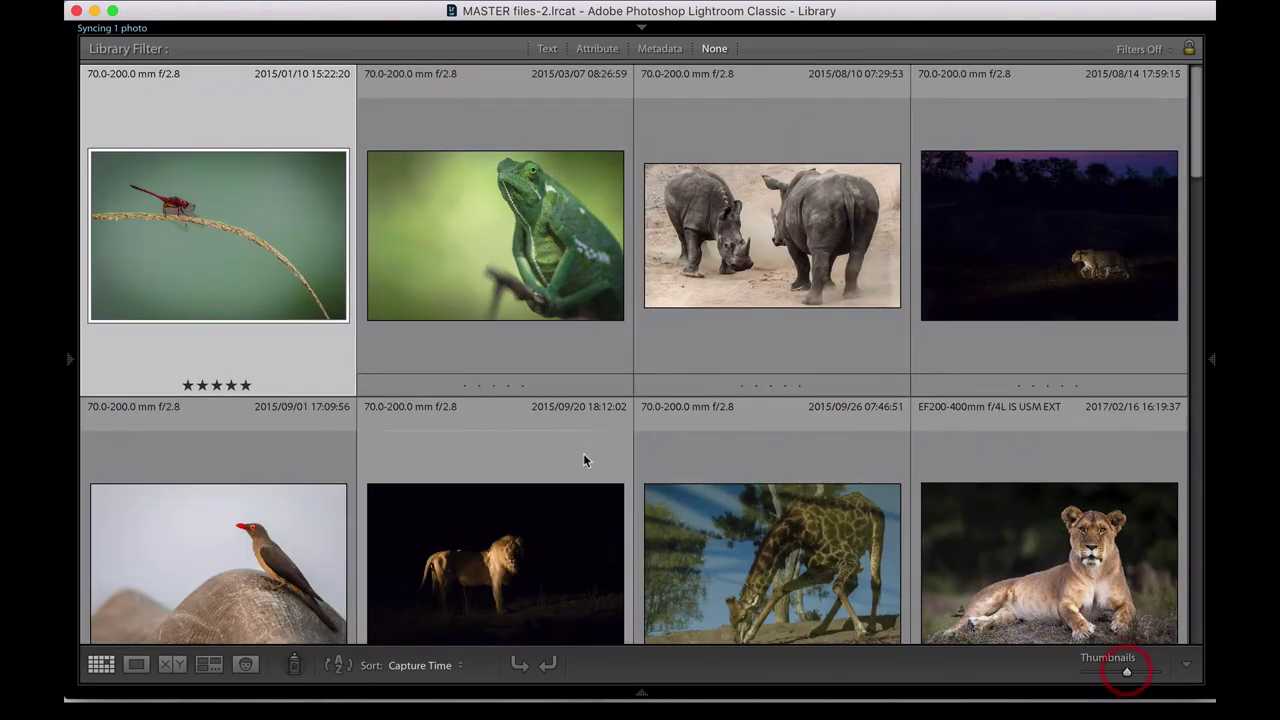
click(463, 246)
double_click(463, 246)
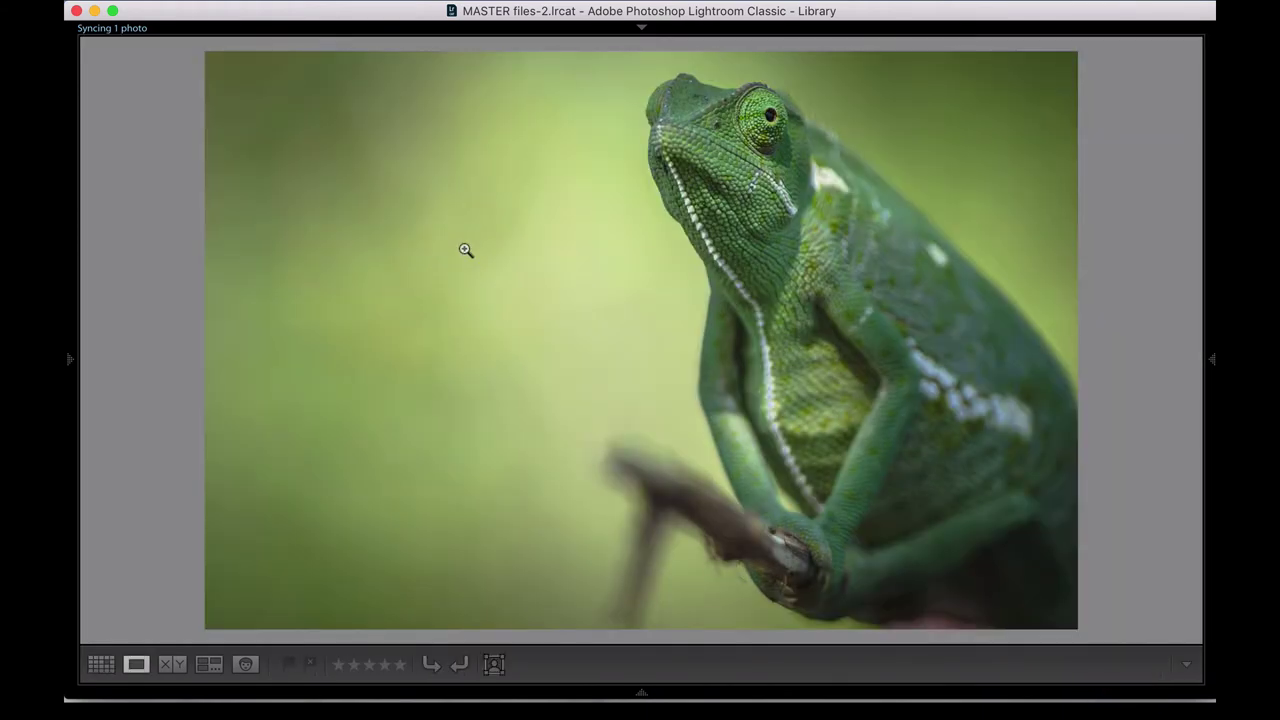
Back in Grid view, select the dragonfly photo and rate it one star.
key(g)
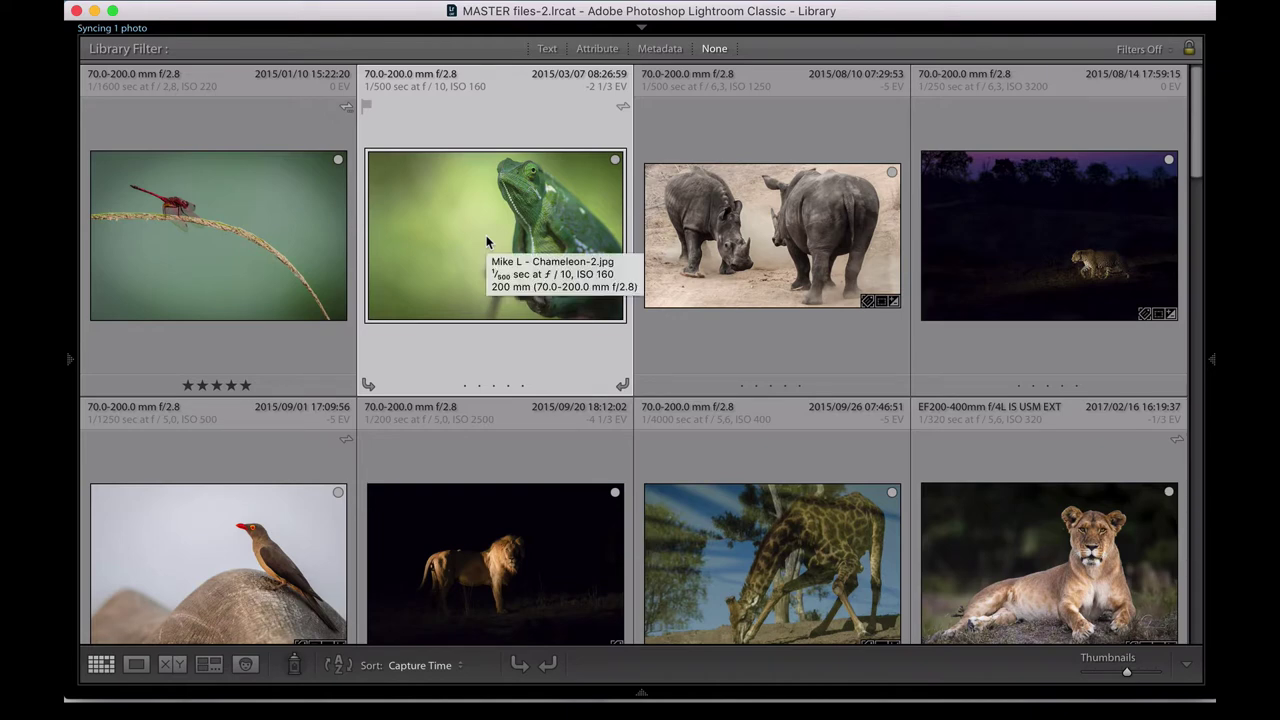
key(Left)
key(1)
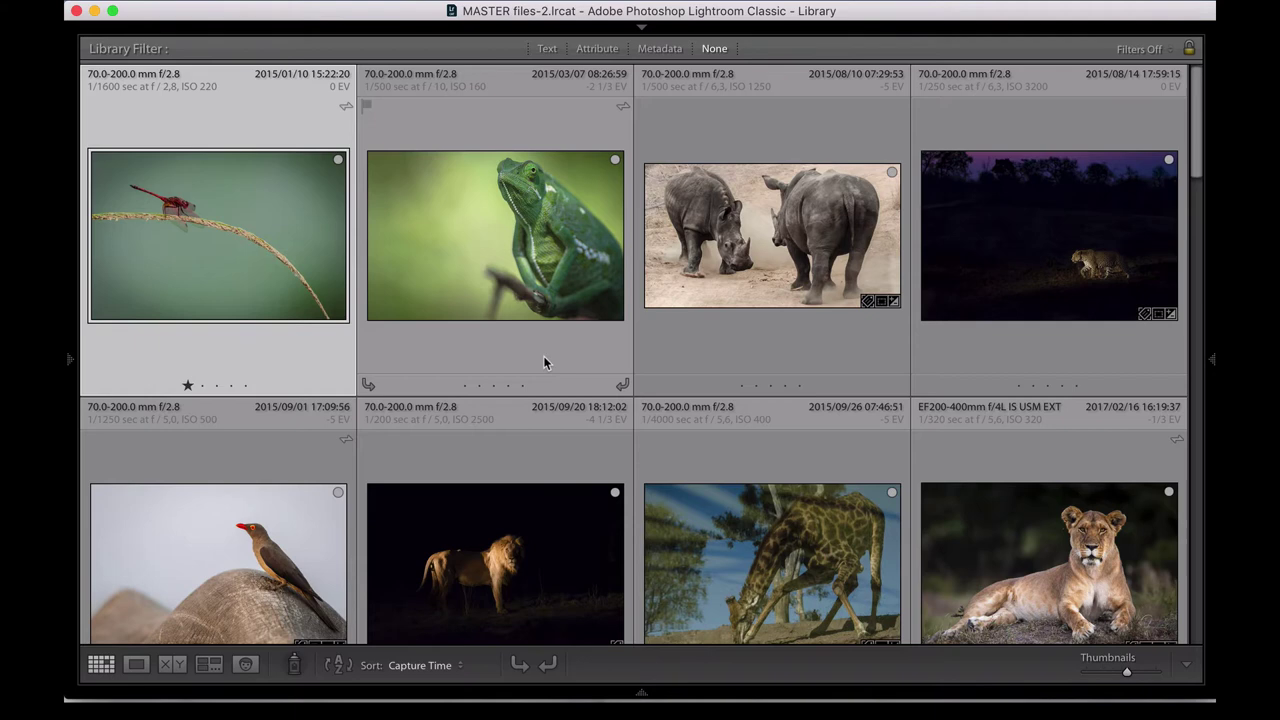
Reject the chameleon and oxpecker photos and flag the rhino and leopard photos as picks.
click(187, 384)
click(495, 251)
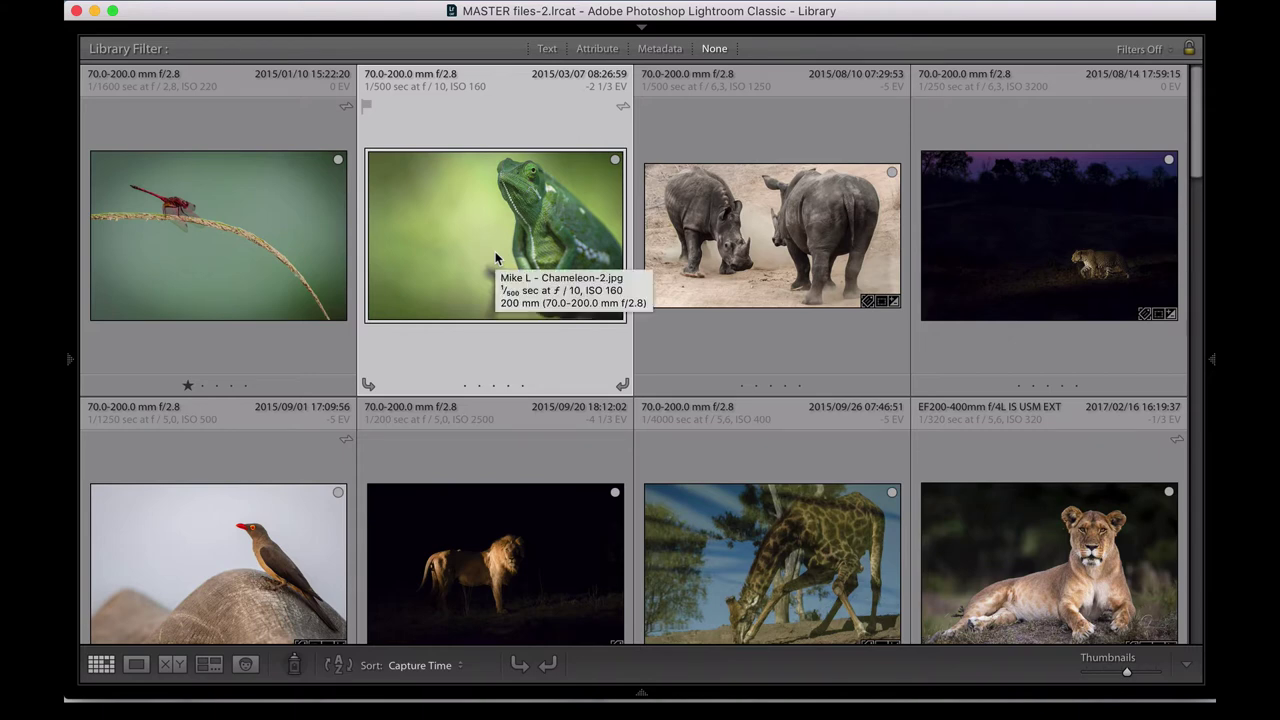
key(x)
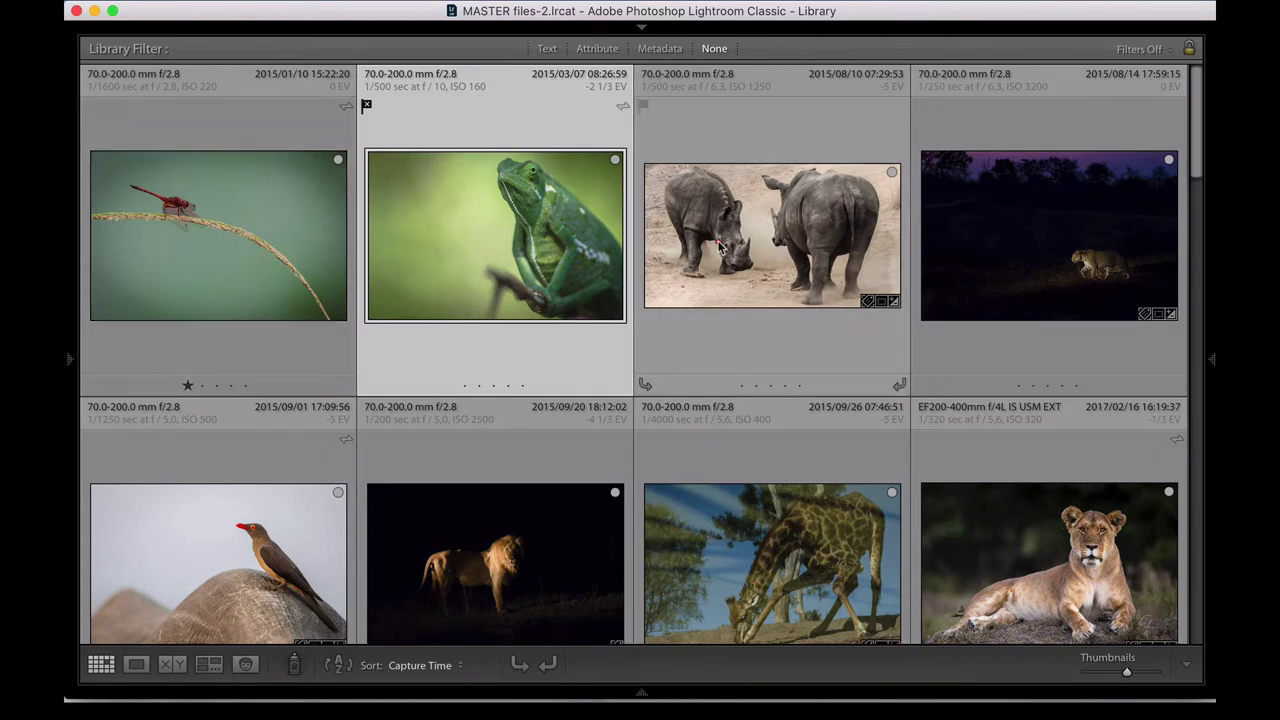
click(718, 245)
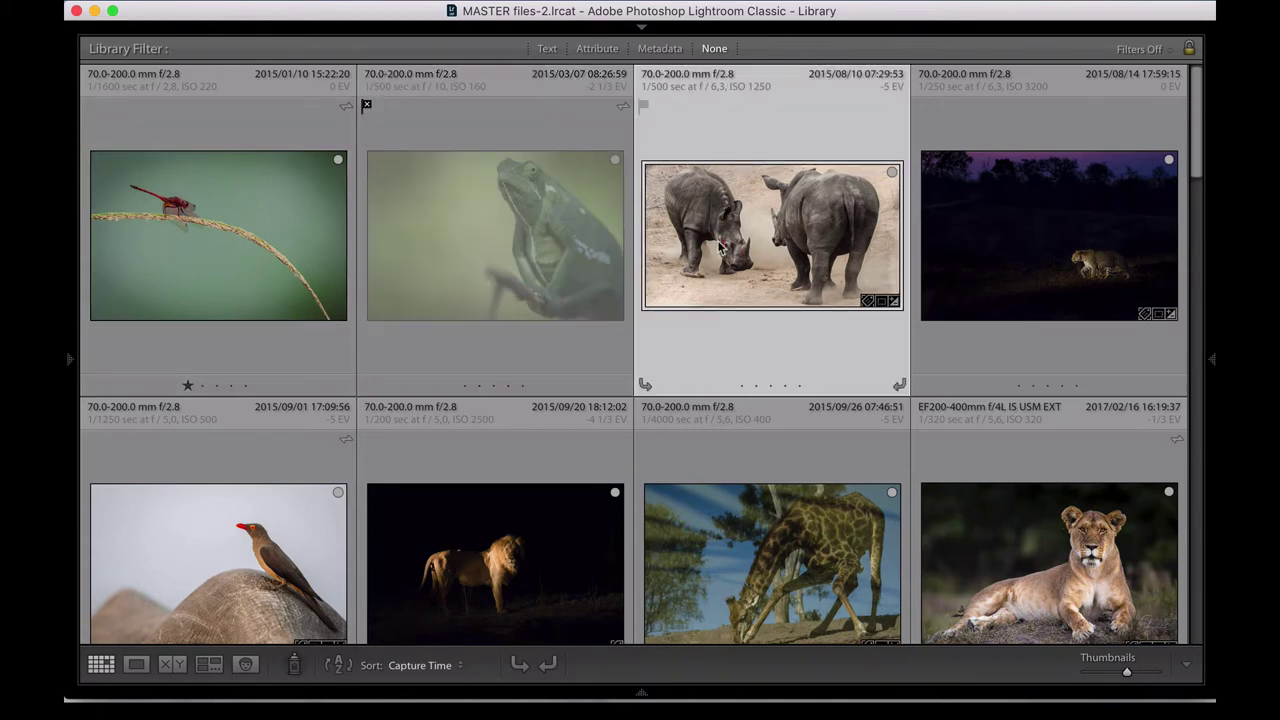
key(p)
click(1016, 244)
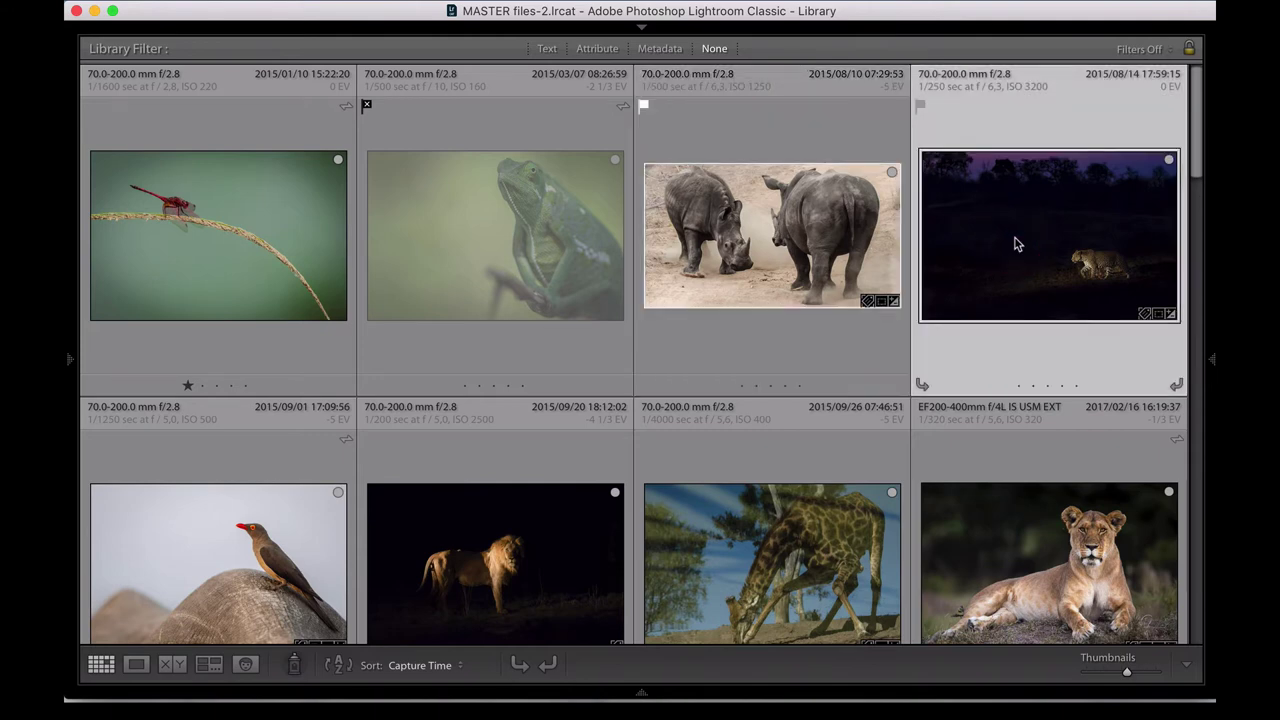
key(p)
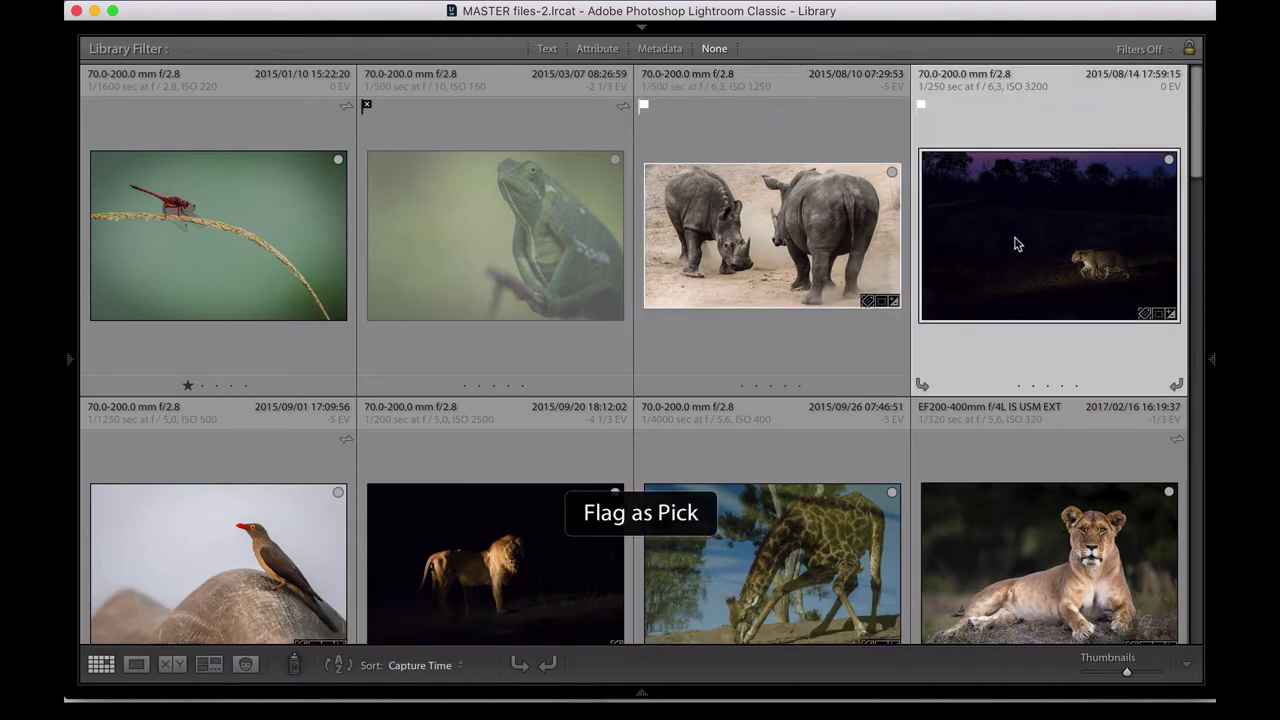
scroll(1016, 244, down, 3)
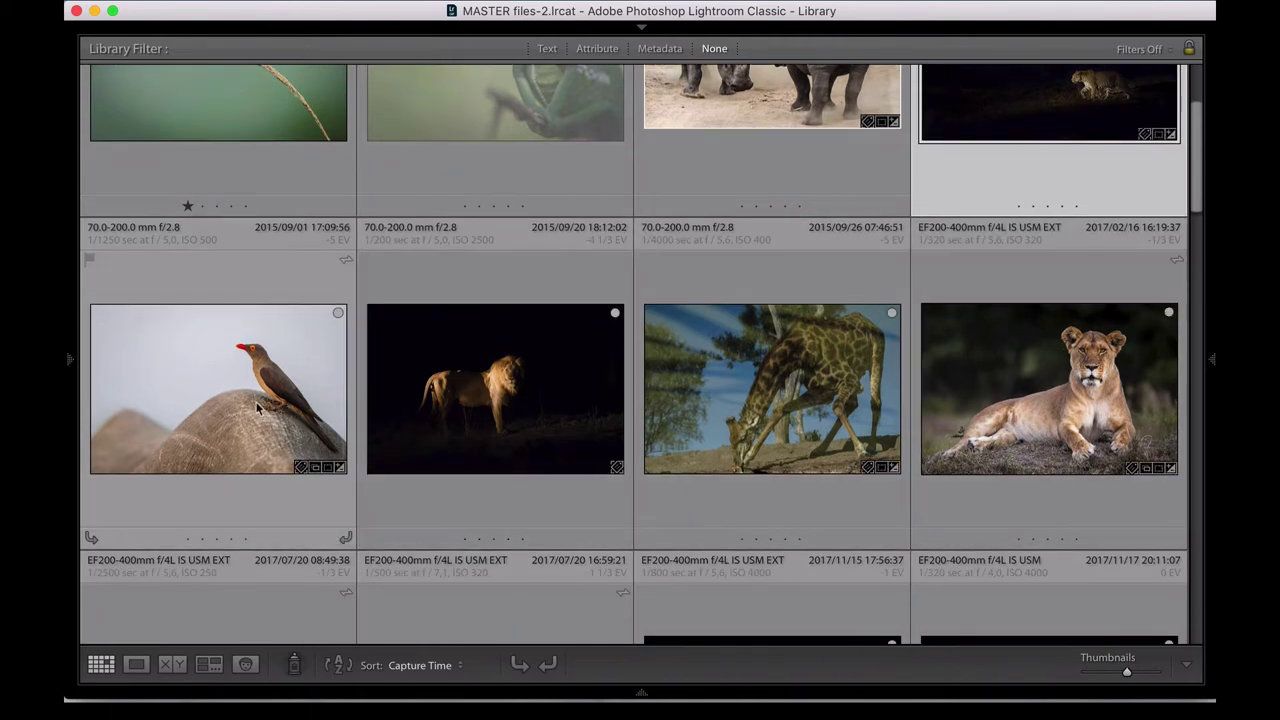
click(218, 414)
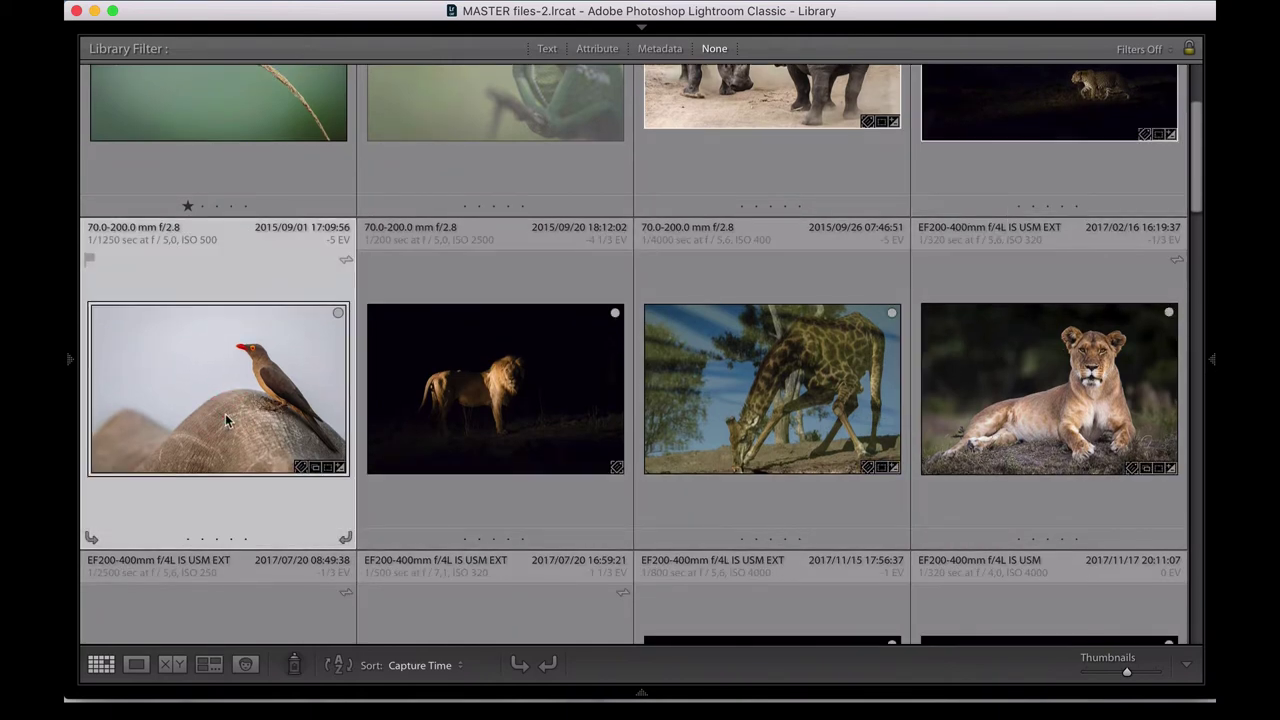
key(x)
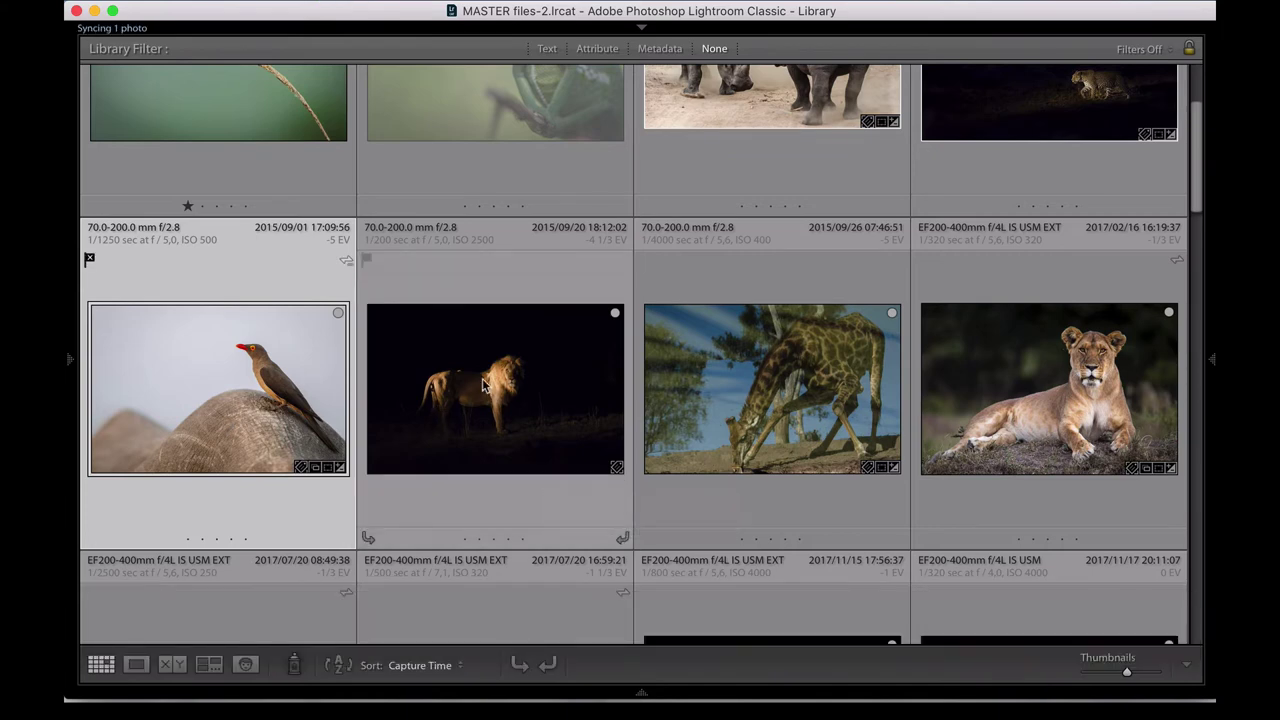
Pick the lion photo and reject the giraffe photo using Shift+P and Shift+X to advance.
click(482, 378)
click(789, 356)
click(1066, 364)
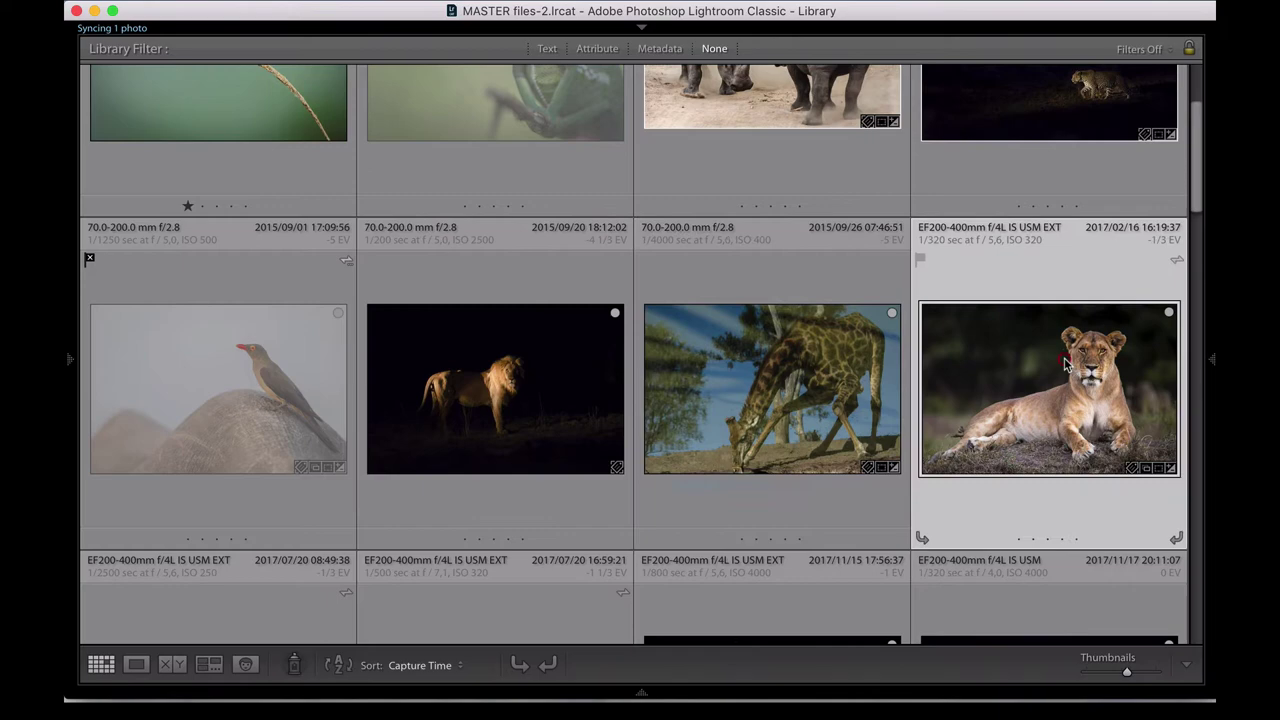
scroll(1063, 363, down, 3)
click(130, 515)
scroll(149, 549, down, 2)
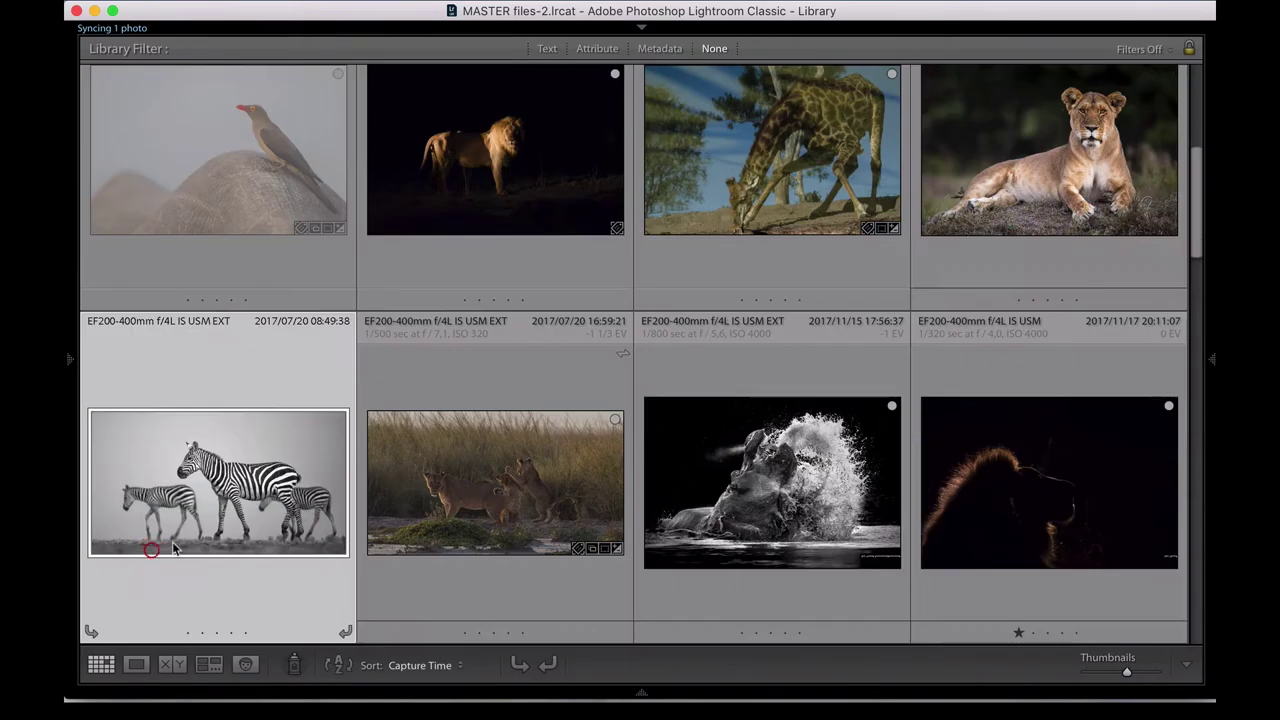
click(490, 444)
click(488, 194)
scroll(488, 194, up, 3)
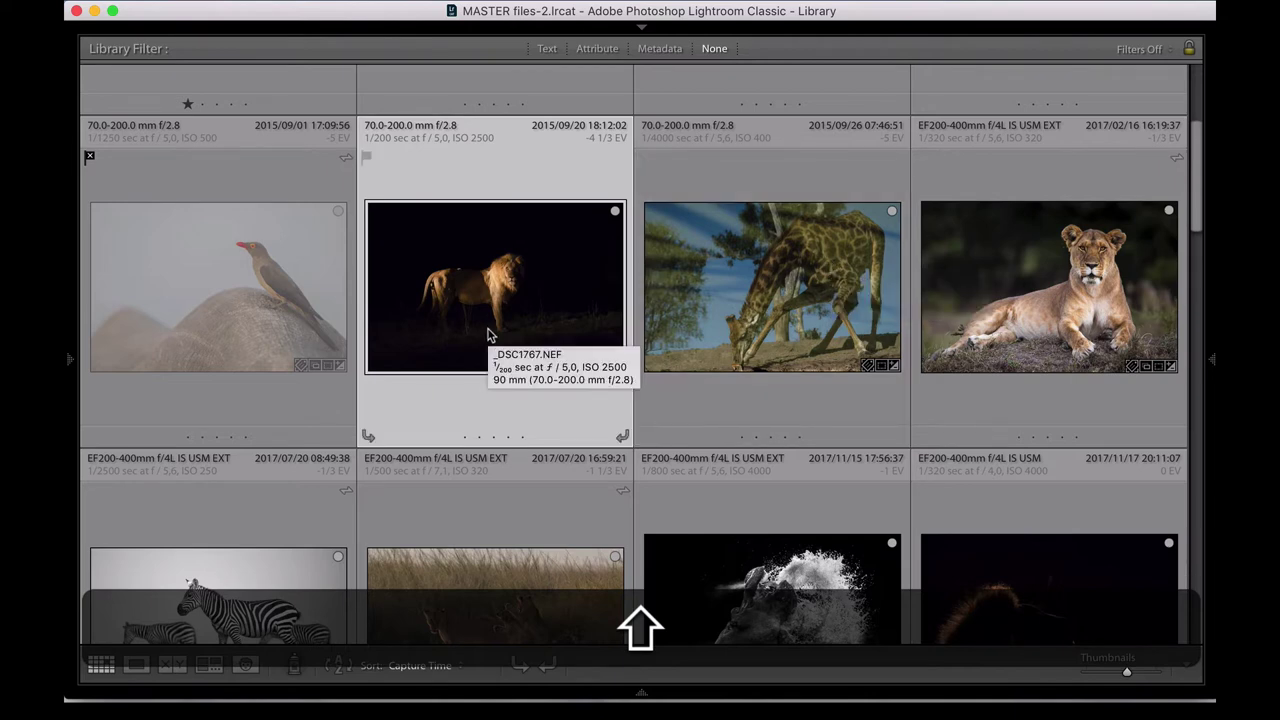
key(shift+p)
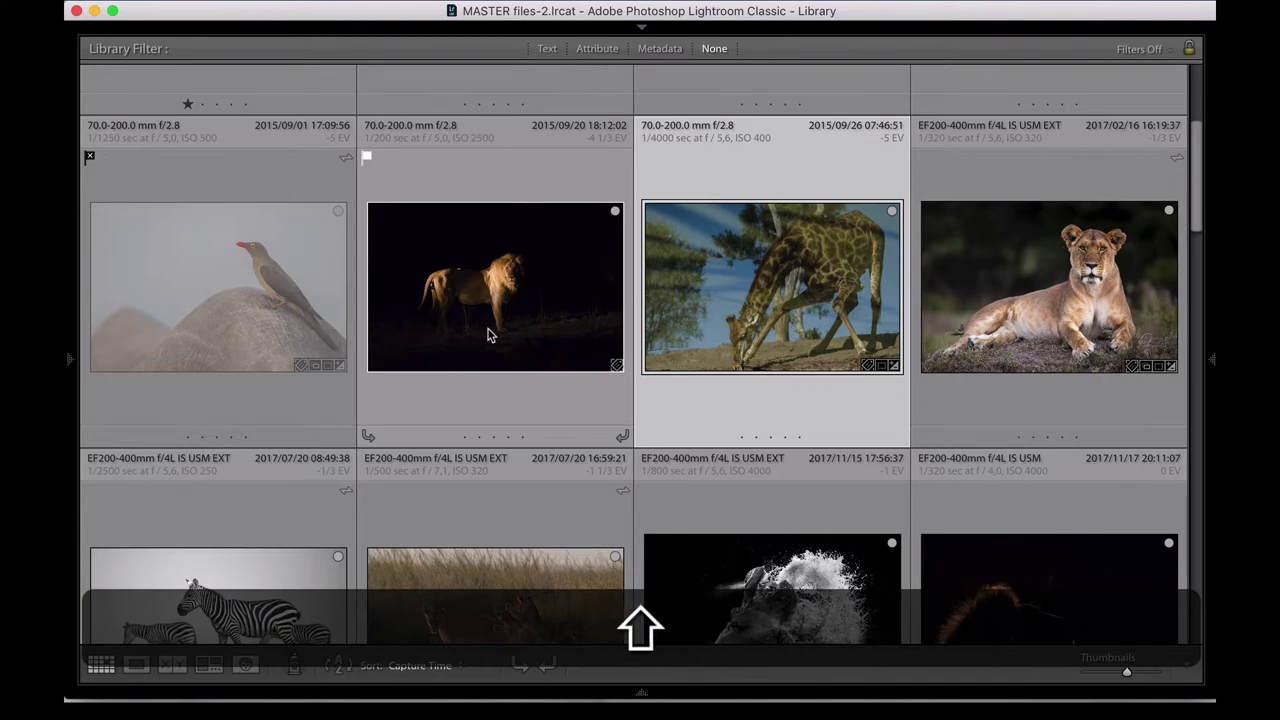
key(shift+x)
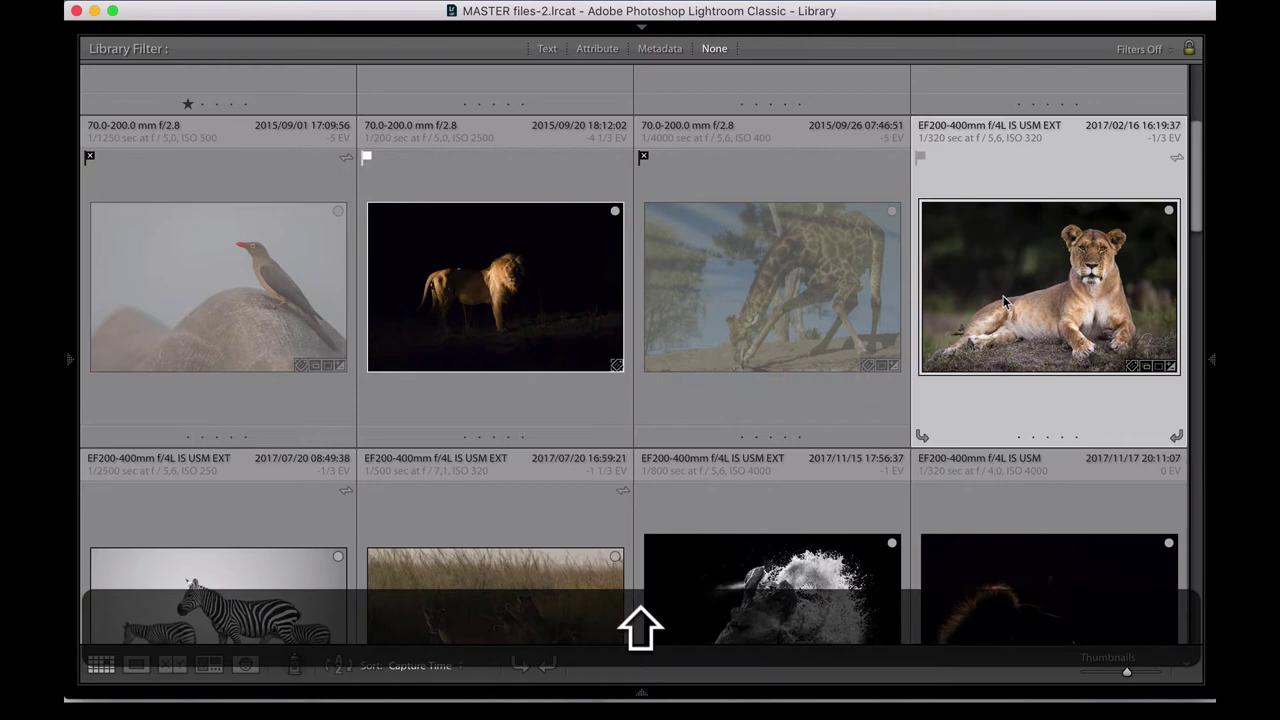
scroll(1005, 302, down, 5)
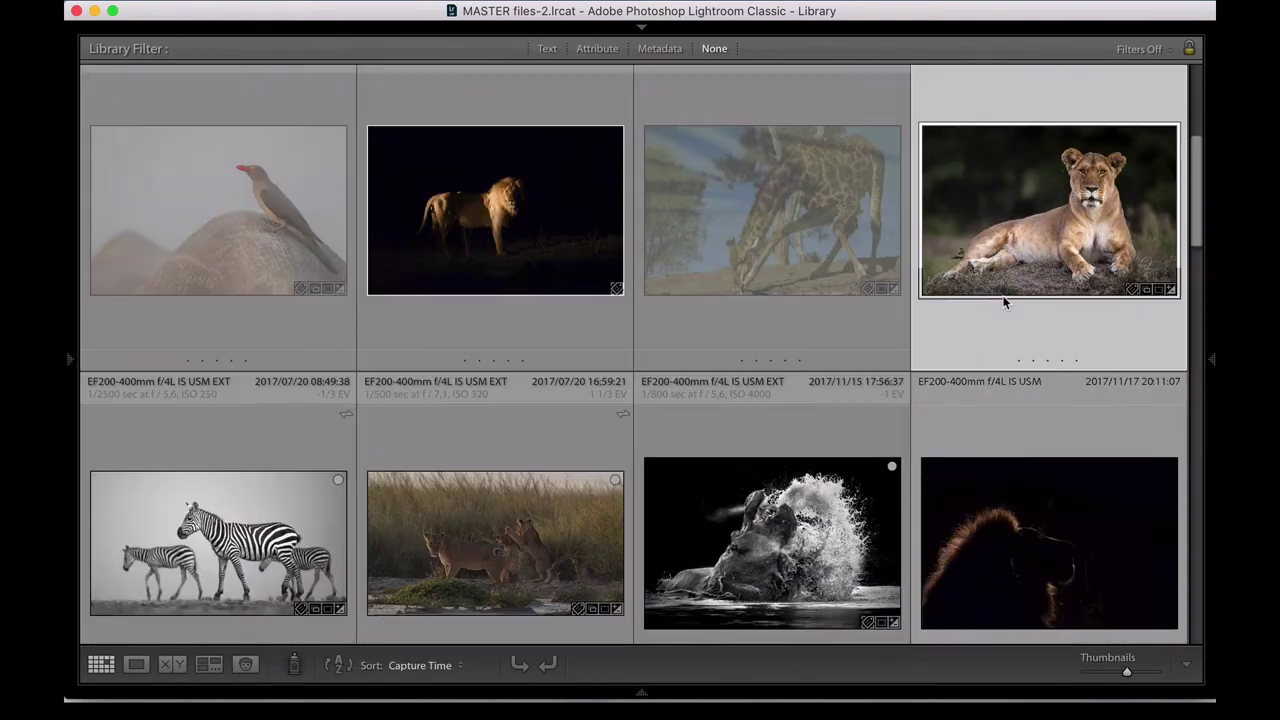
scroll(1005, 302, up, 5)
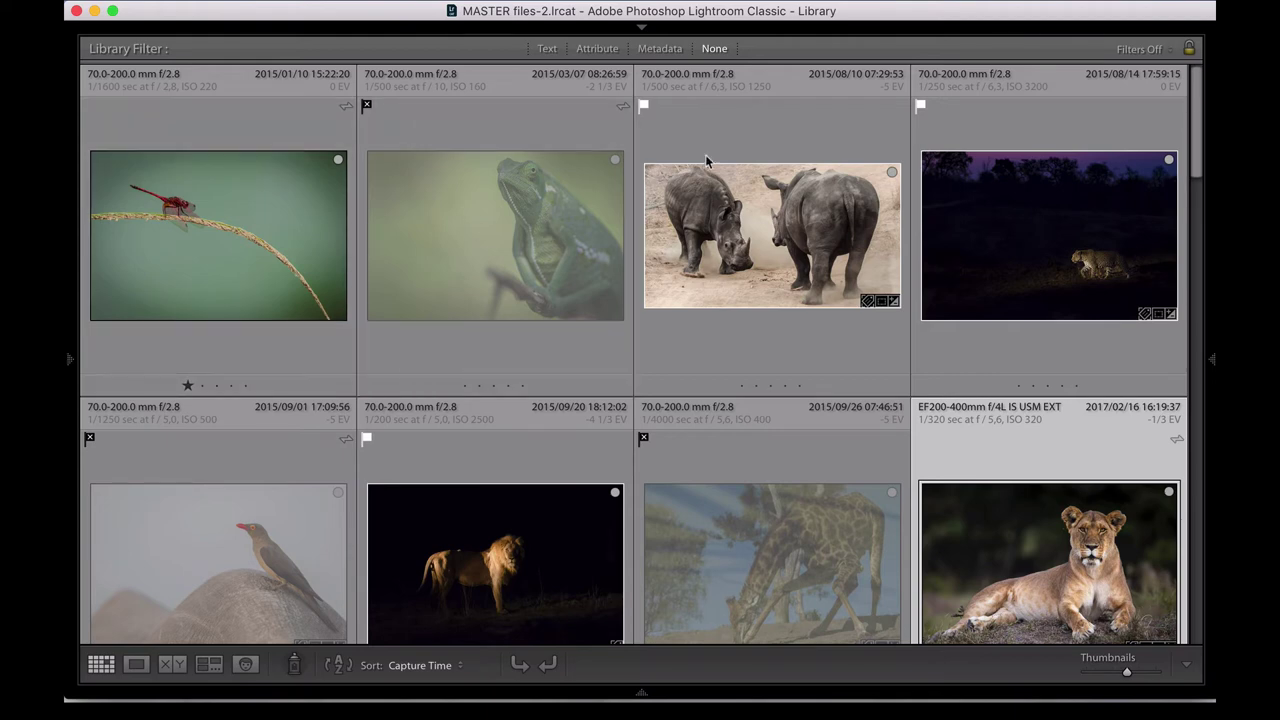
scroll(529, 232, down, 2)
scroll(529, 232, up, 2)
Filter the grid to rejected photos, remove the three rejects, then undo the removal.
click(598, 50)
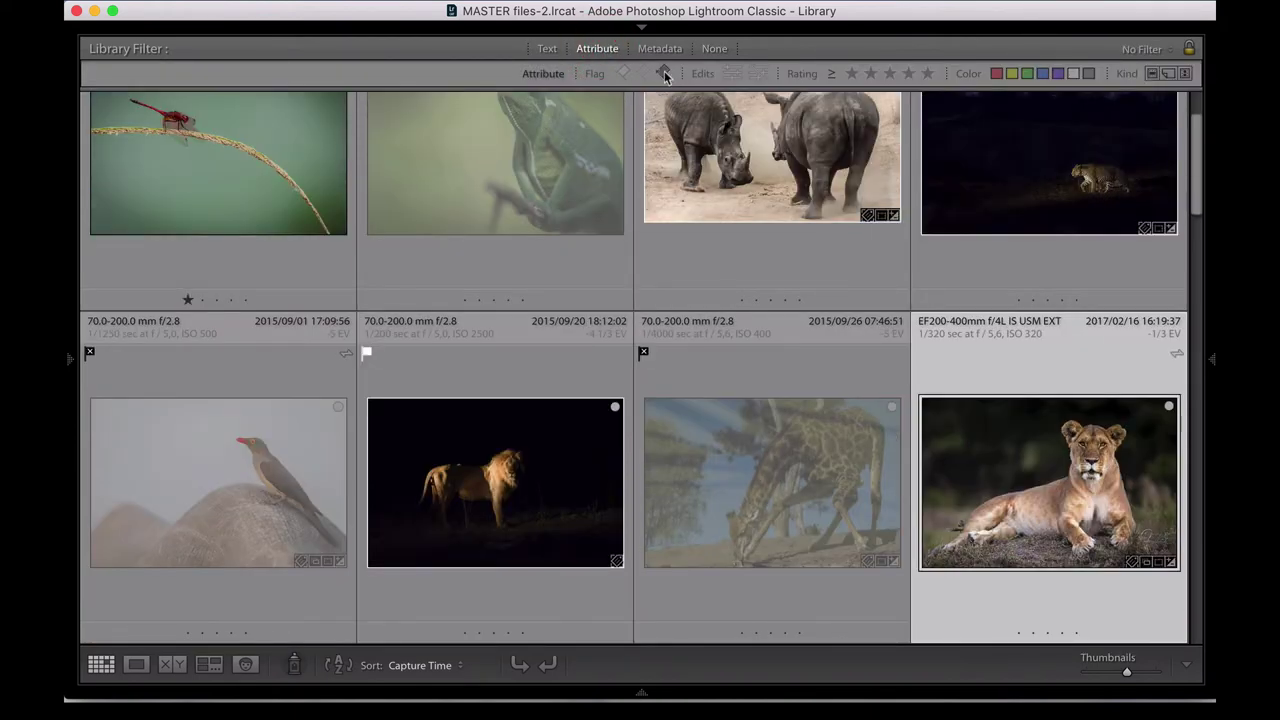
click(665, 75)
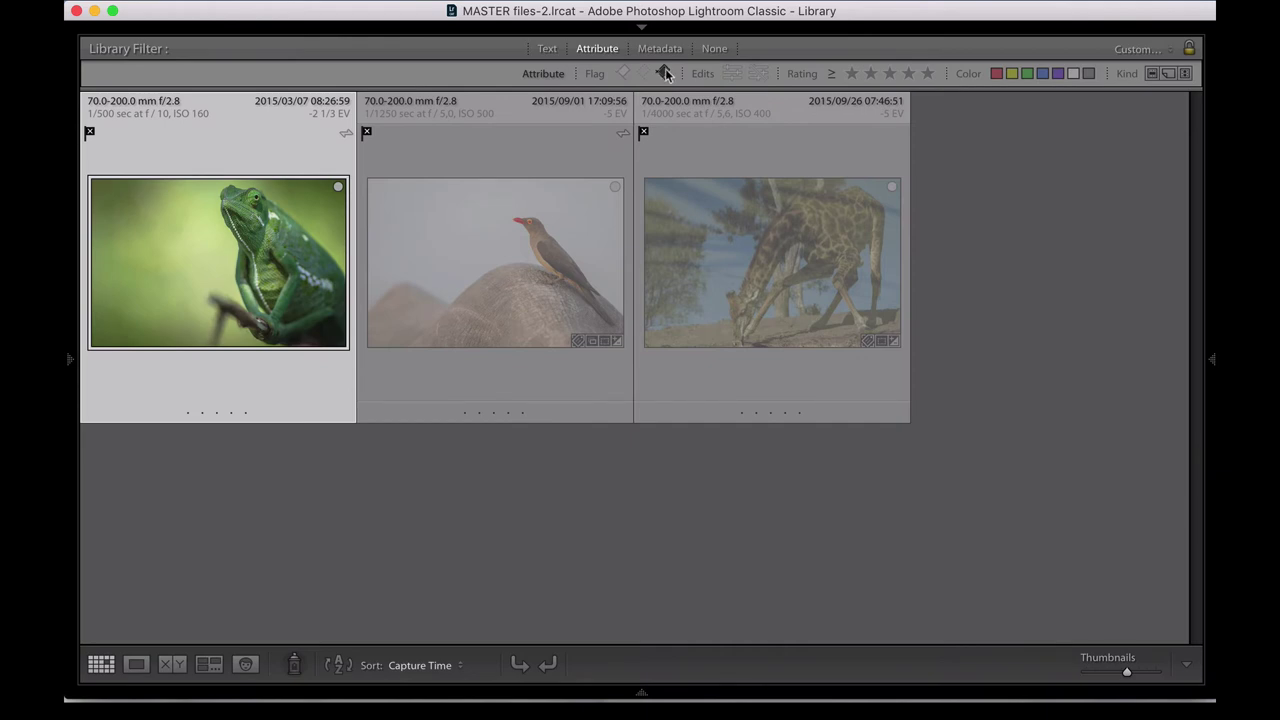
shift+click(762, 240)
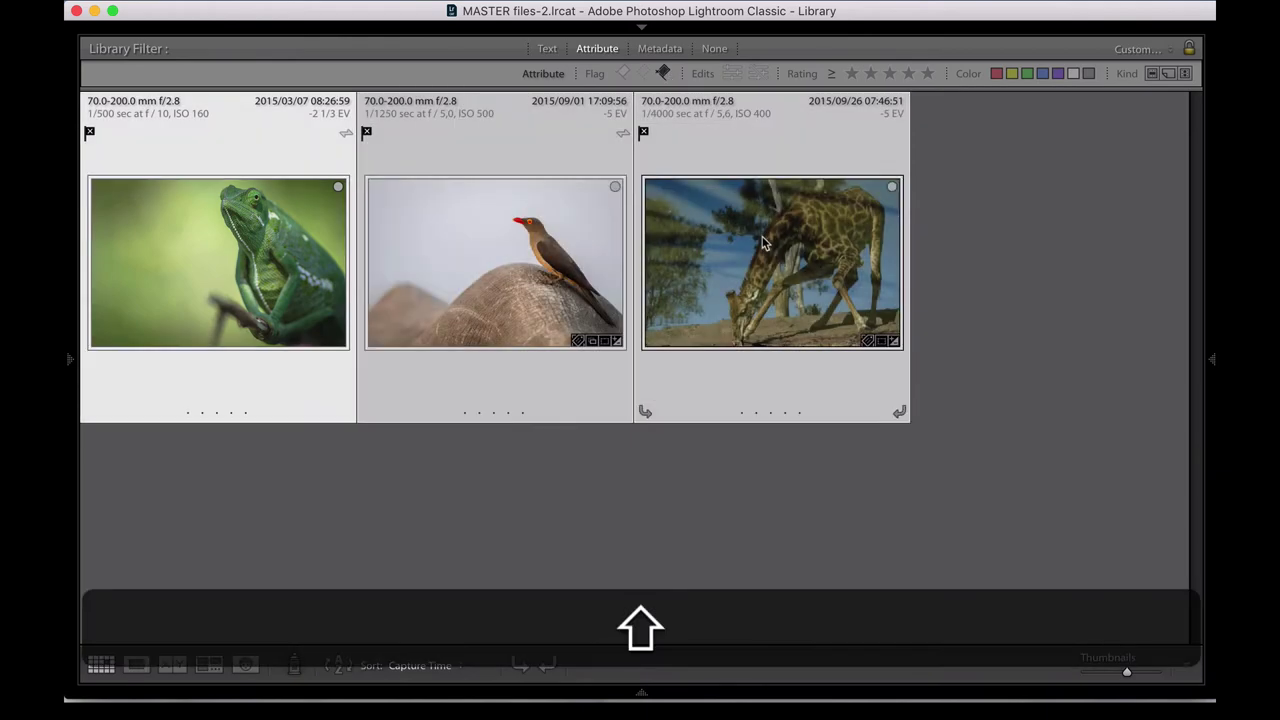
key(BackSpace)
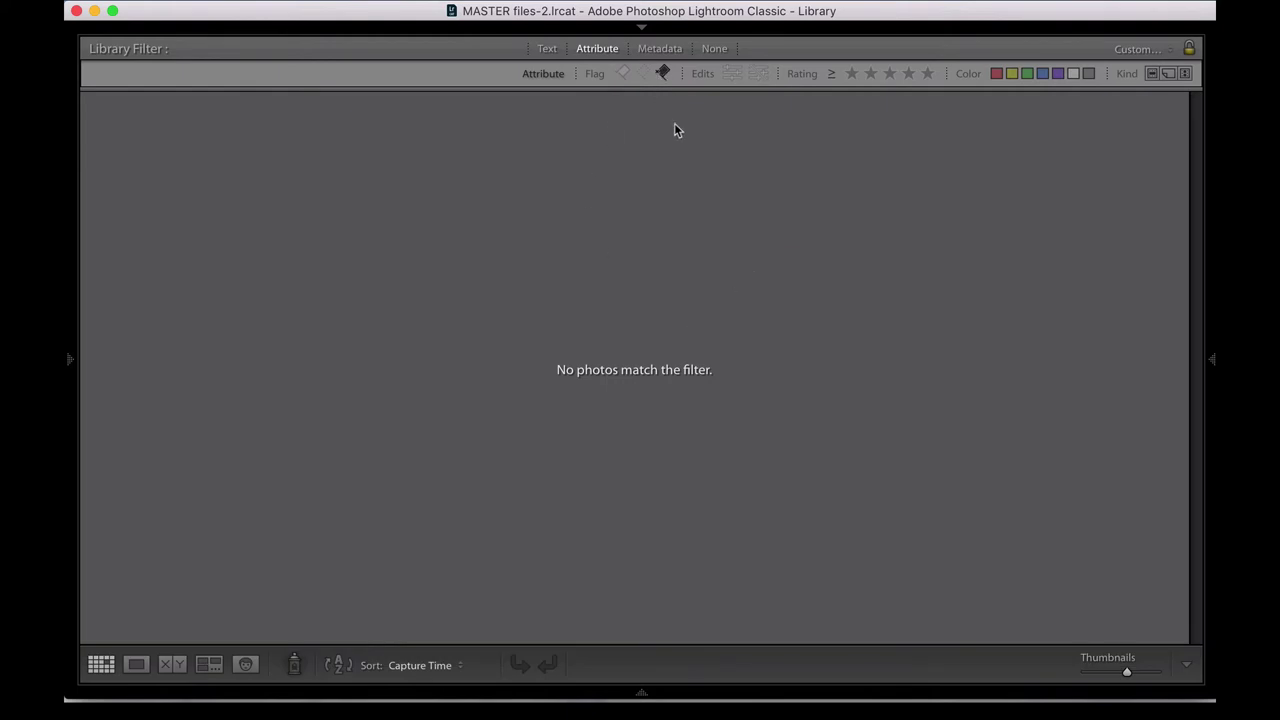
key(super+z)
Try the flagged and rejected filters, then clear the flag filter to show all photos.
click(622, 73)
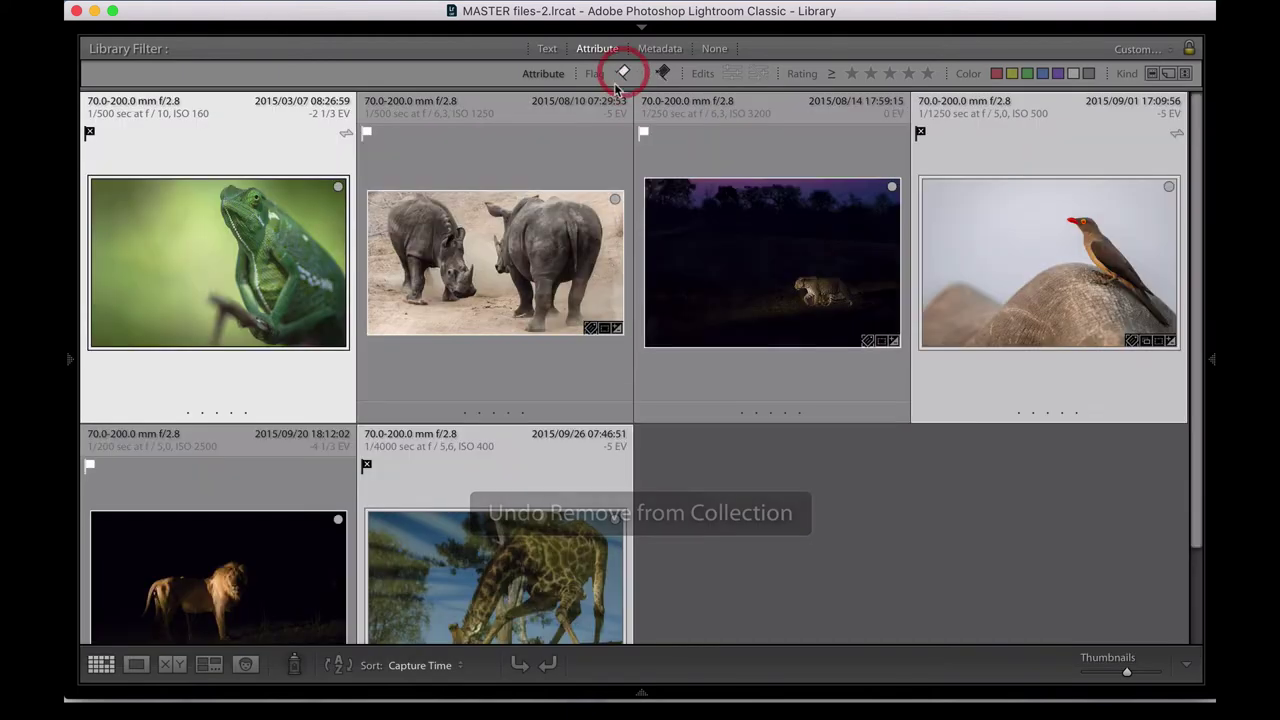
scroll(651, 266, down, 2)
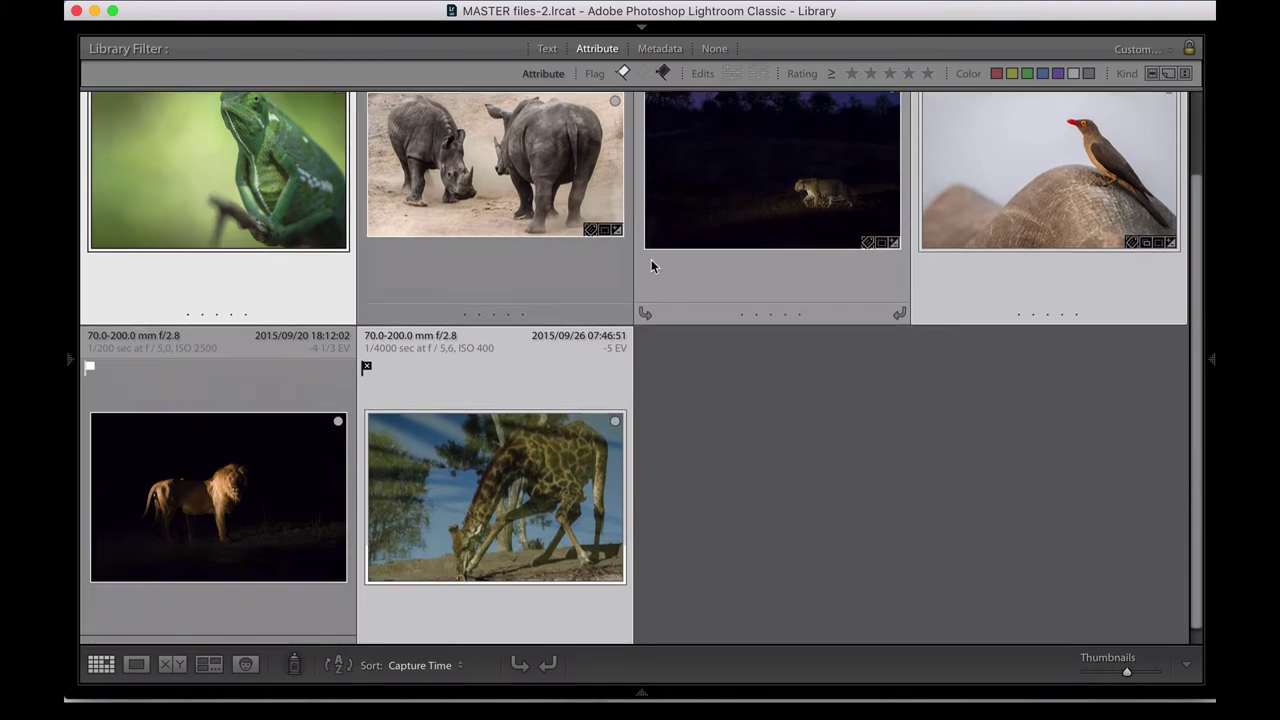
scroll(652, 266, up, 2)
scroll(651, 266, down, 2)
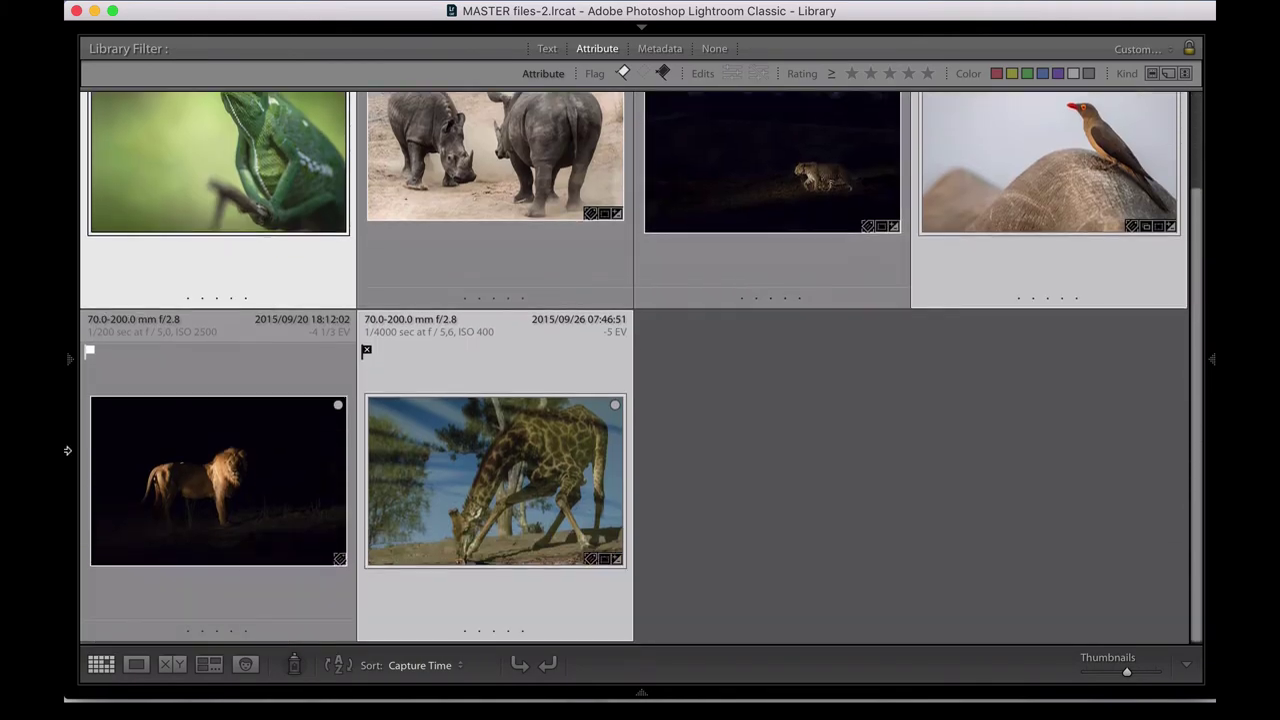
mouse_move(67, 362)
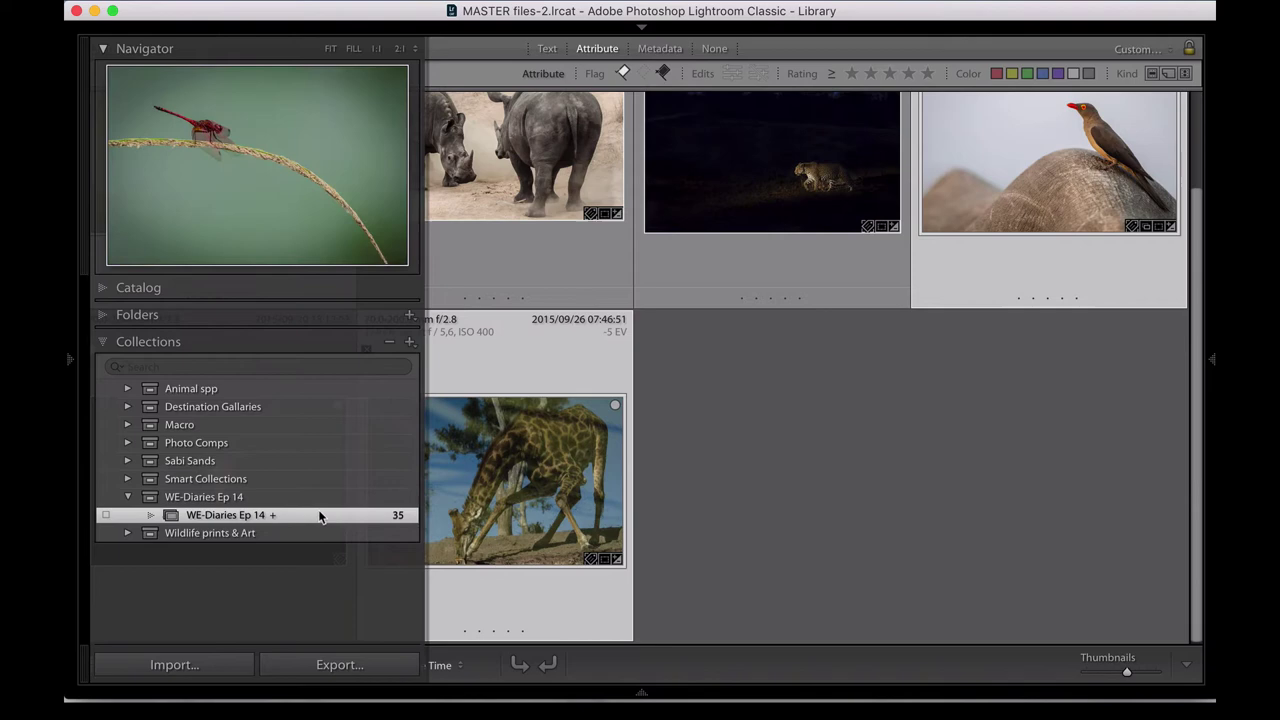
click(622, 72)
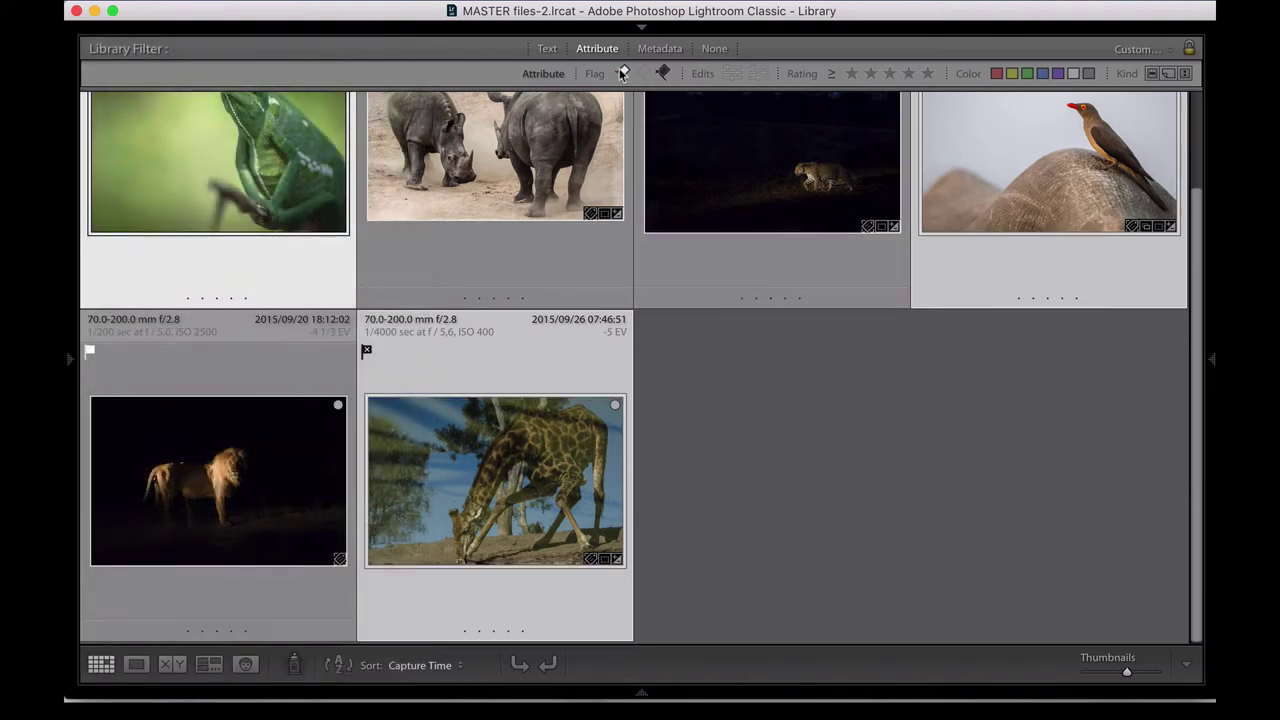
click(662, 72)
click(662, 72)
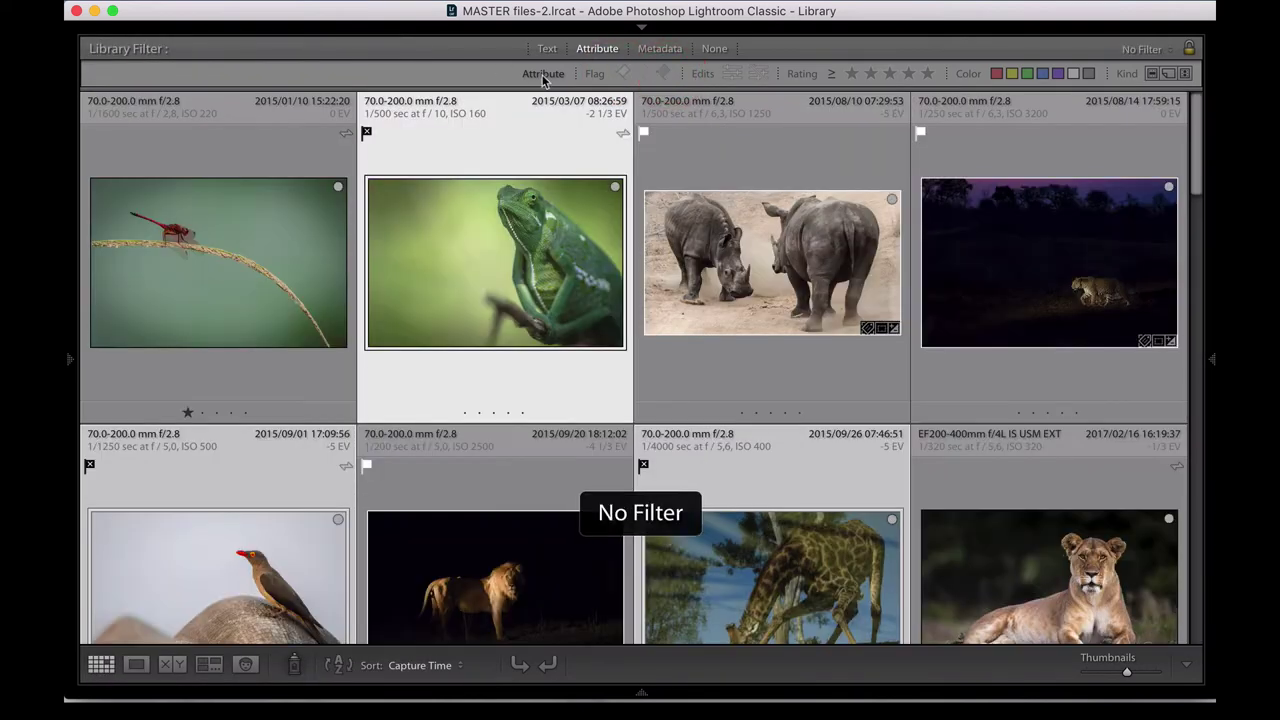
Find the reclining lioness photo in the grid and open it full-size in Loupe view.
click(543, 73)
scroll(548, 186, down, 5)
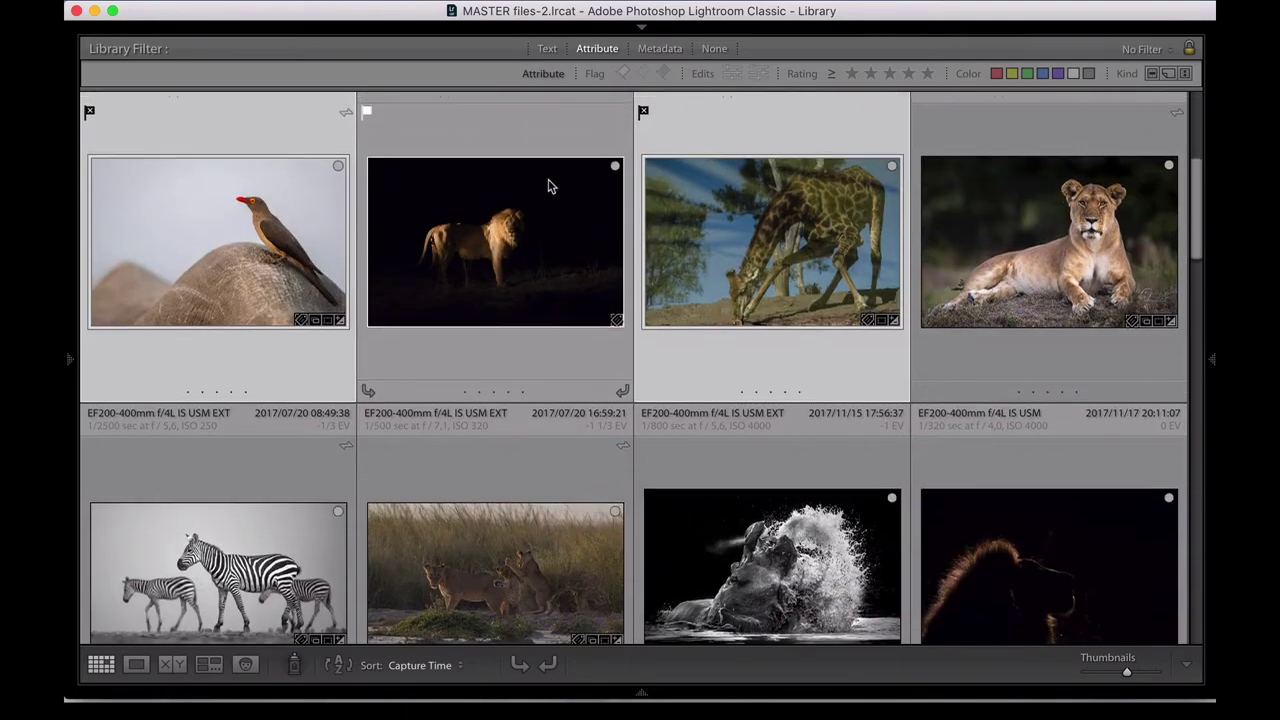
scroll(548, 186, up, 3)
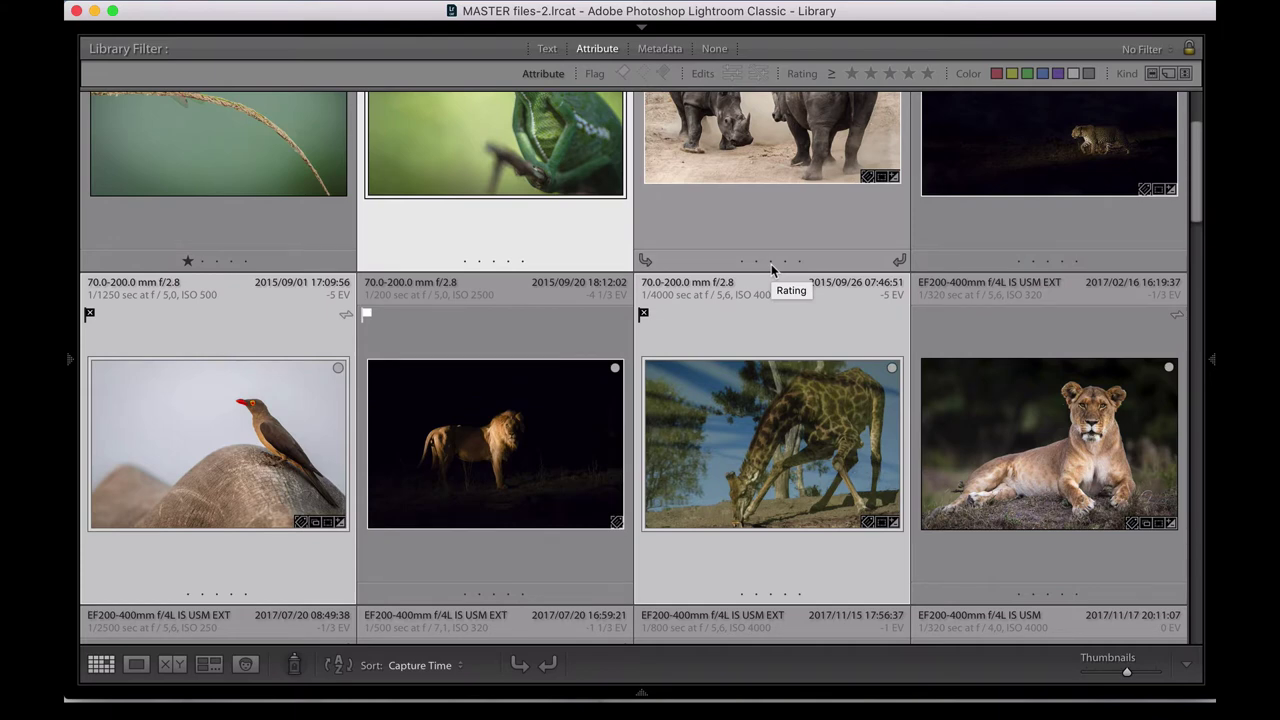
scroll(771, 268, up, 2)
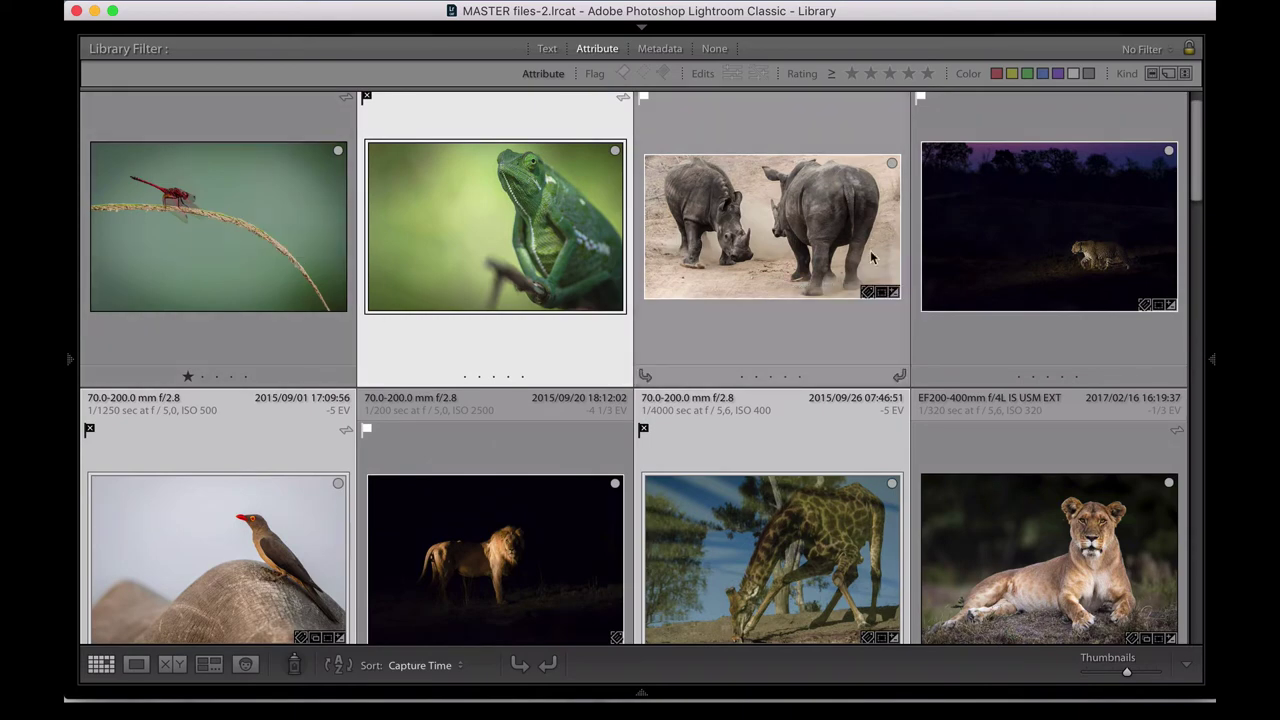
scroll(184, 238, up, 1)
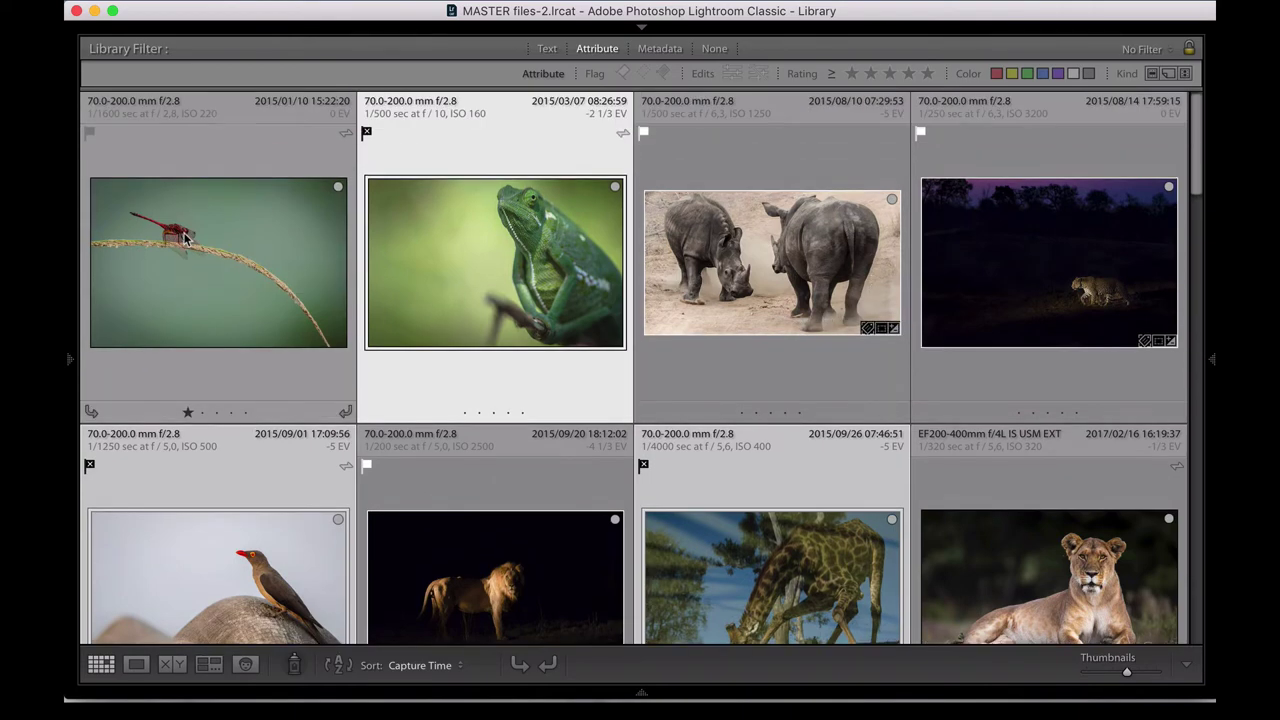
scroll(184, 238, down, 9)
scroll(184, 238, up, 1)
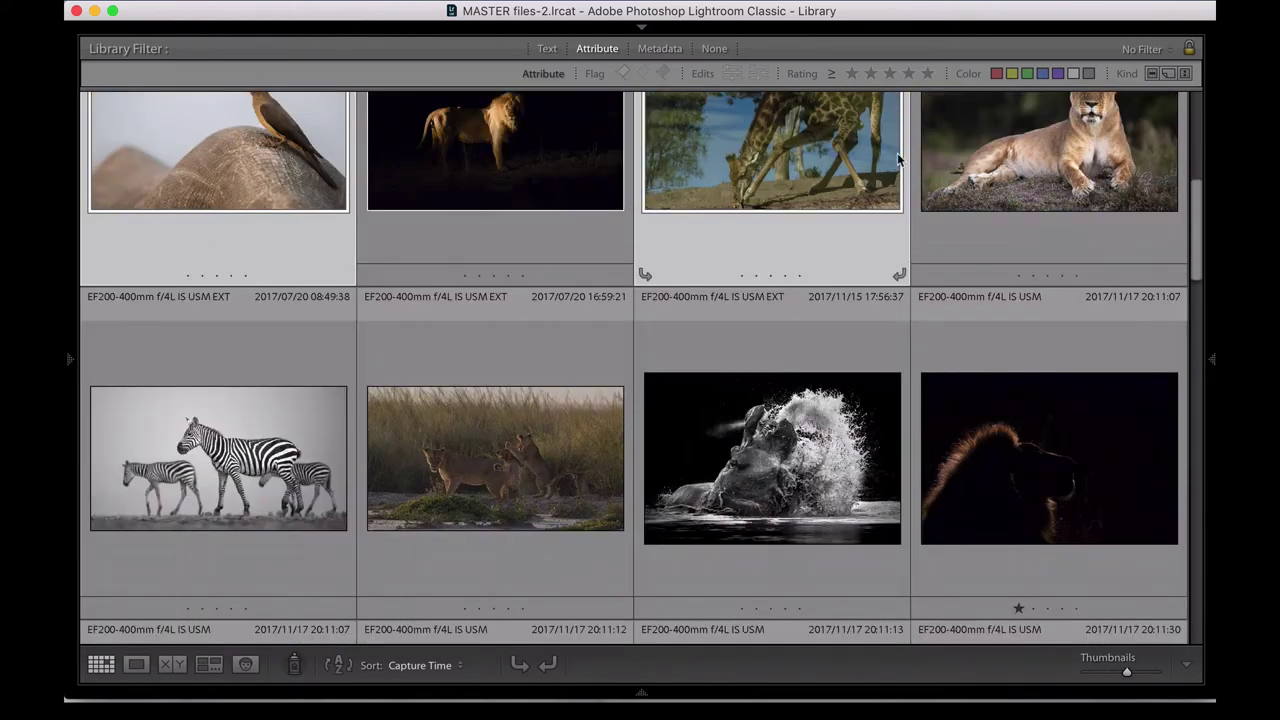
double_click(1012, 158)
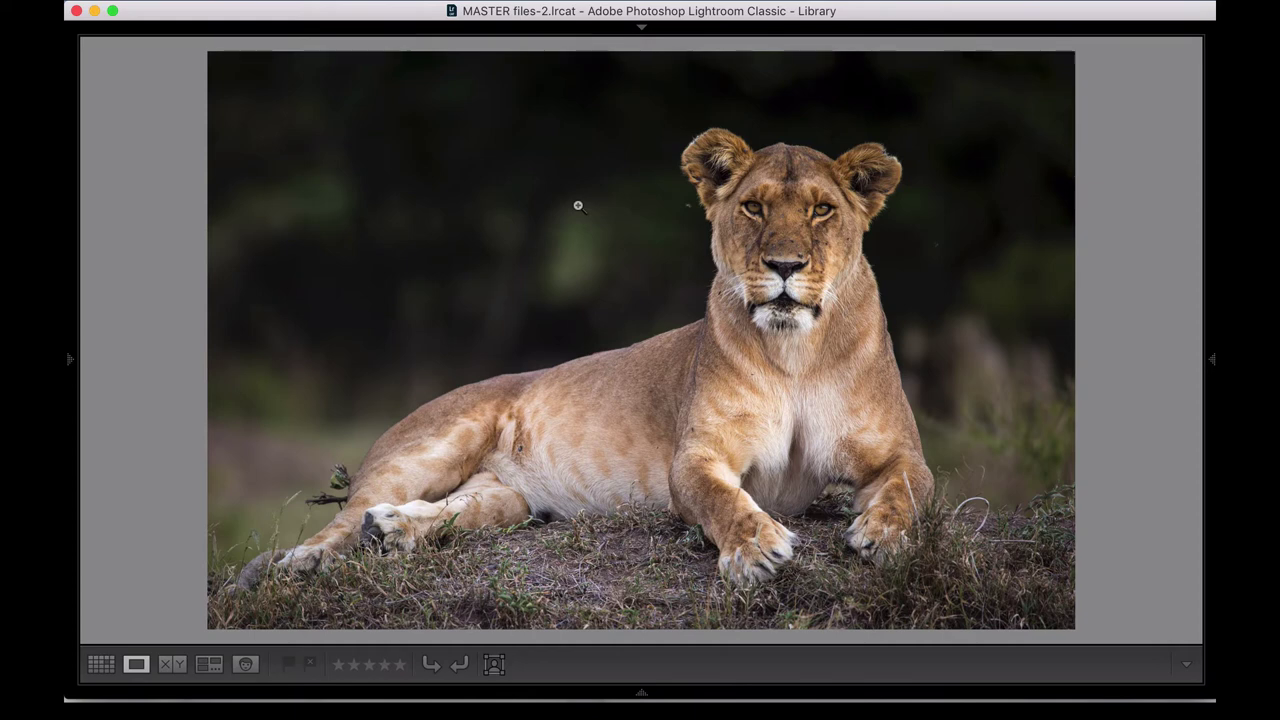
Rate the lioness photo up through 1 to 4 stars, ending at five stars.
key(1)
key(2)
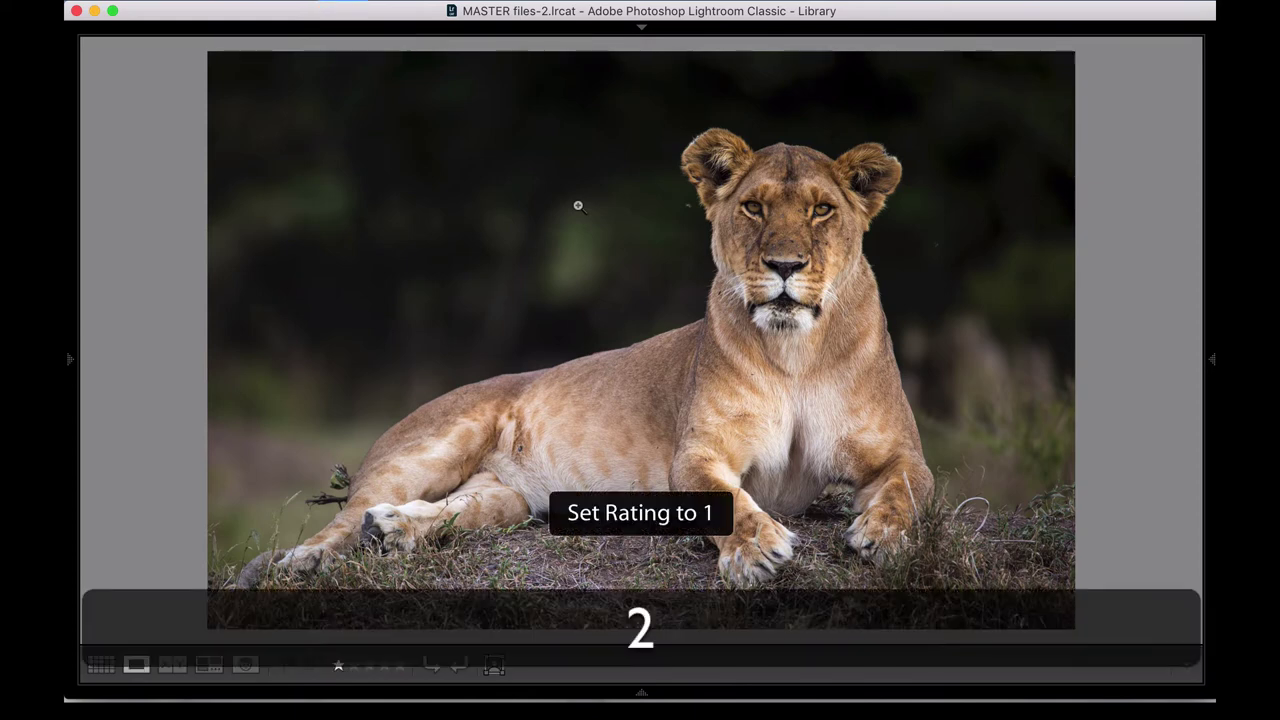
key(3)
key(4)
key(5)
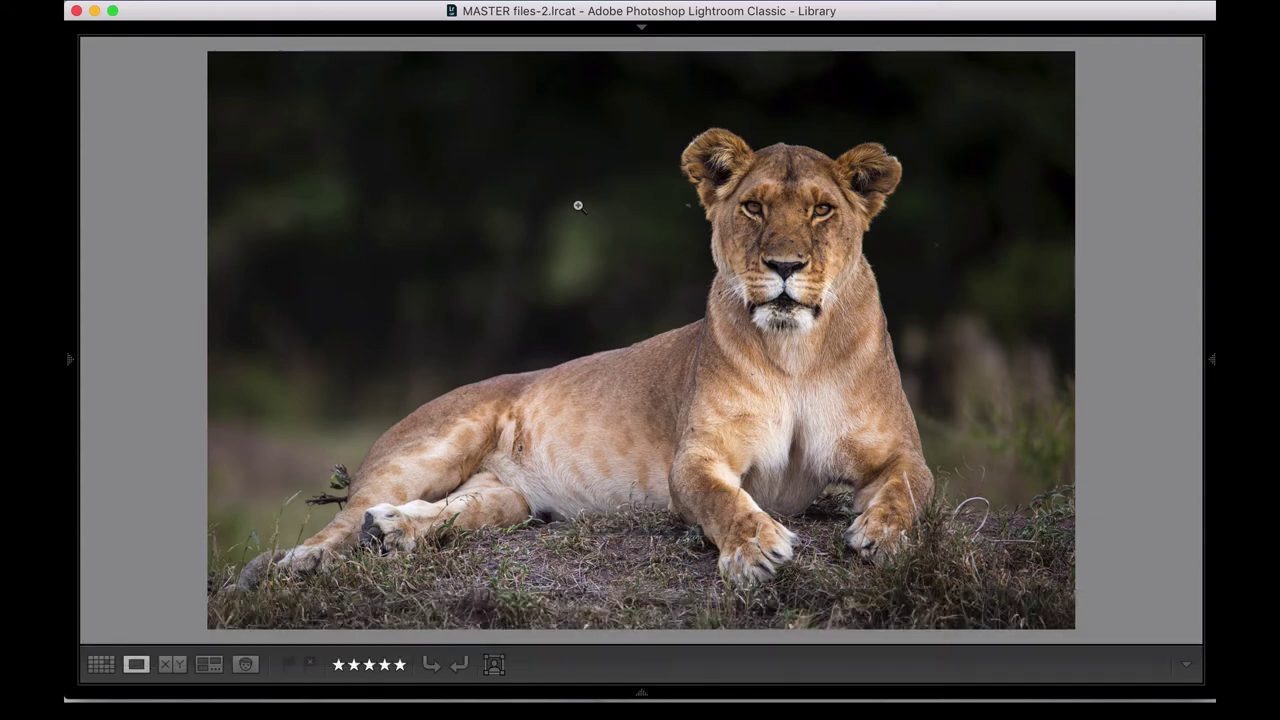
Back in the grid, cycle the zebra photo through red, yellow, green and blue labels, then remove it.
key(g)
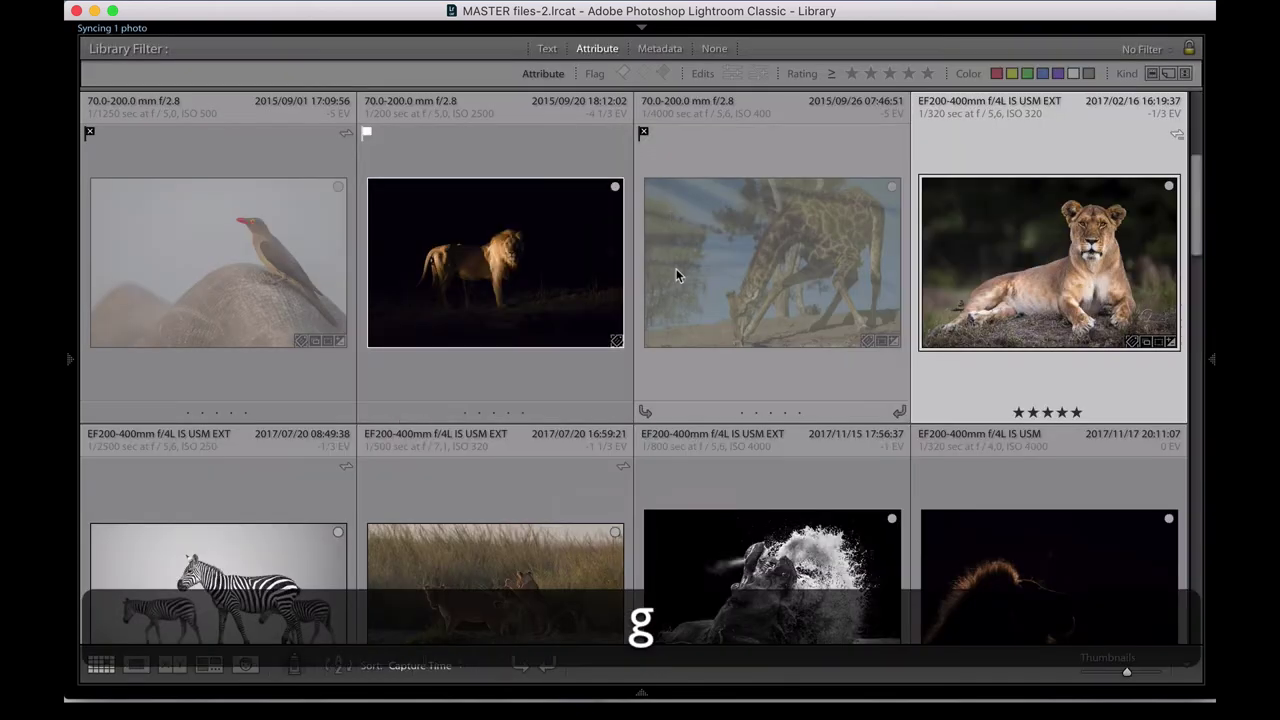
scroll(653, 299, down, 5)
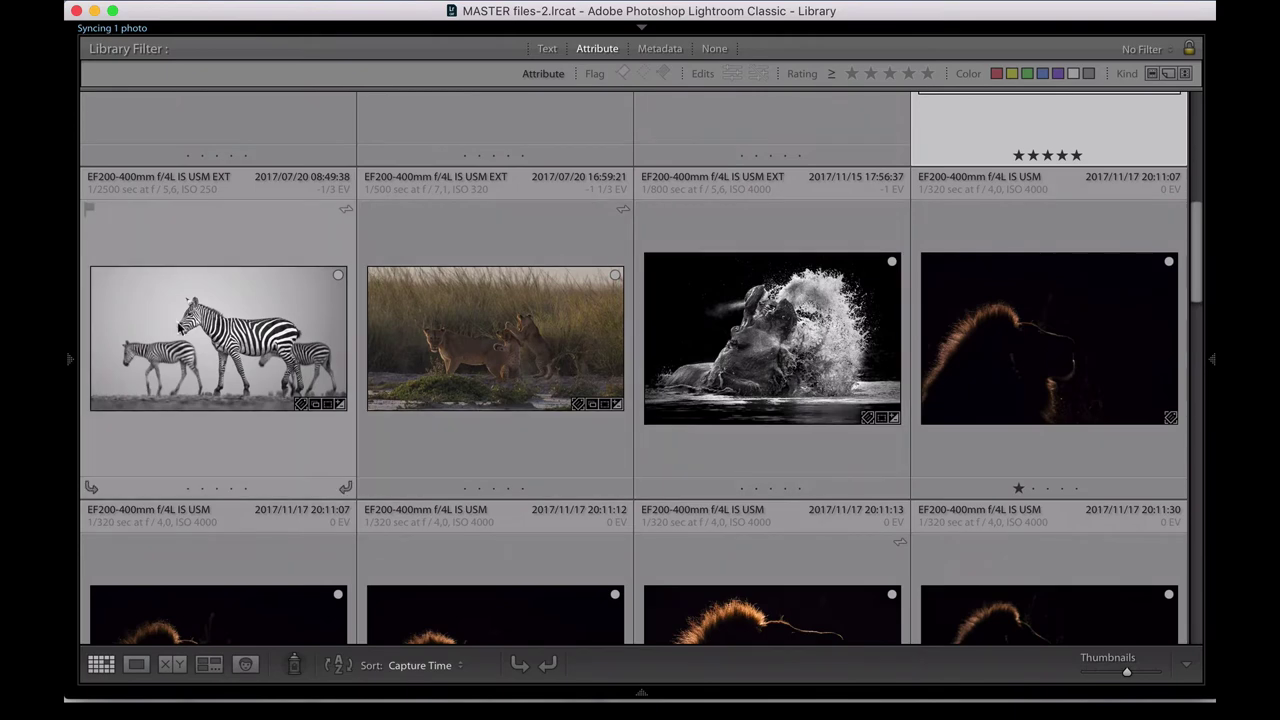
click(177, 321)
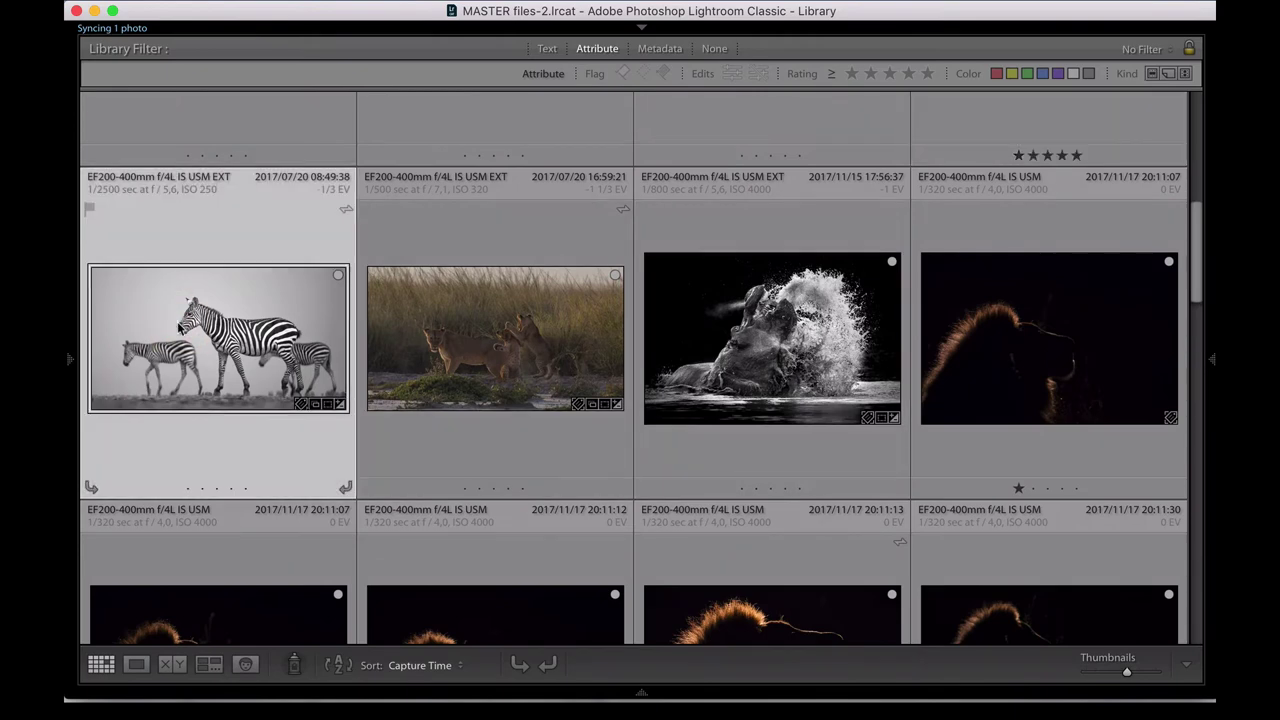
key(6)
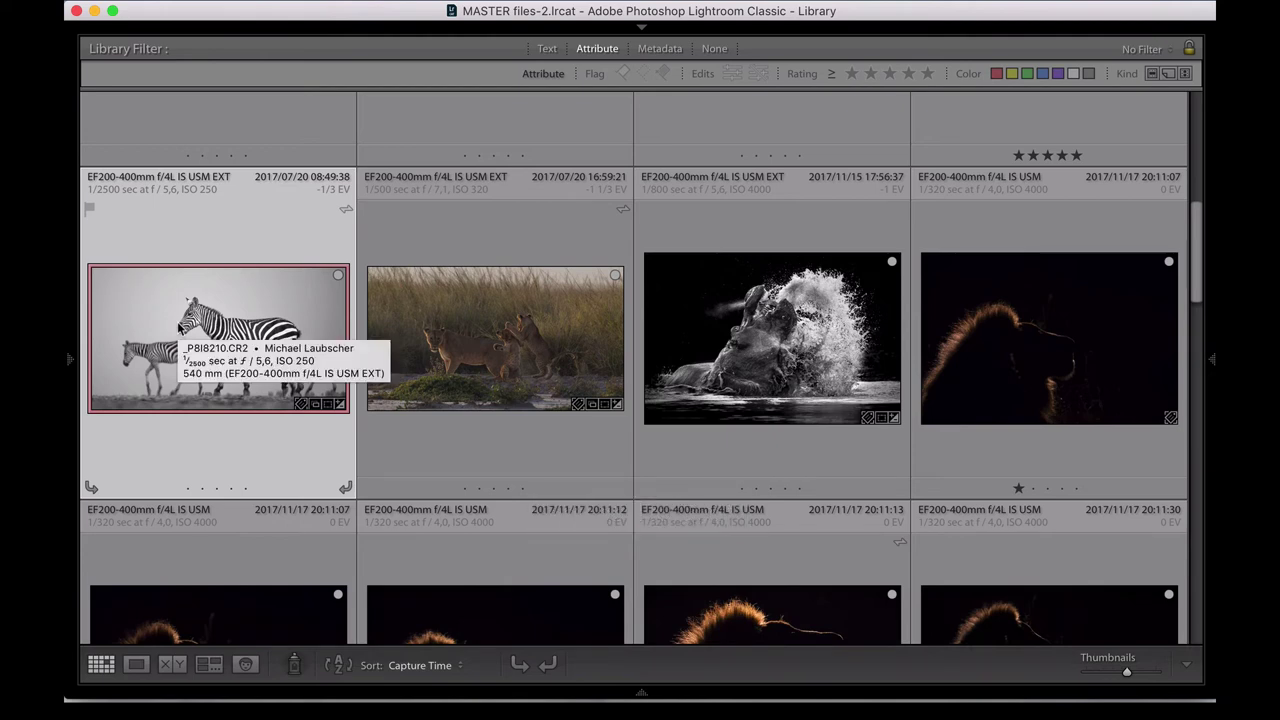
key(7)
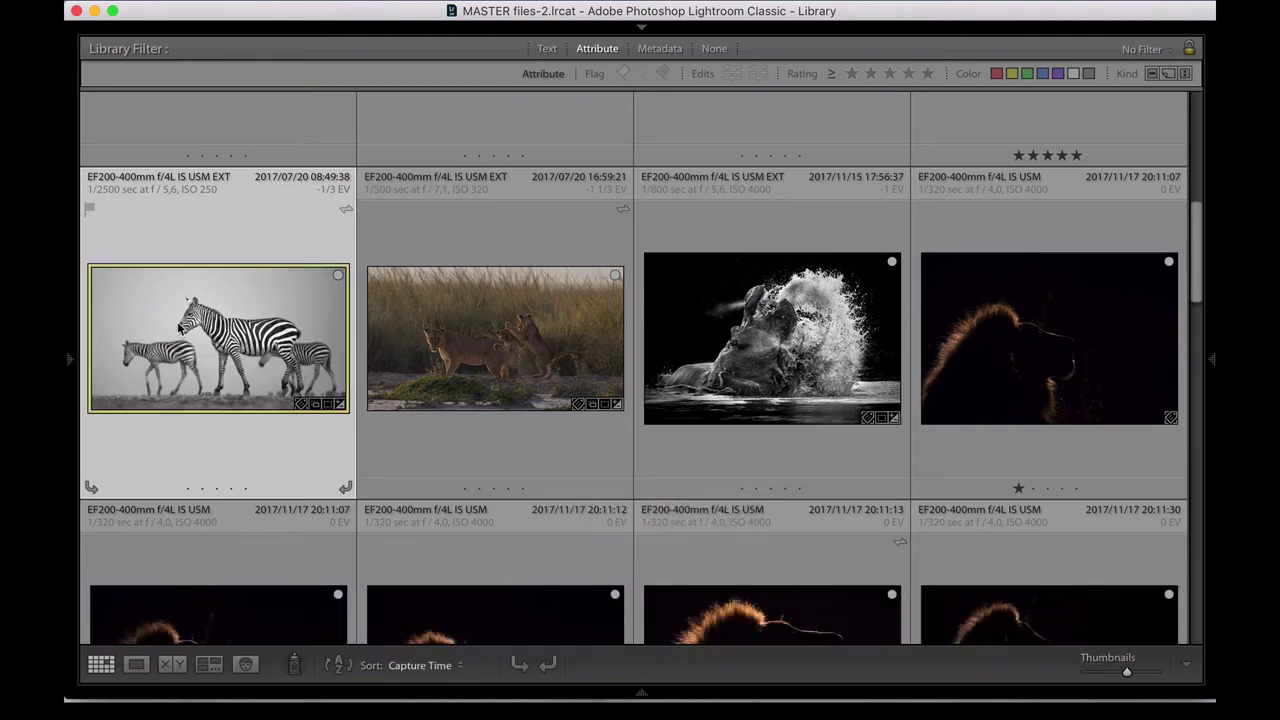
key(8)
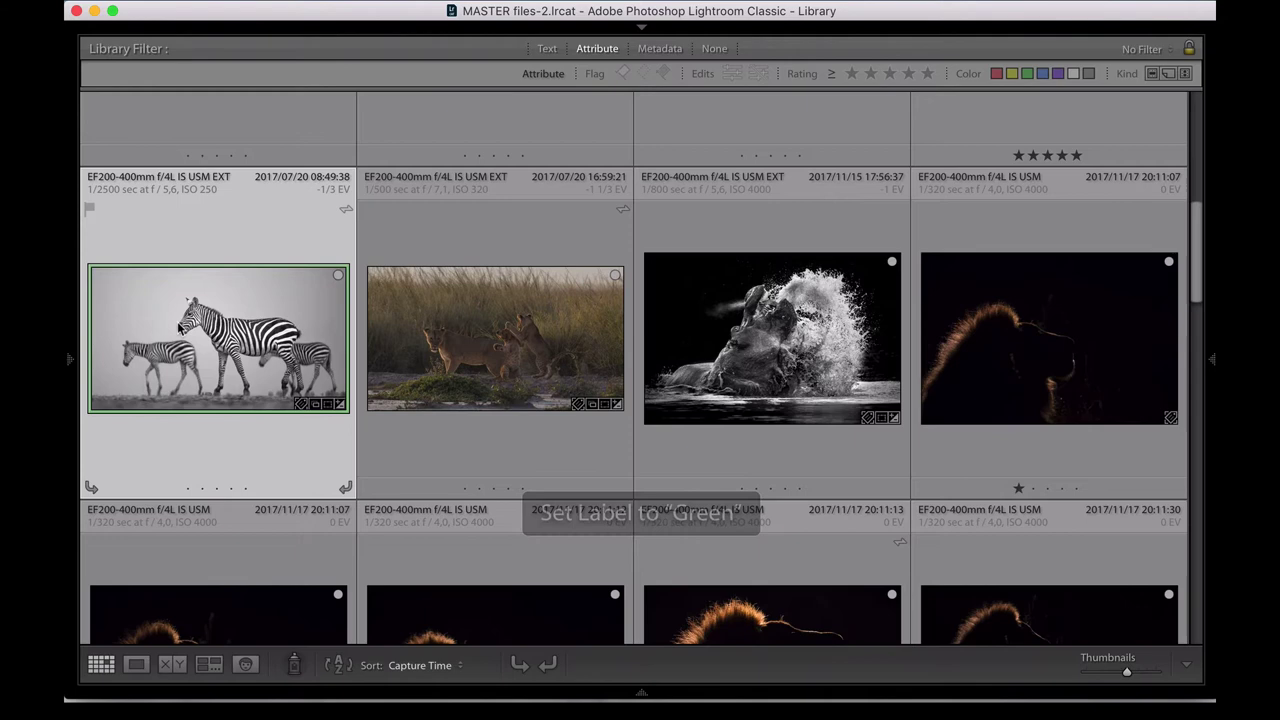
key(9)
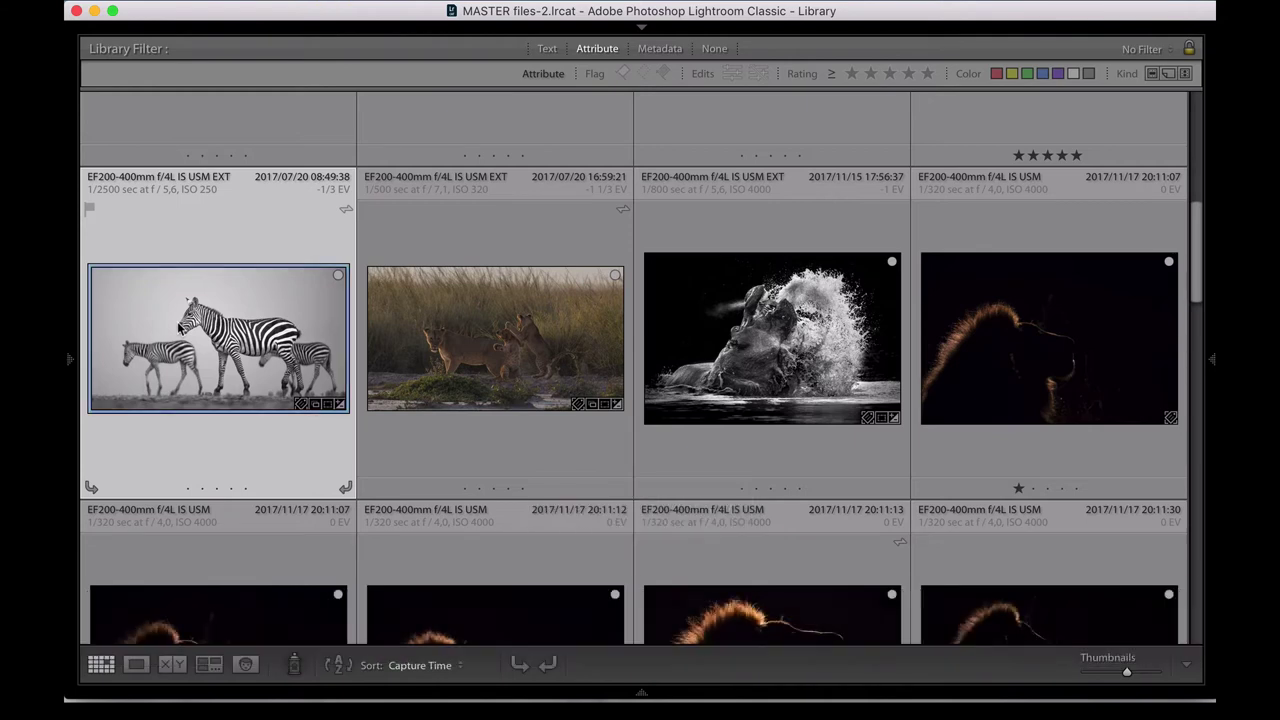
key(9)
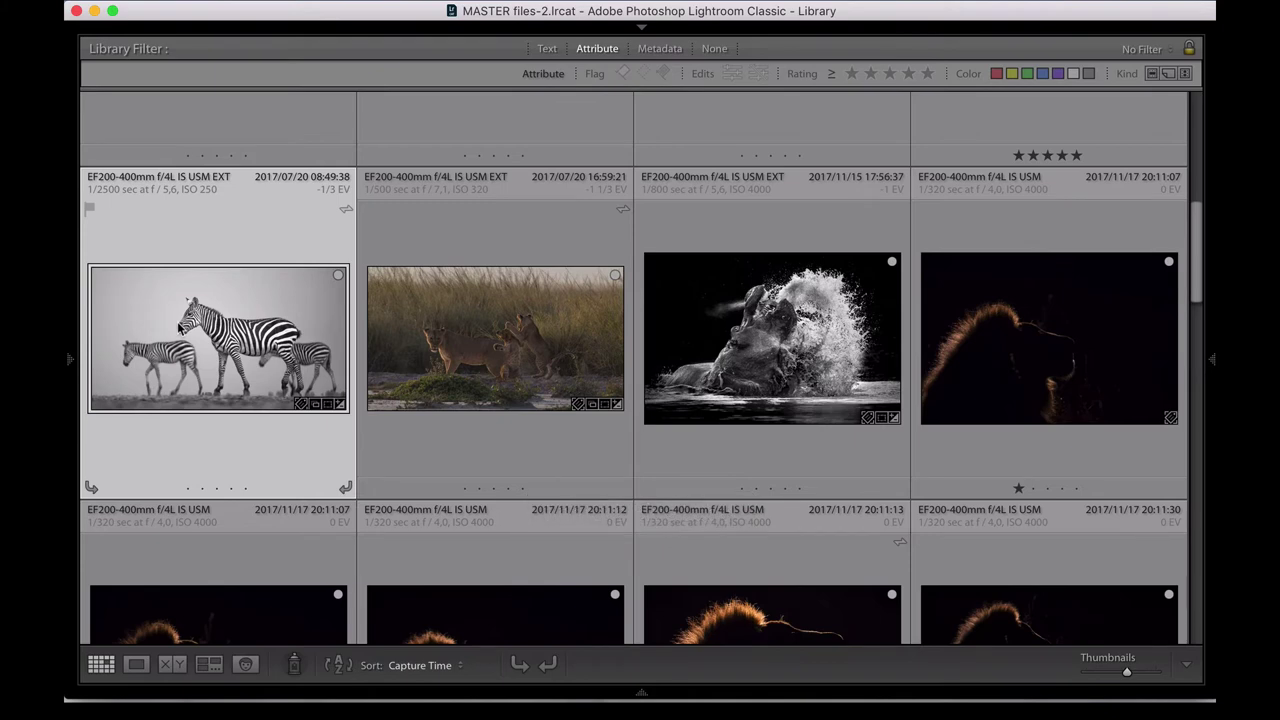
Give the zebra photo a red label and the hippo splash photo a blue label.
scroll(253, 317, down, 2)
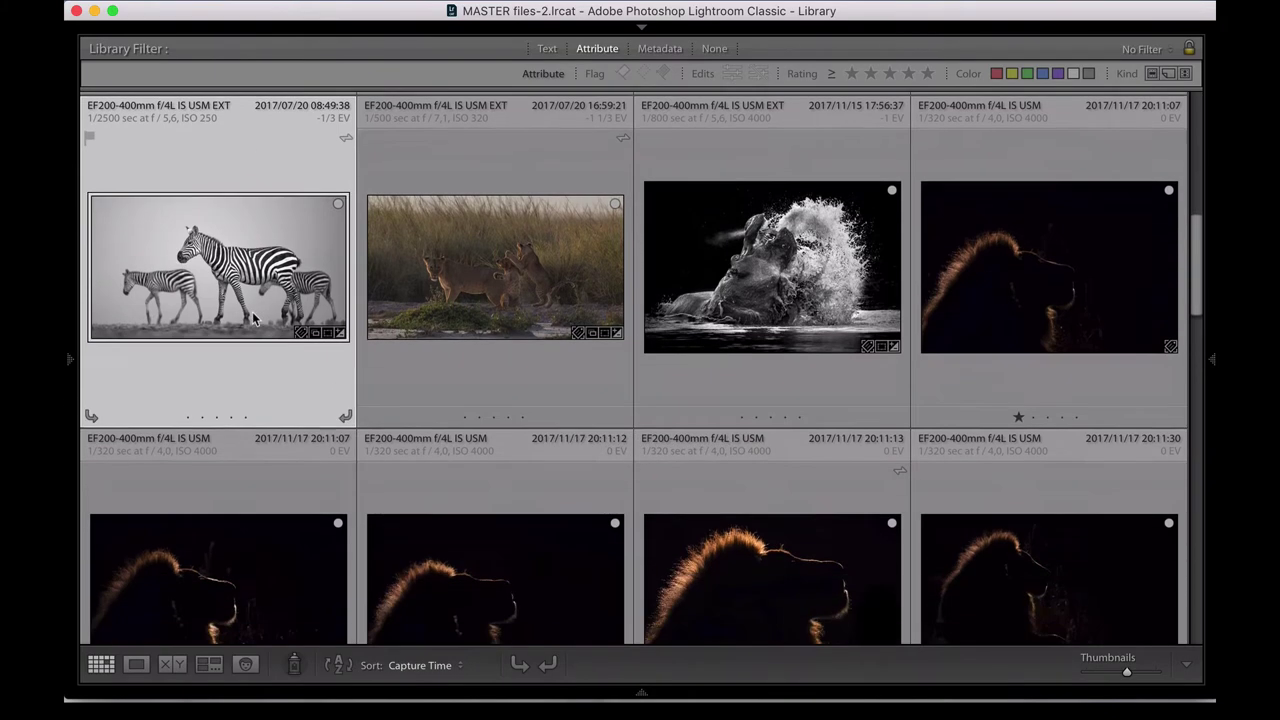
scroll(253, 317, up, 1)
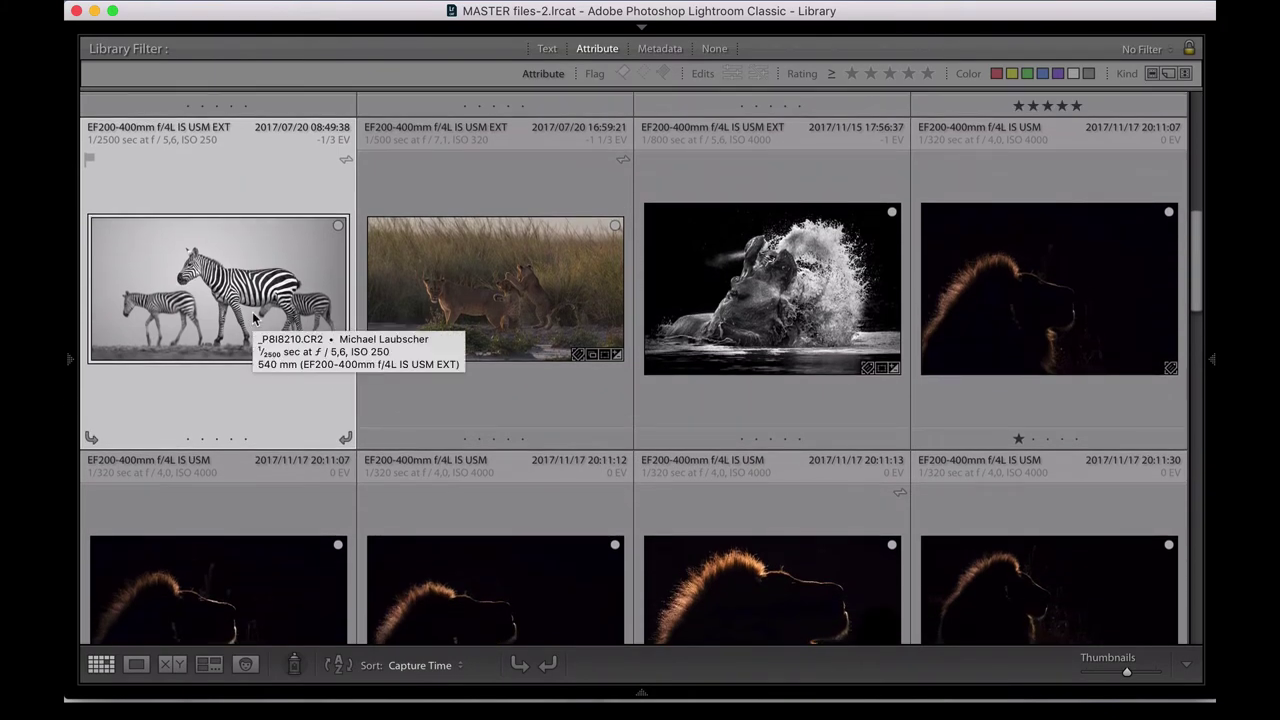
scroll(253, 316, down, 3)
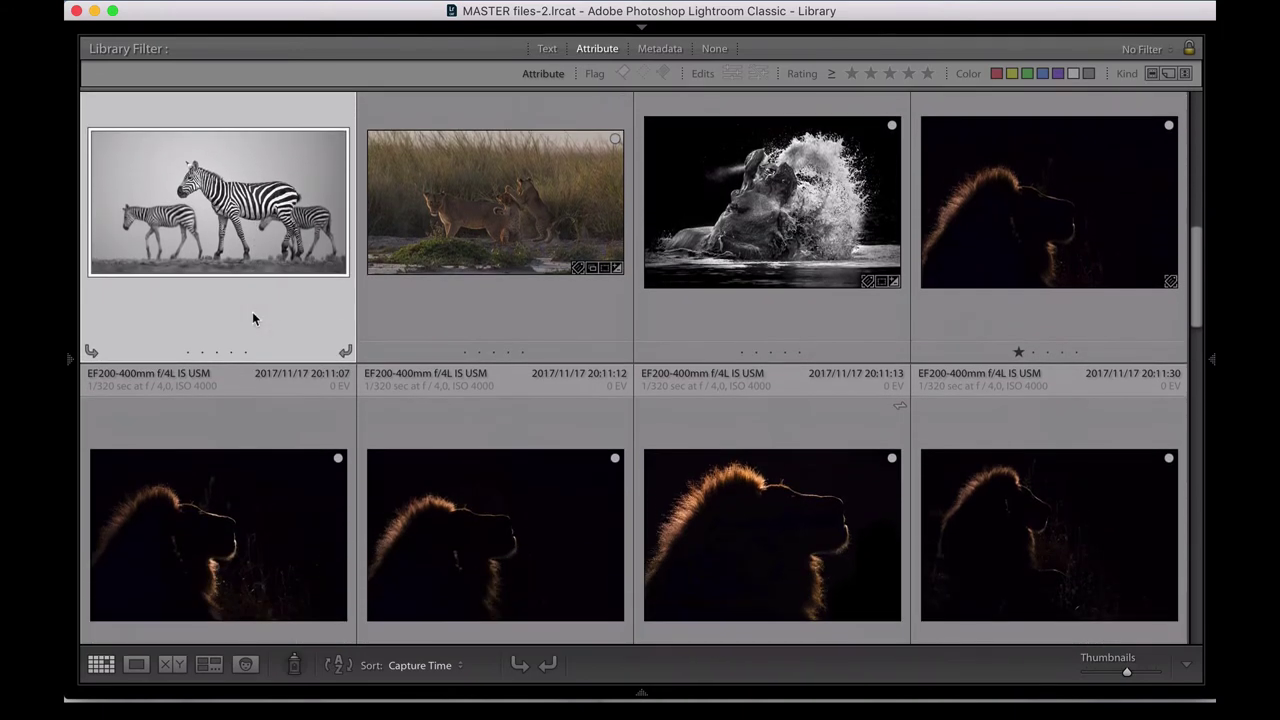
scroll(252, 314, up, 1)
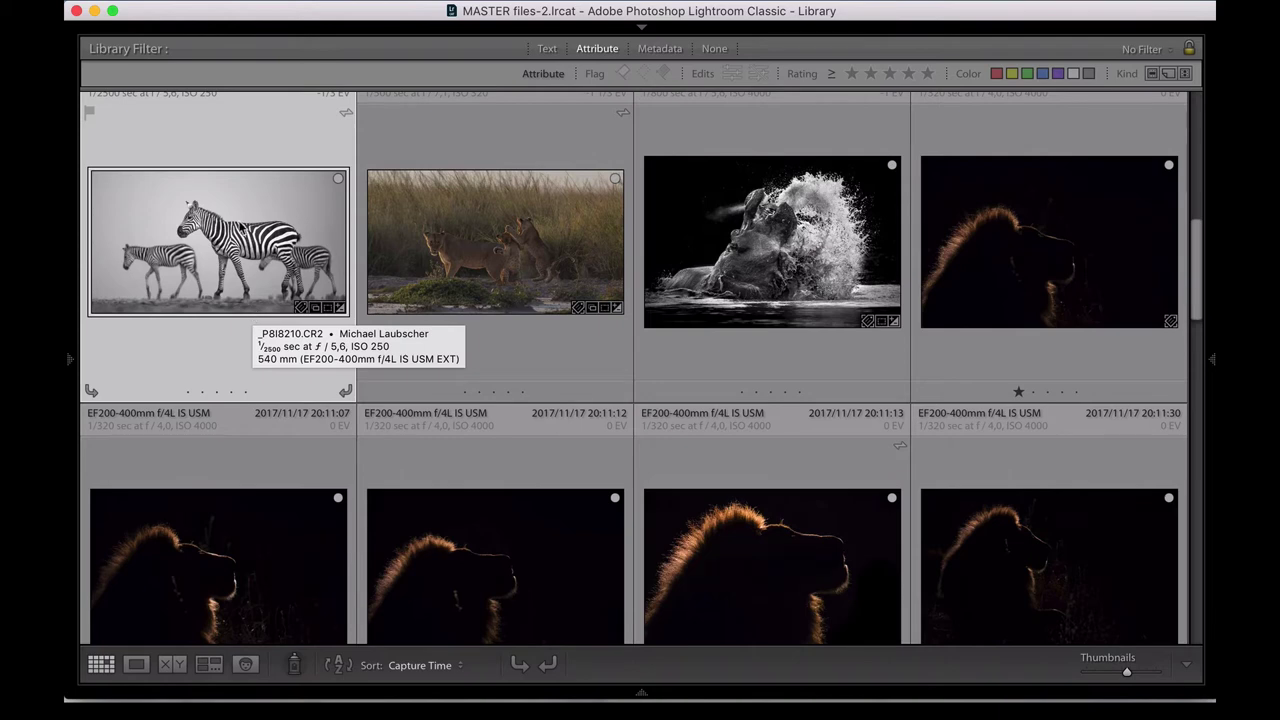
scroll(240, 230, up, 1)
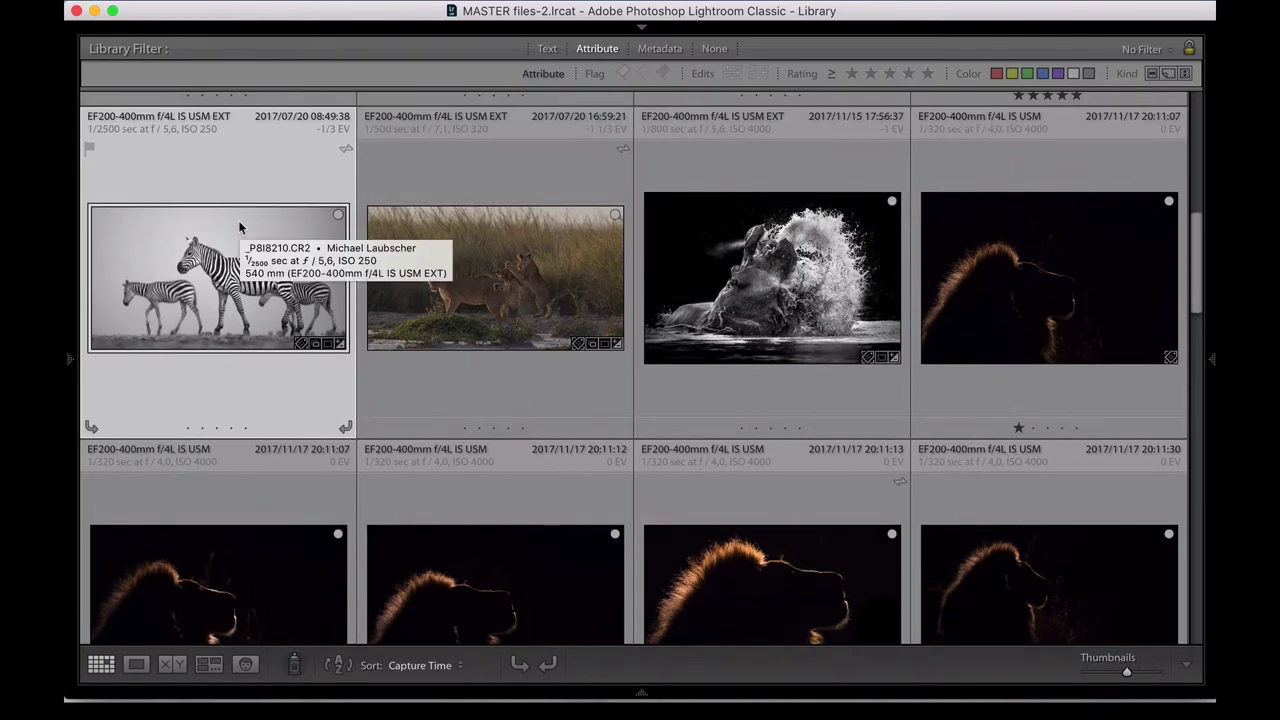
key(6)
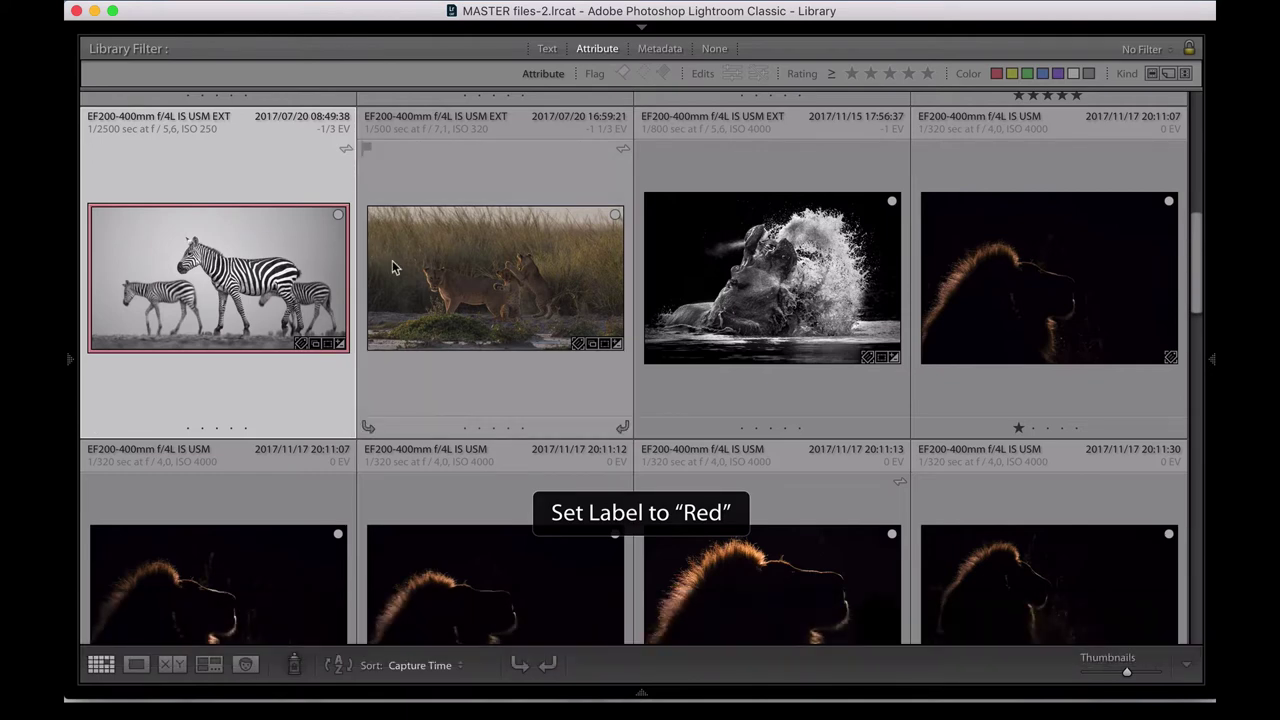
click(445, 268)
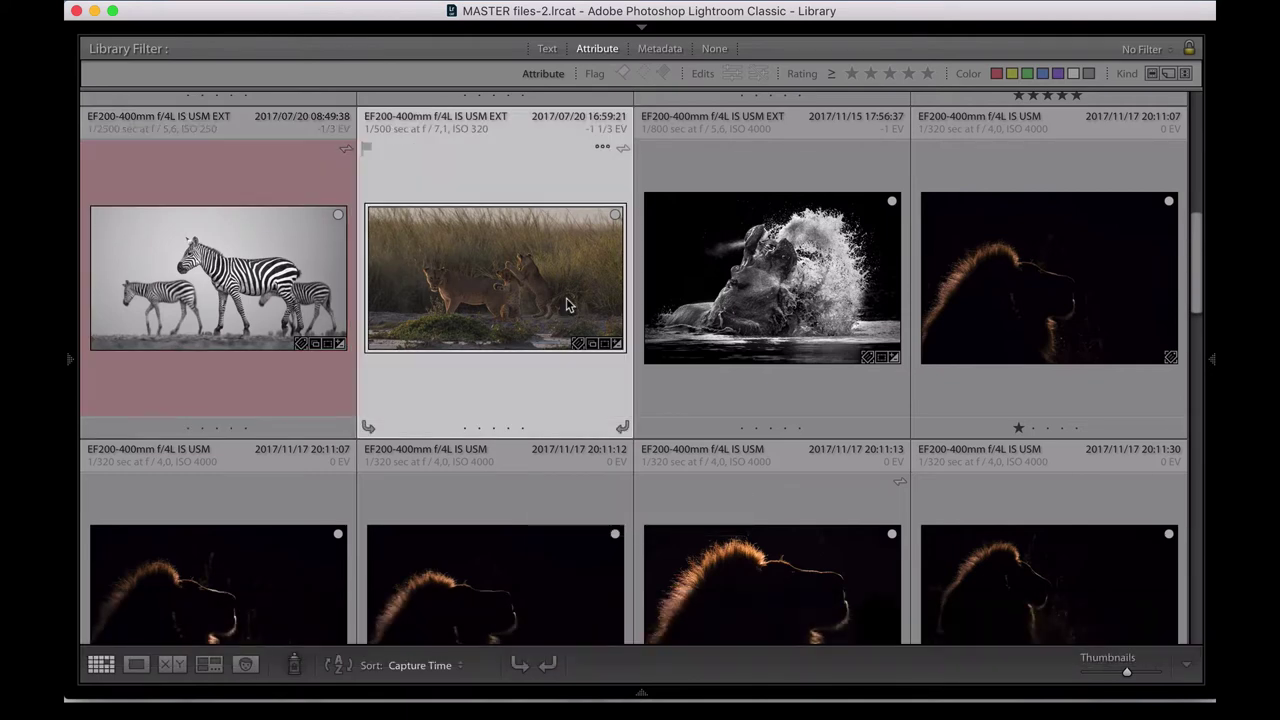
key(Right)
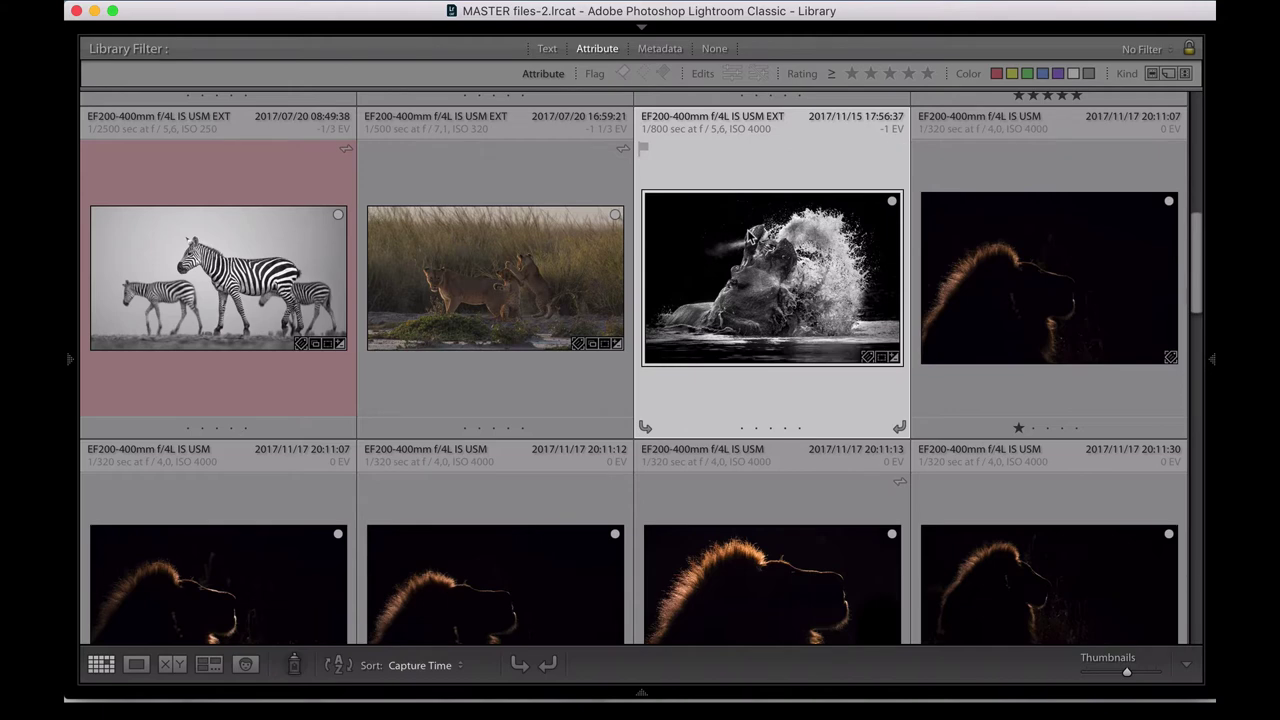
key(9)
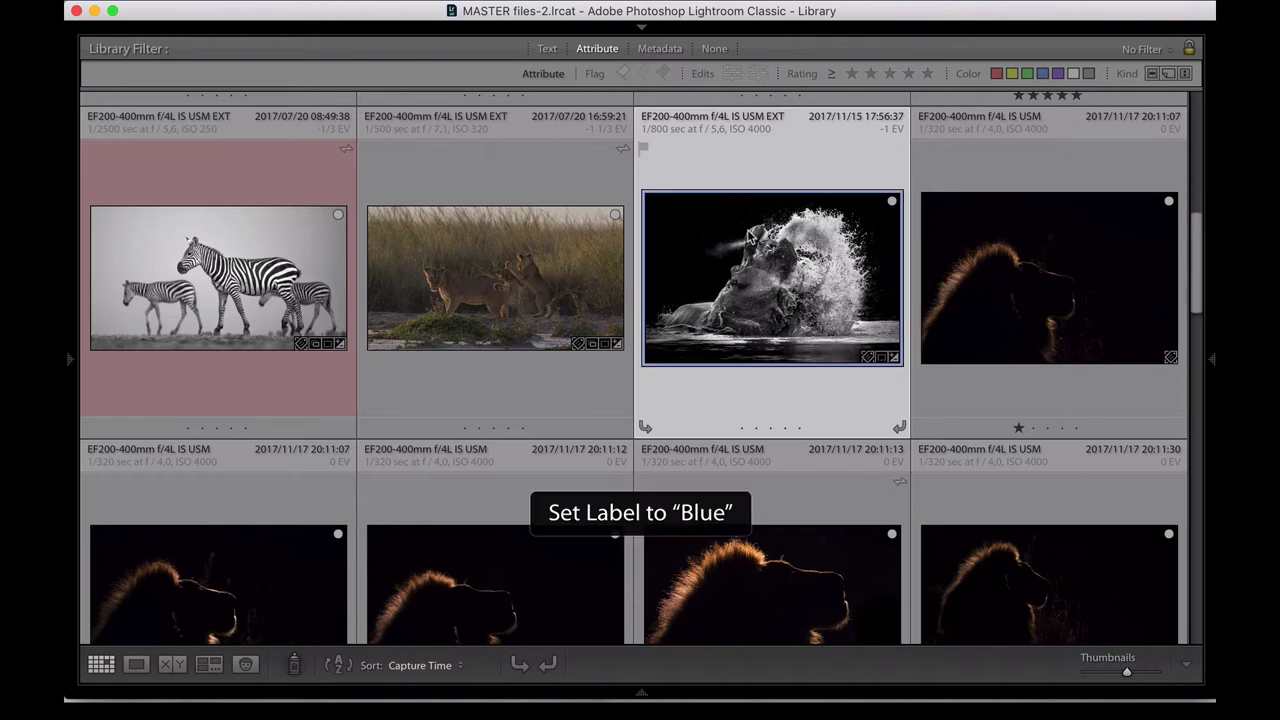
Give the leopard in the tree photo a yellow colour label.
scroll(780, 290, down, 2)
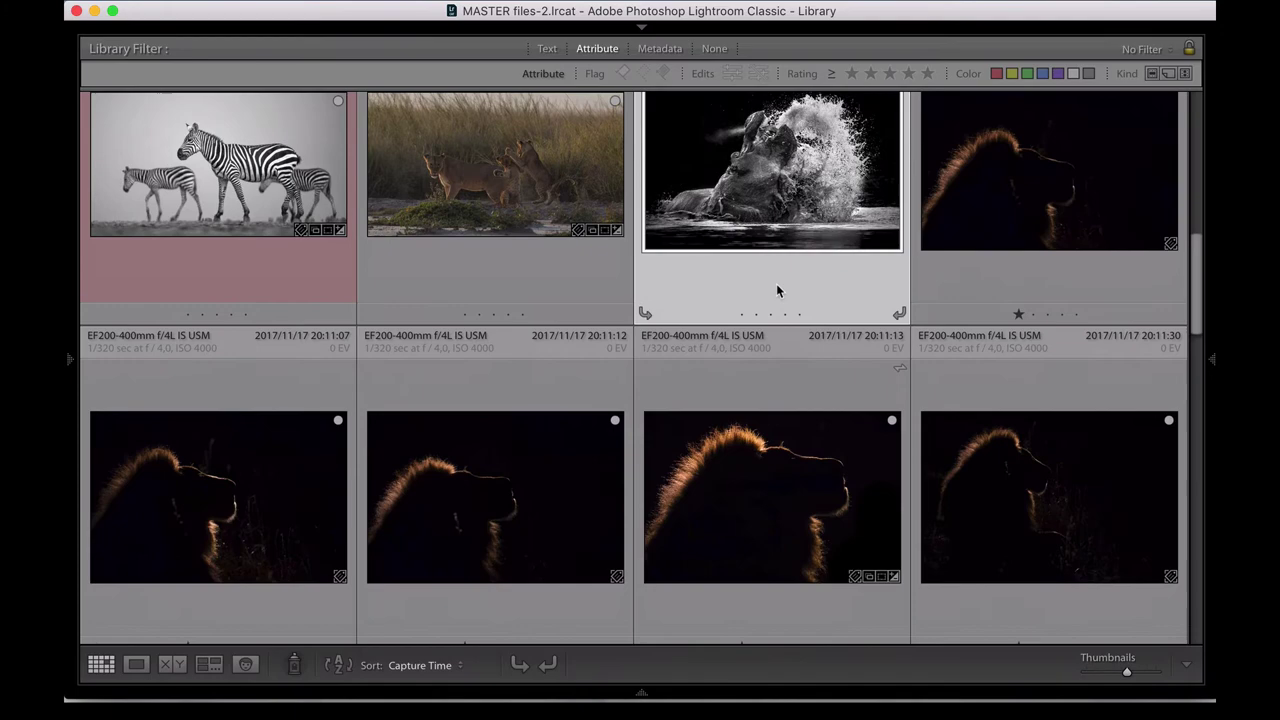
click(973, 189)
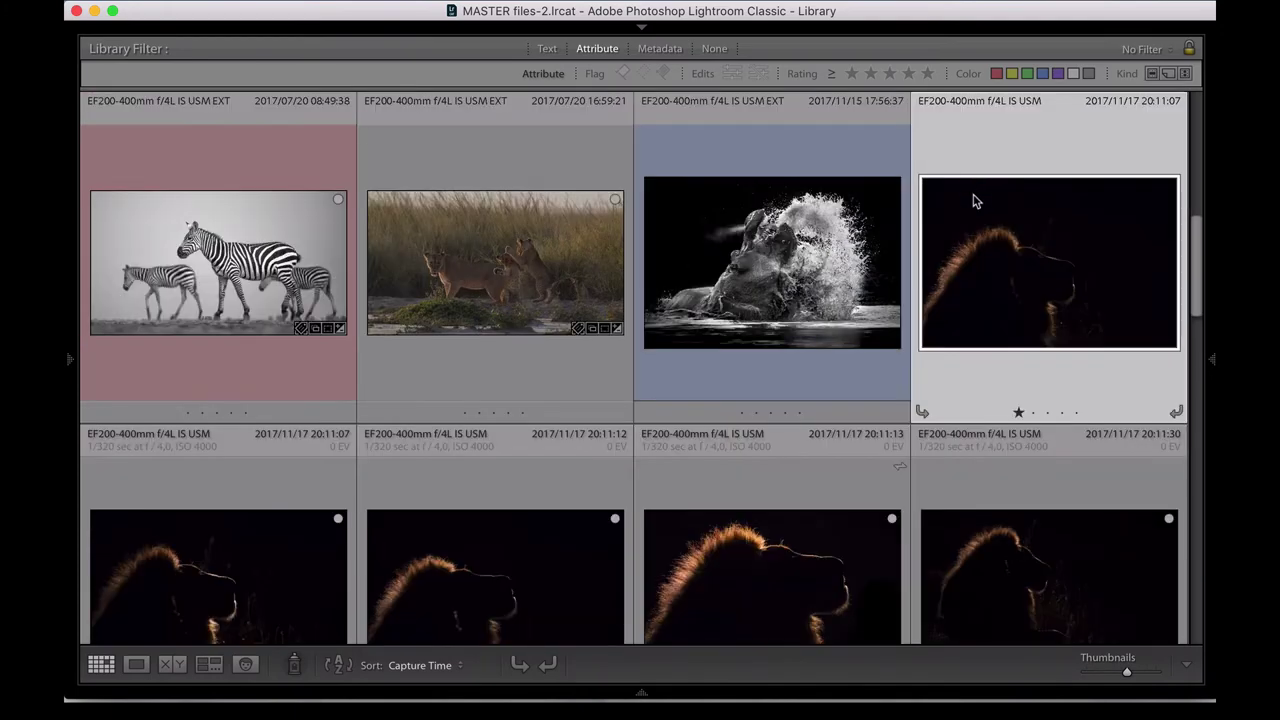
scroll(980, 234, down, 2)
scroll(790, 277, up, 1)
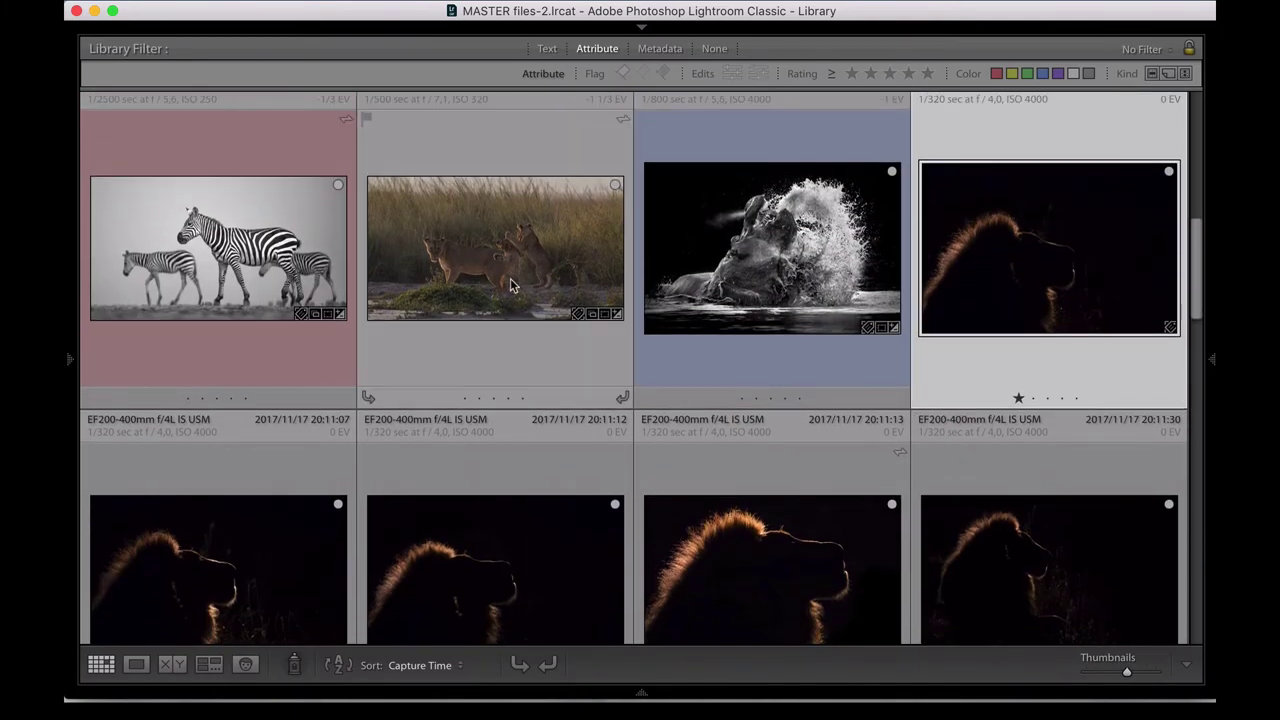
scroll(510, 280, down, 10)
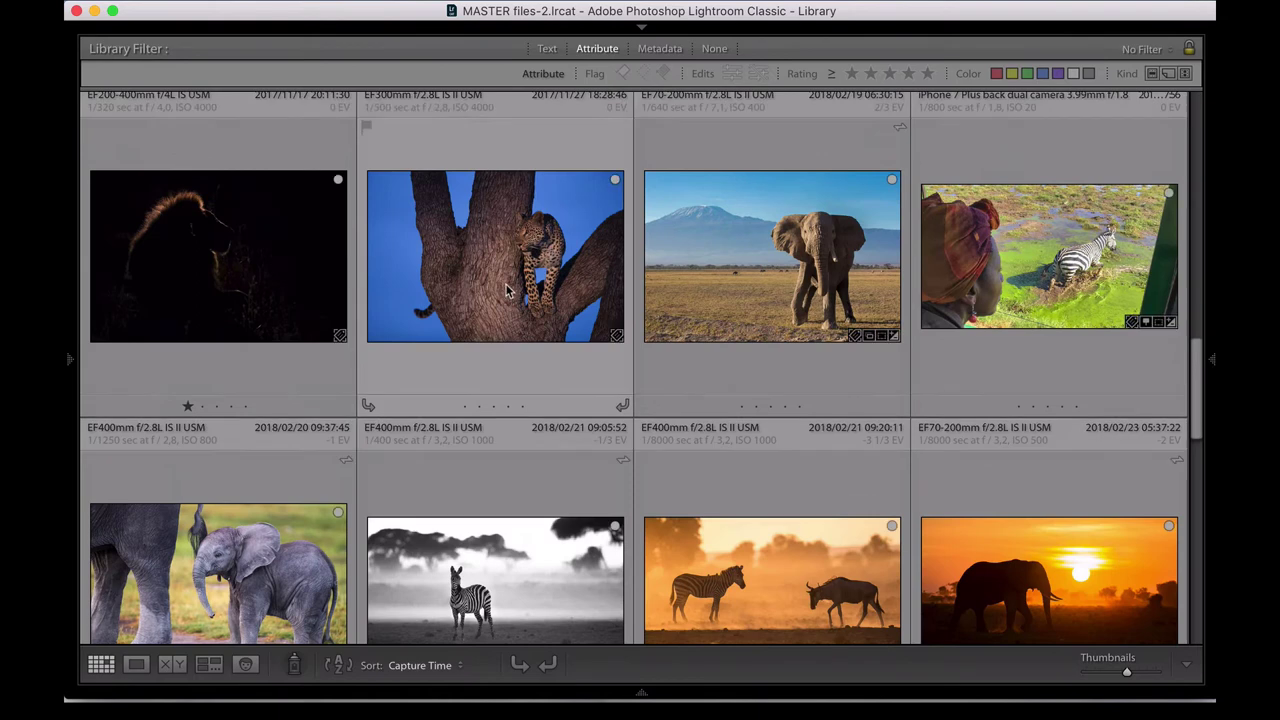
click(508, 290)
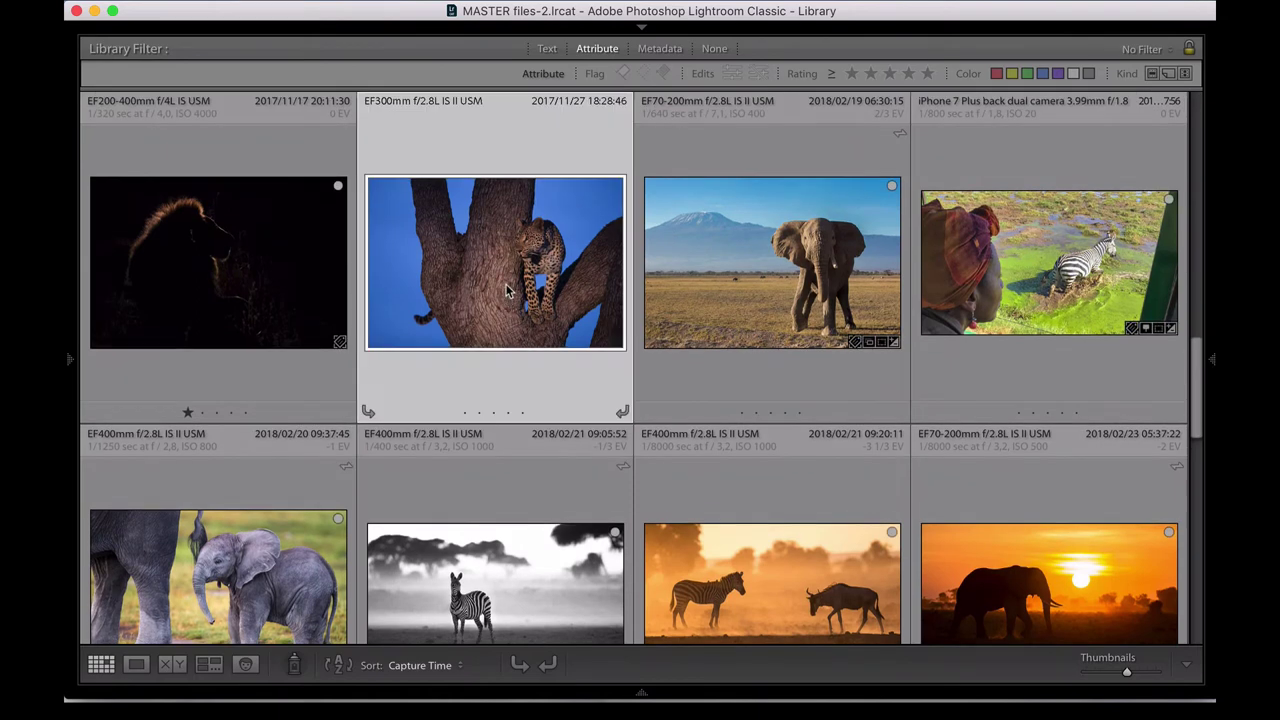
key(7)
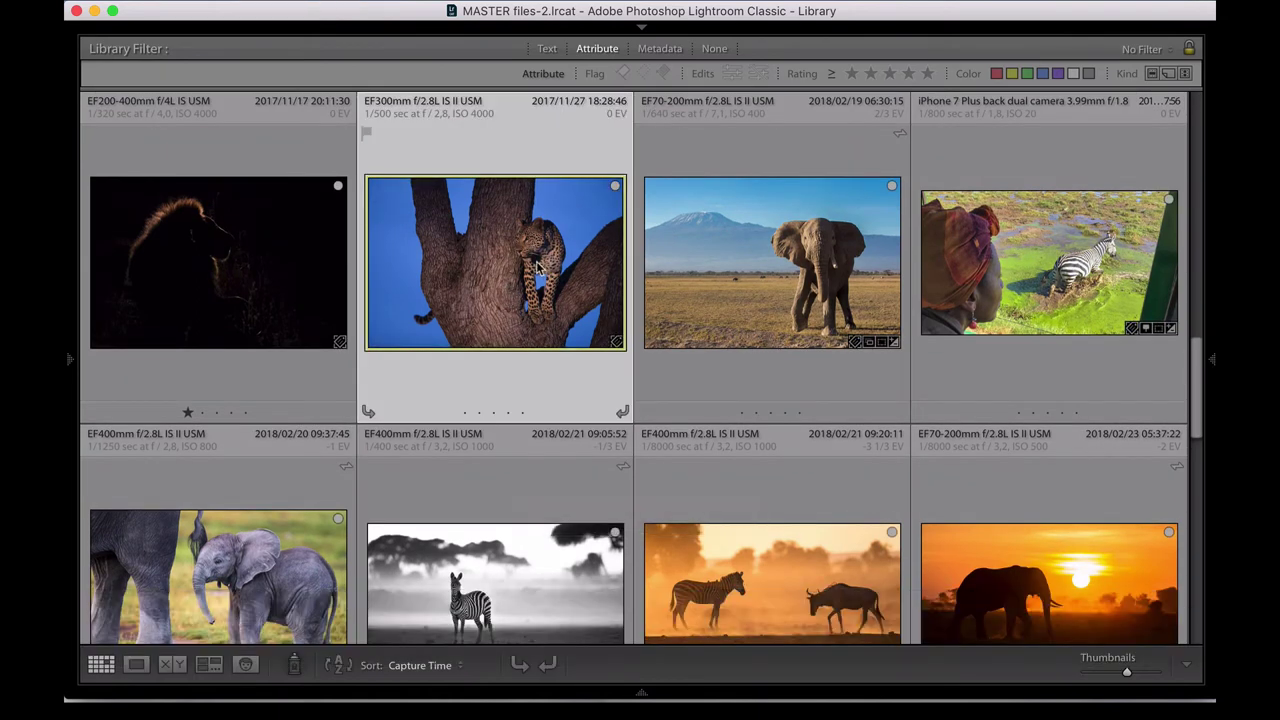
Scroll the grid back to the 2017/11/17 lion silhouette thumbnails.
scroll(538, 266, up, 2)
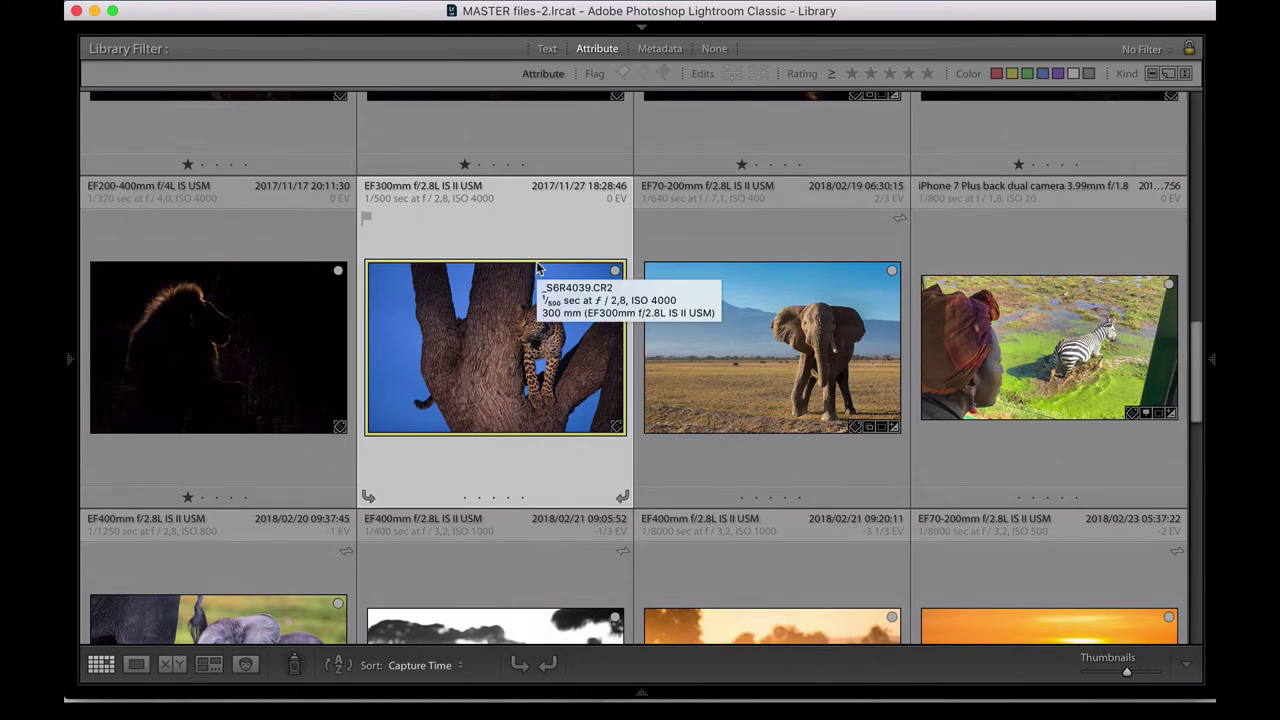
scroll(537, 268, down, 1)
scroll(537, 268, down, 4)
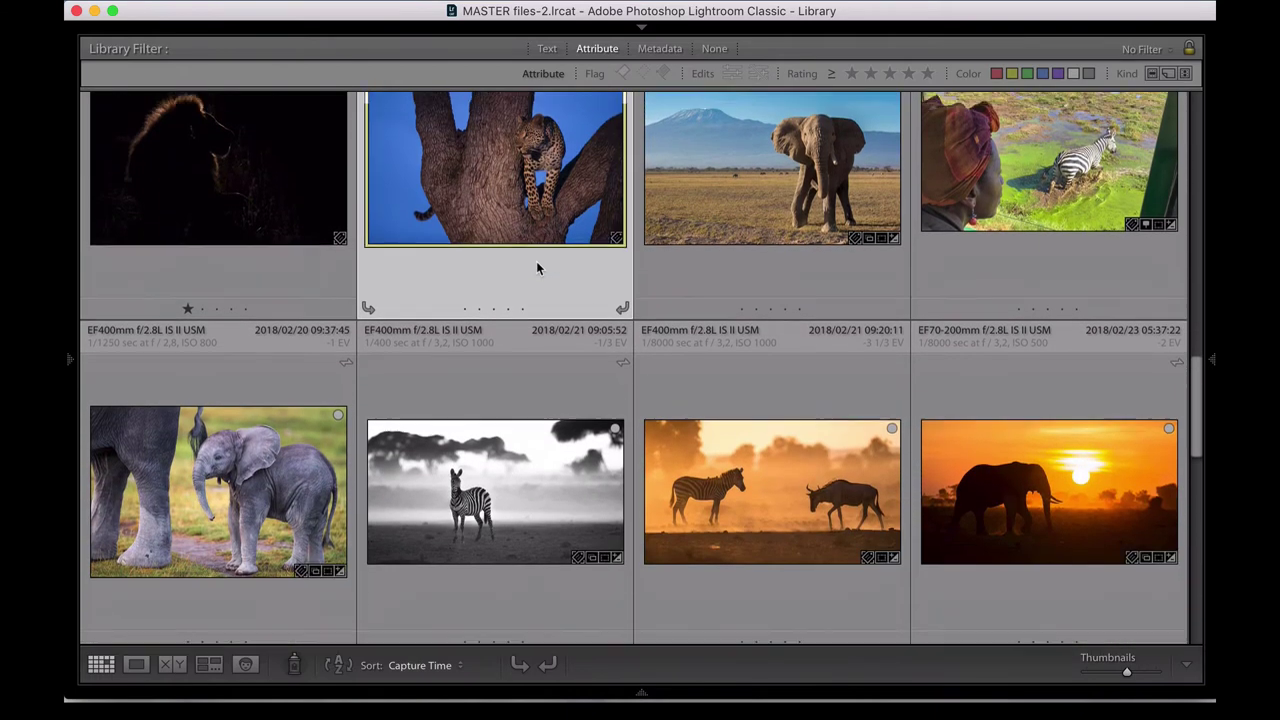
scroll(536, 267, up, 1)
scroll(536, 268, down, 1)
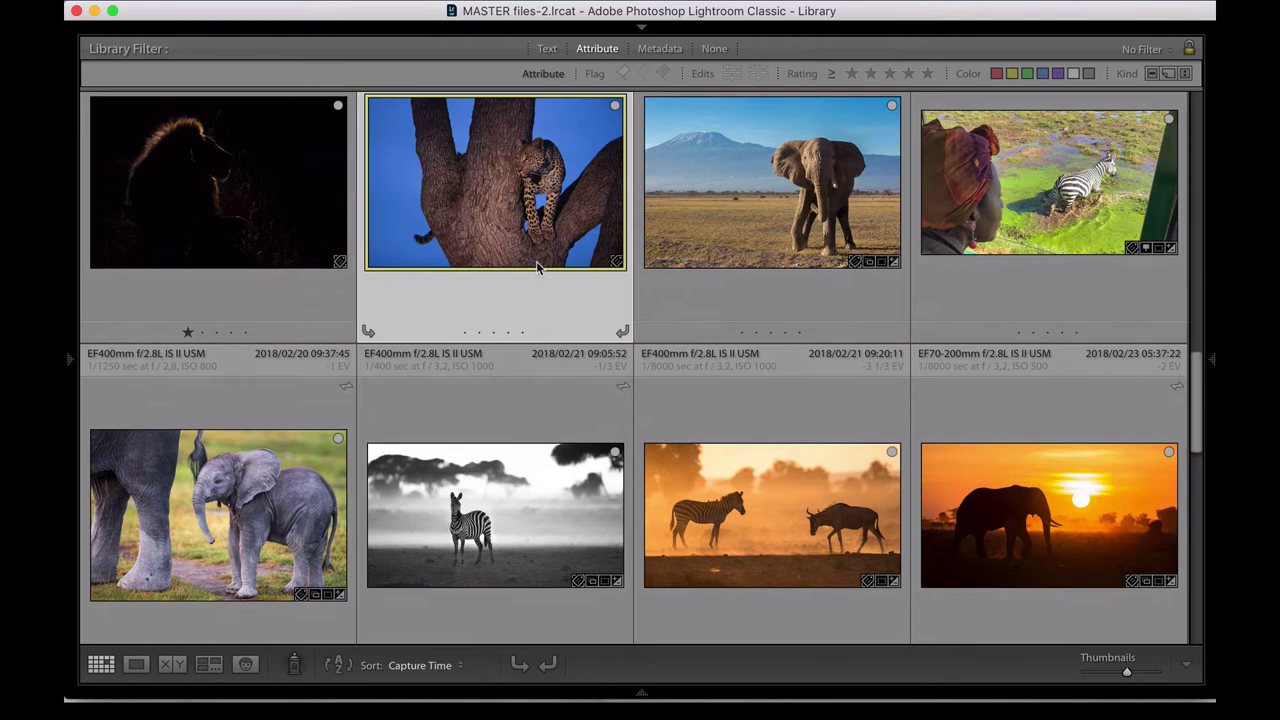
scroll(536, 268, down, 3)
scroll(536, 267, up, 15)
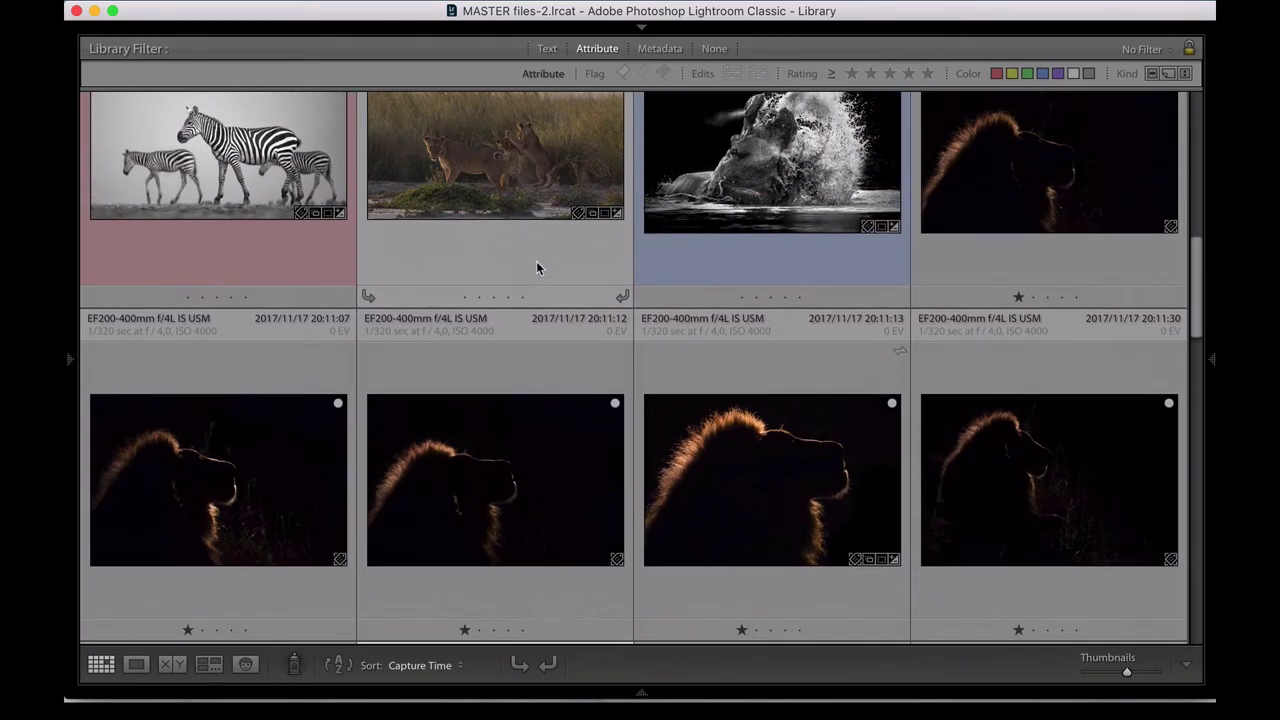
Shift-select the run of six lion silhouette photos and compare them side by side in Survey view.
click(977, 150)
scroll(978, 153, down, 6)
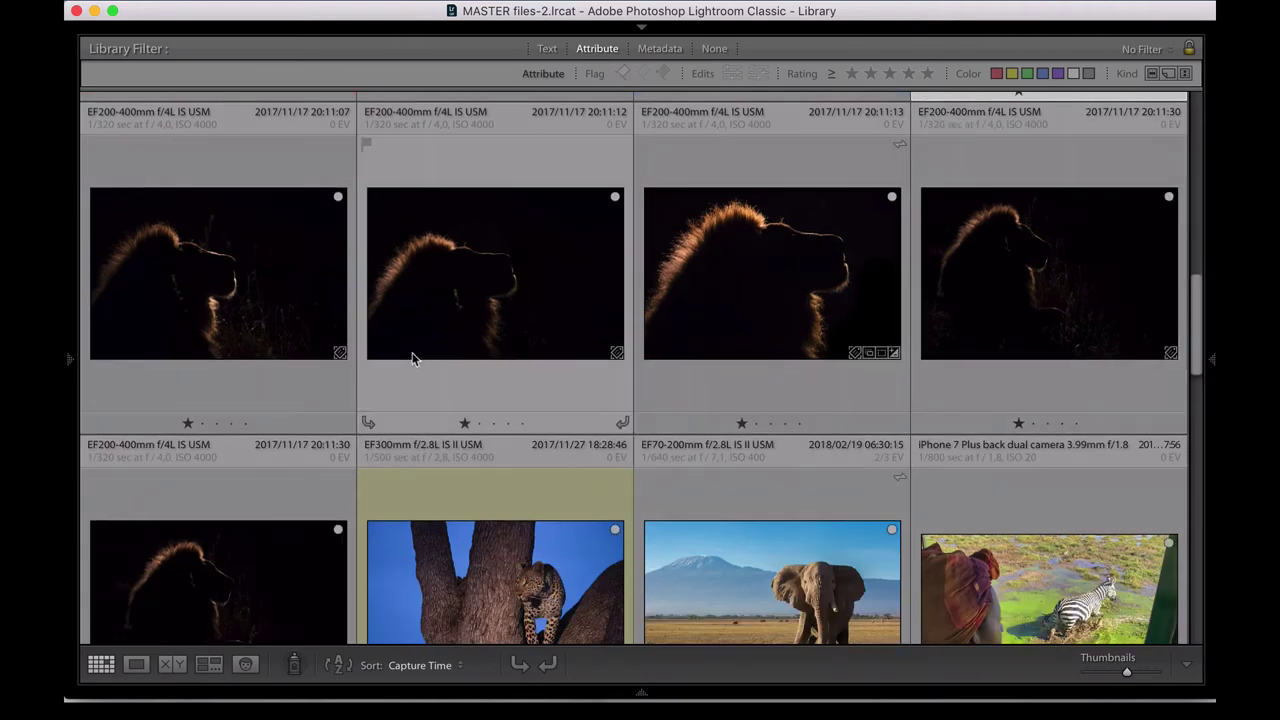
scroll(543, 278, up, 5)
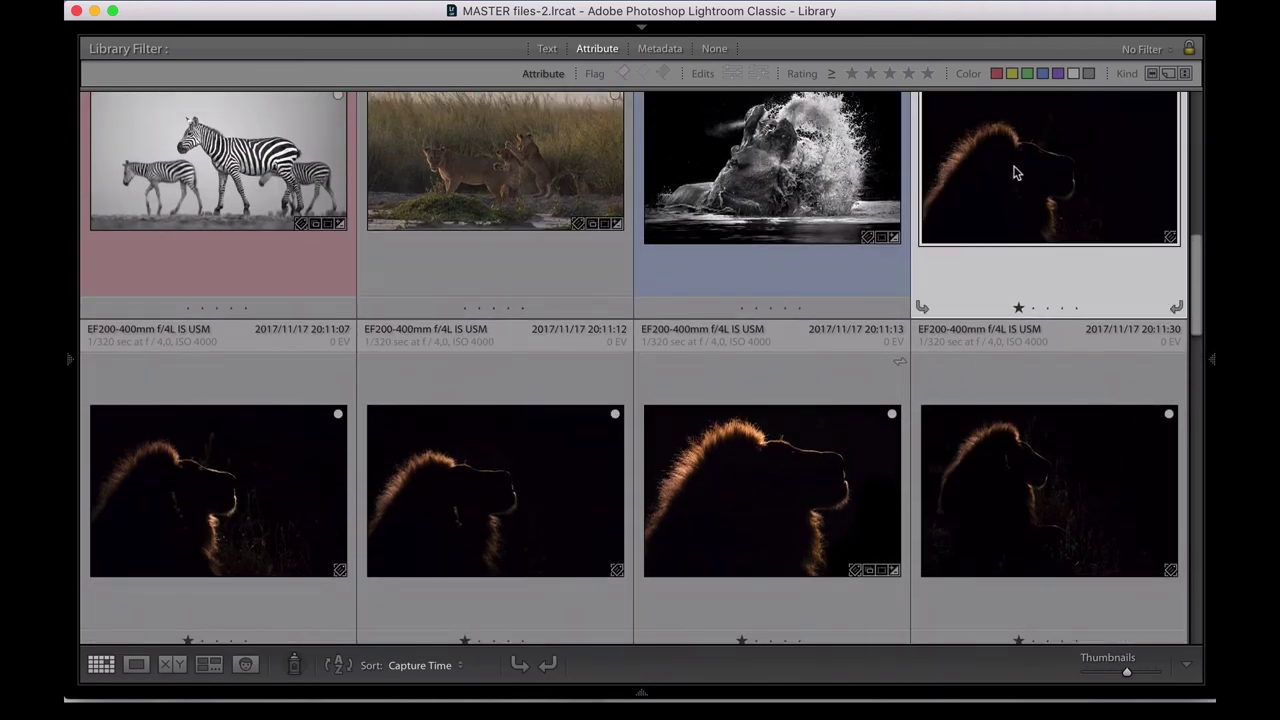
click(1024, 198)
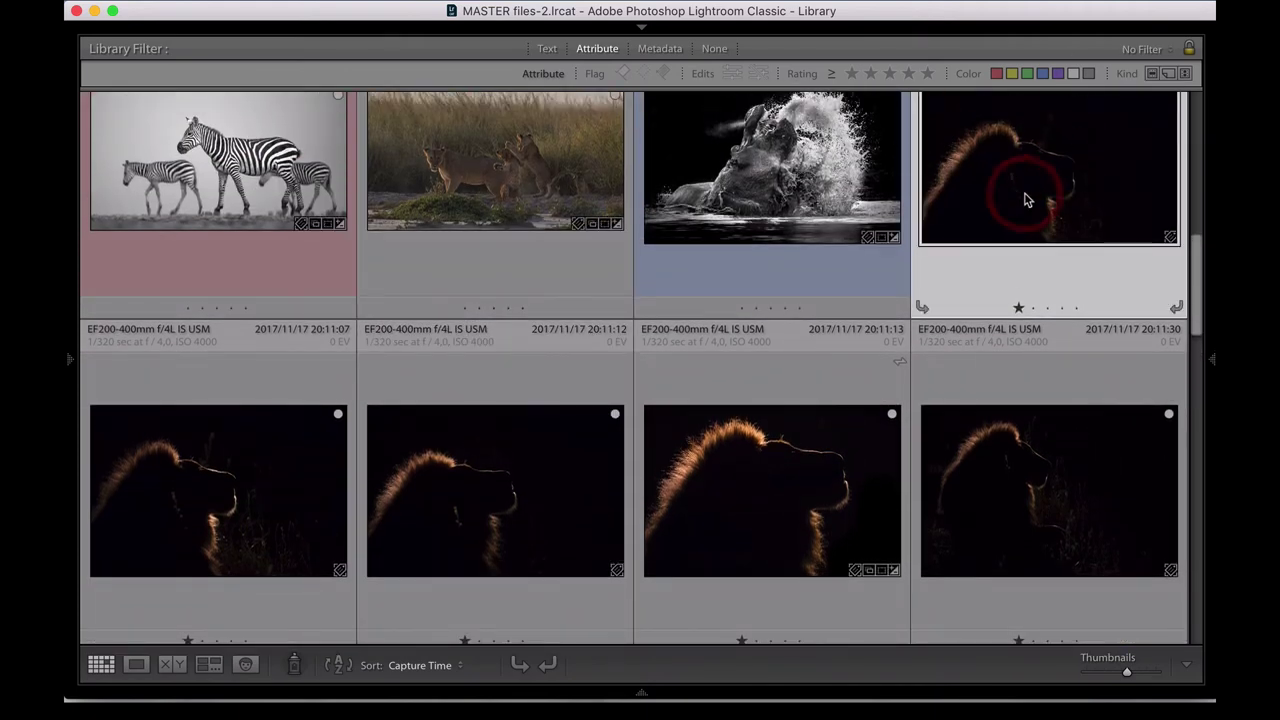
scroll(1024, 198, down, 4)
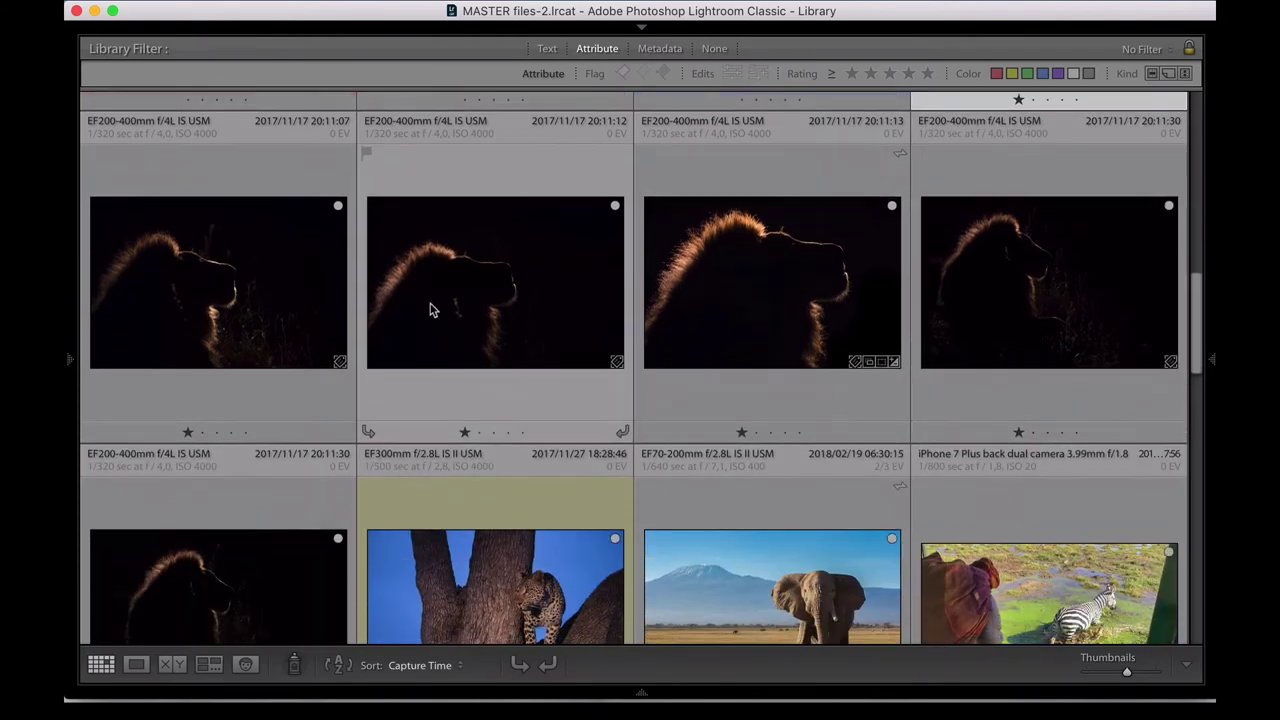
scroll(430, 302, down, 4)
scroll(431, 308, up, 1)
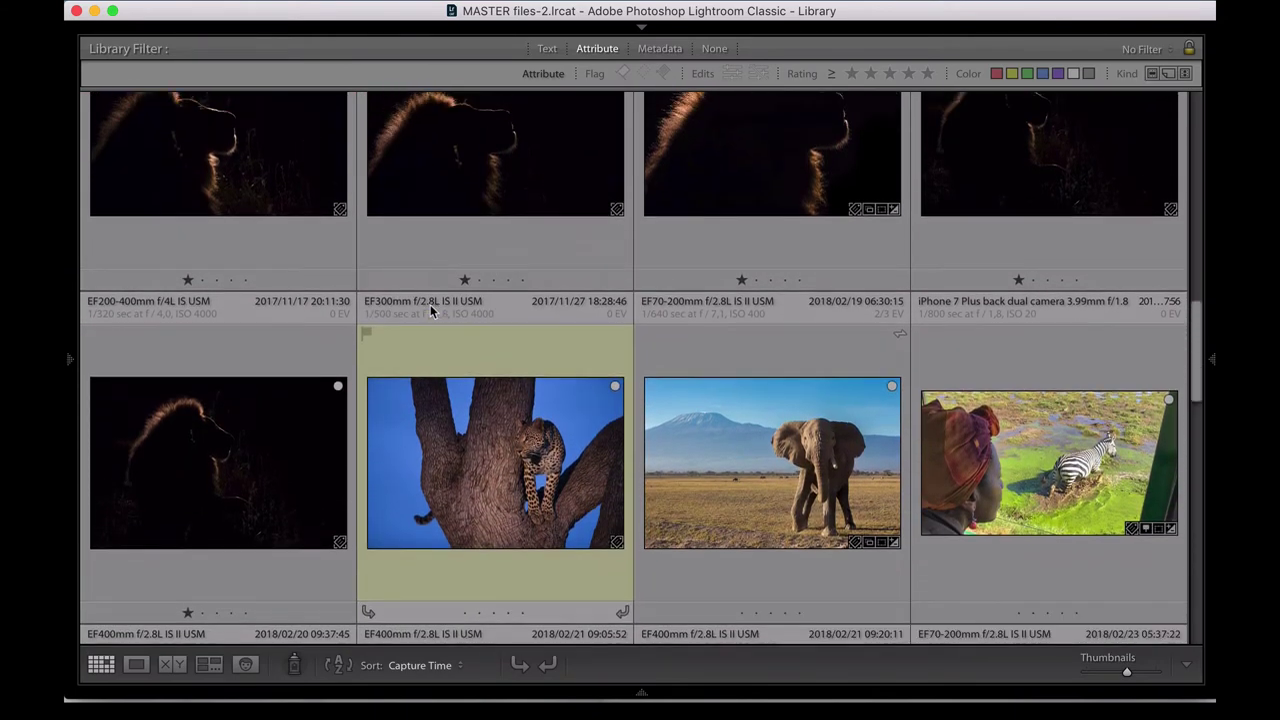
key(shift)
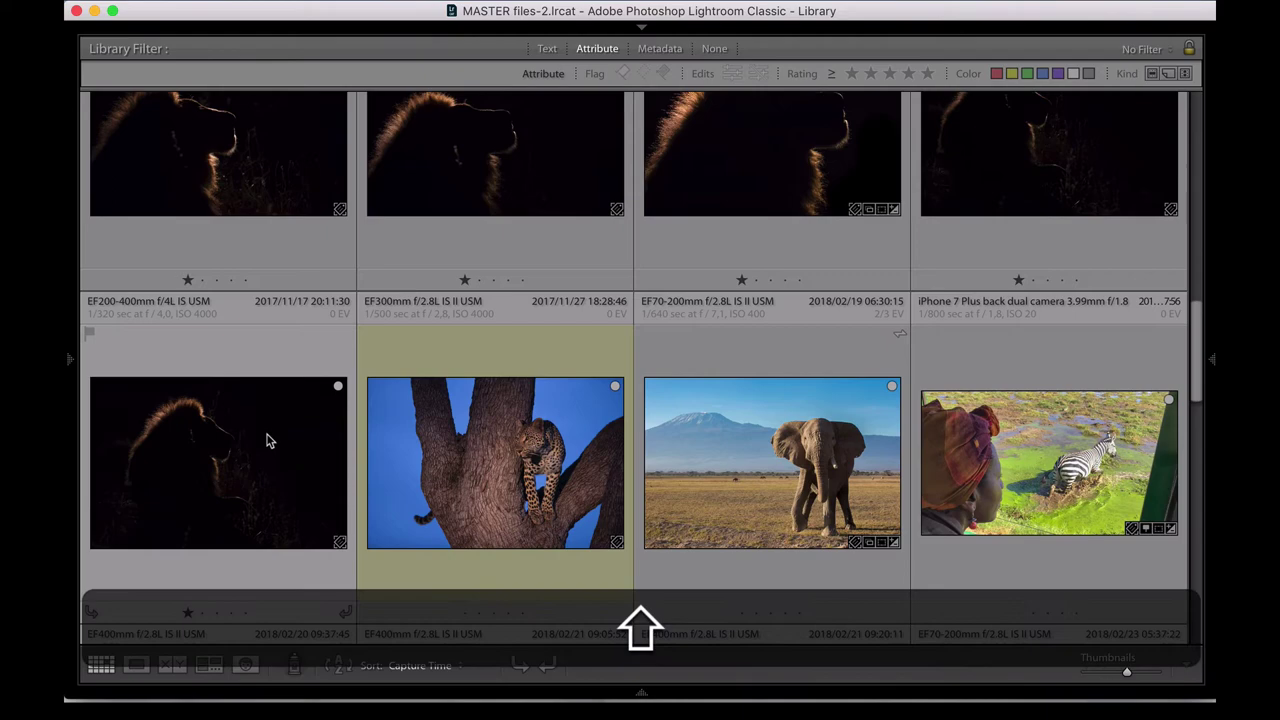
shift+click(267, 441)
scroll(267, 441, up, 3)
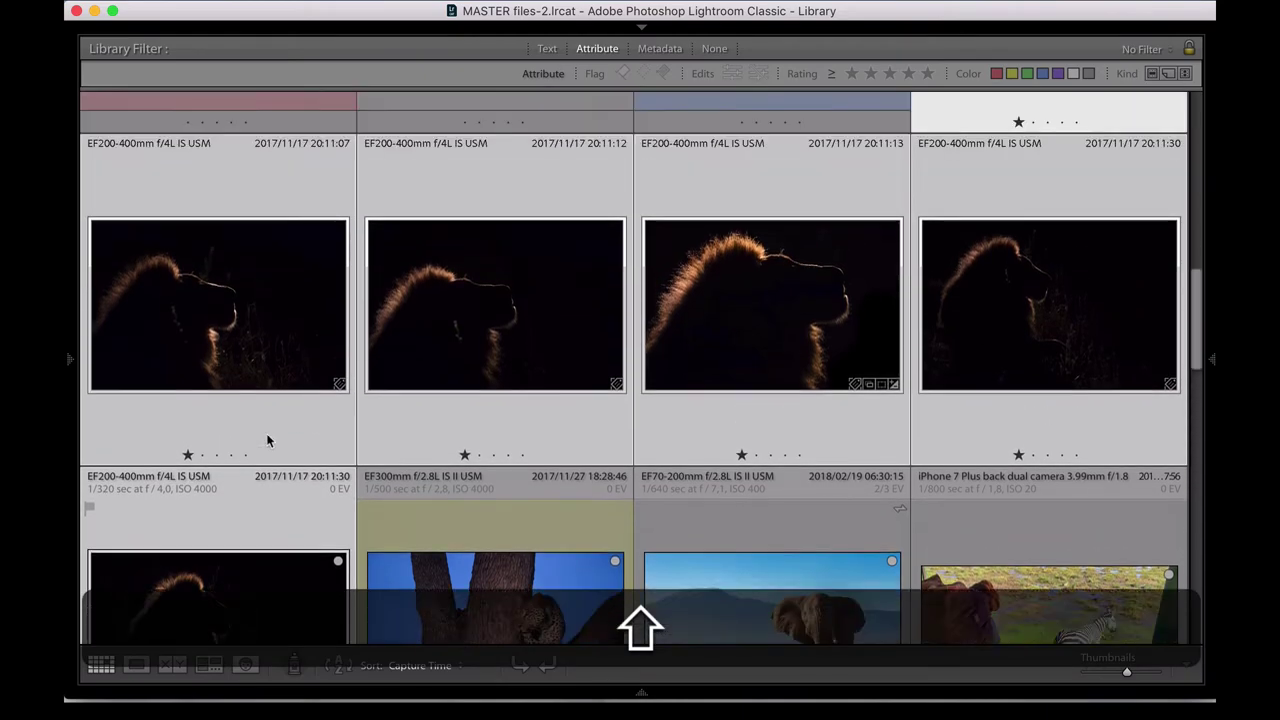
scroll(677, 466, down, 4)
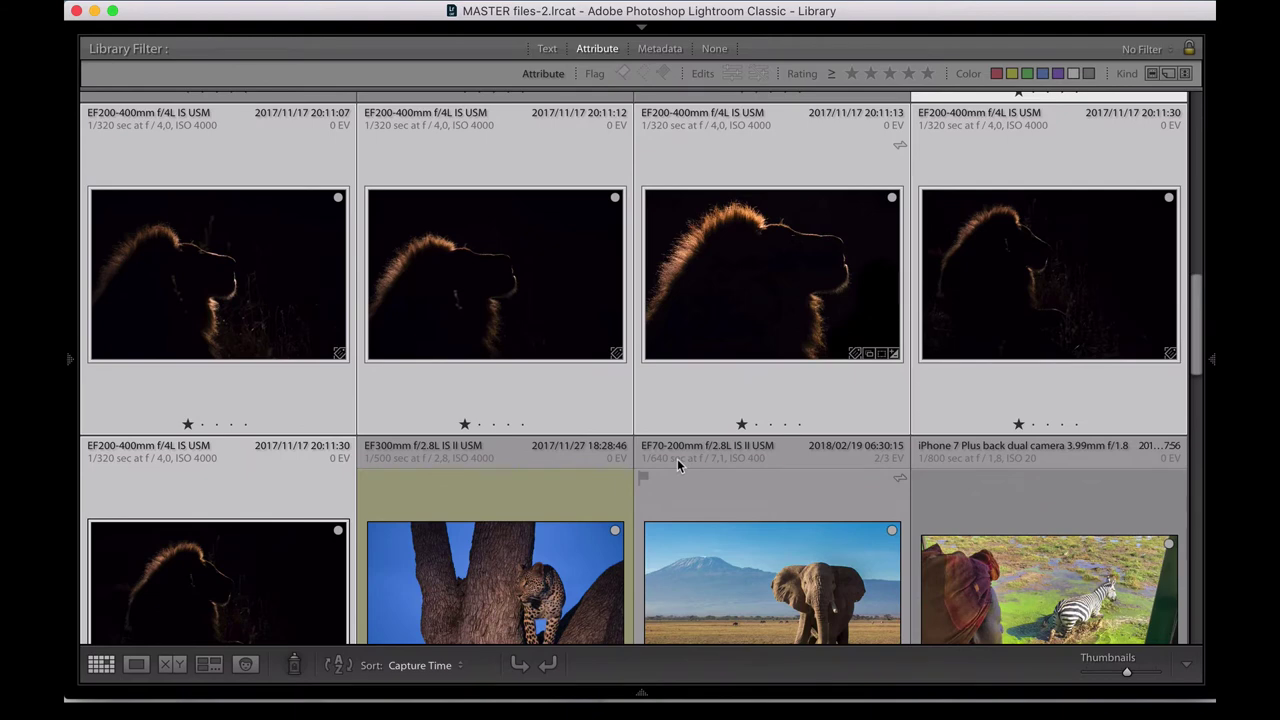
key(n)
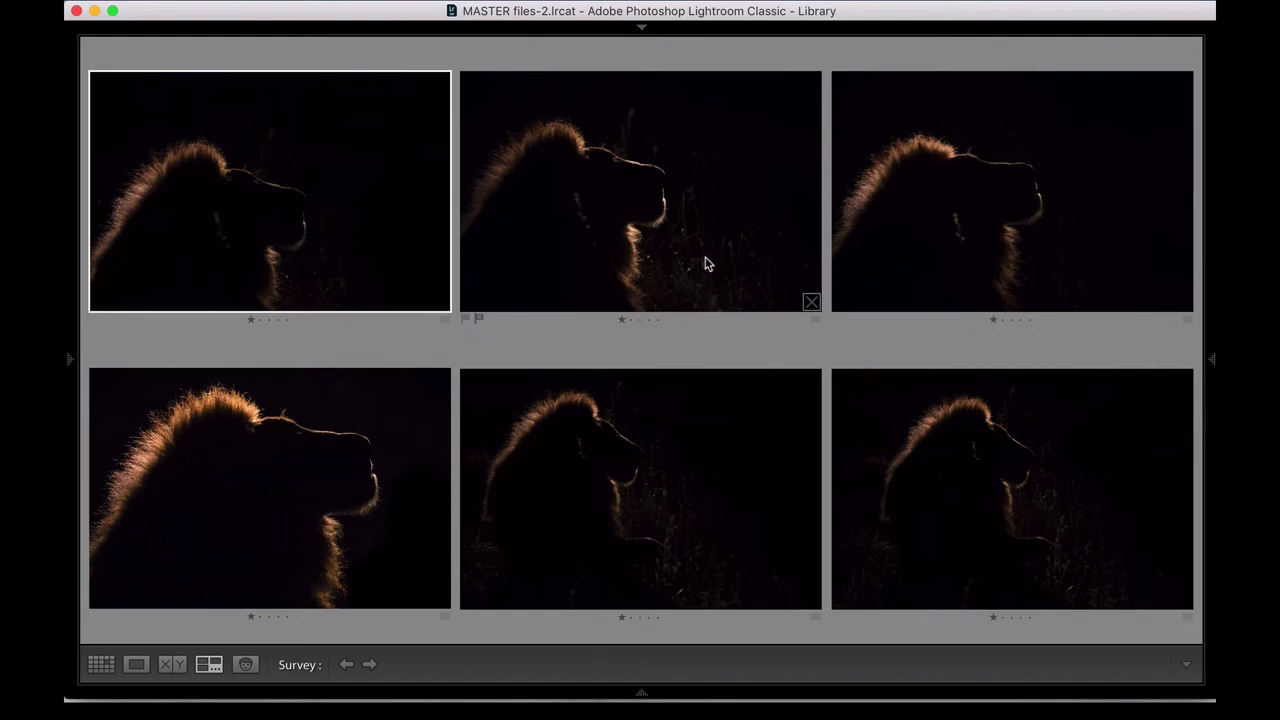
Drop the top-middle, top-left and bottom-right lion photos from Survey, then return to Grid view.
click(811, 302)
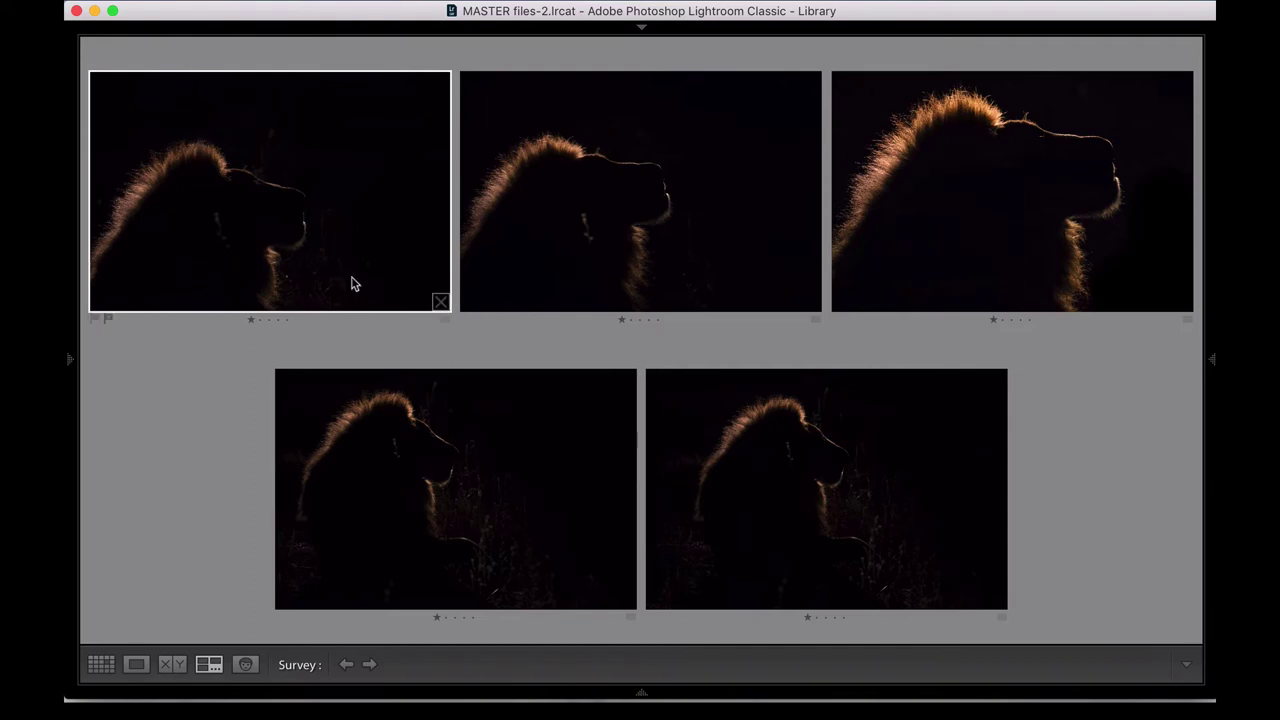
click(441, 301)
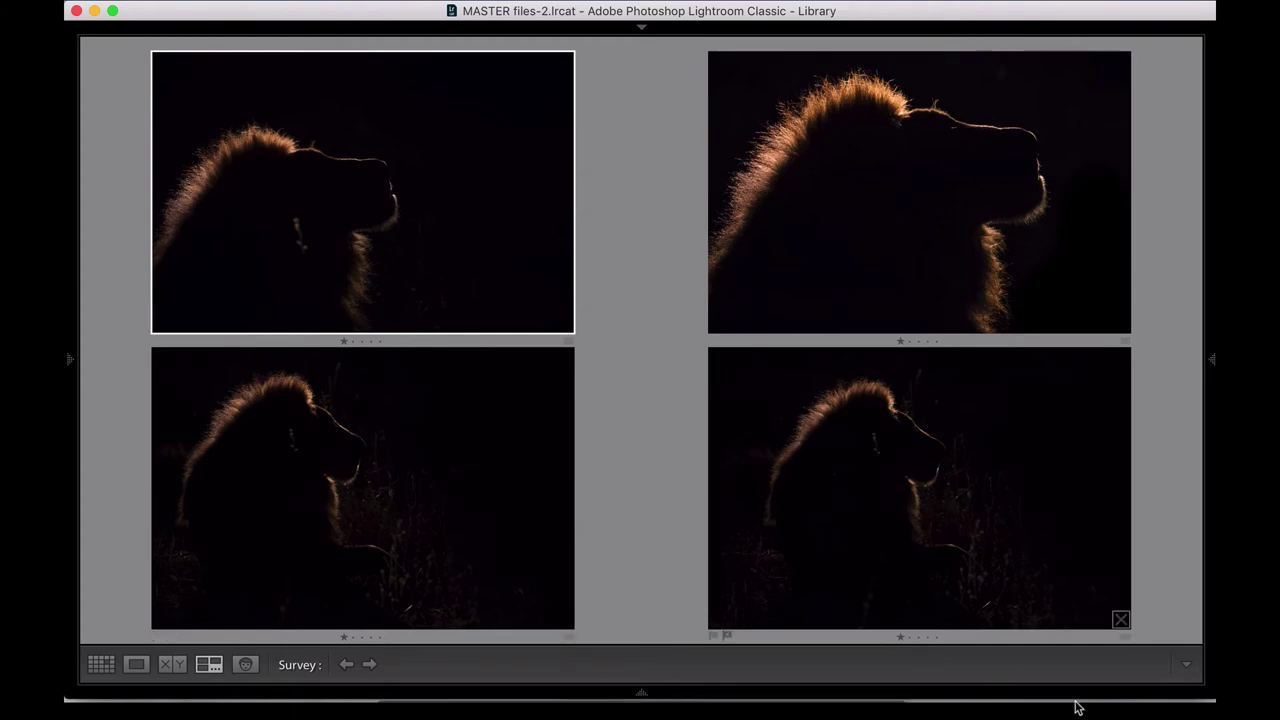
click(1120, 620)
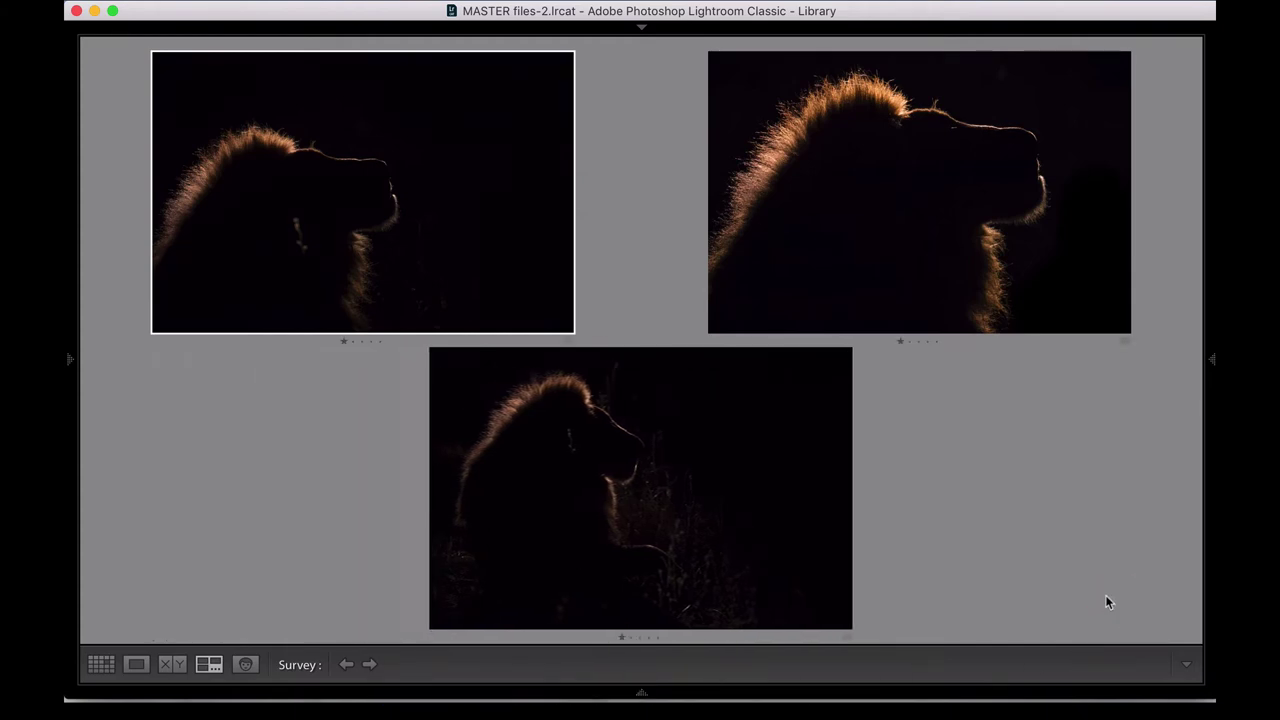
key(n)
key(n)
key(g)
scroll(600, 253, up, 3)
scroll(600, 253, down, 3)
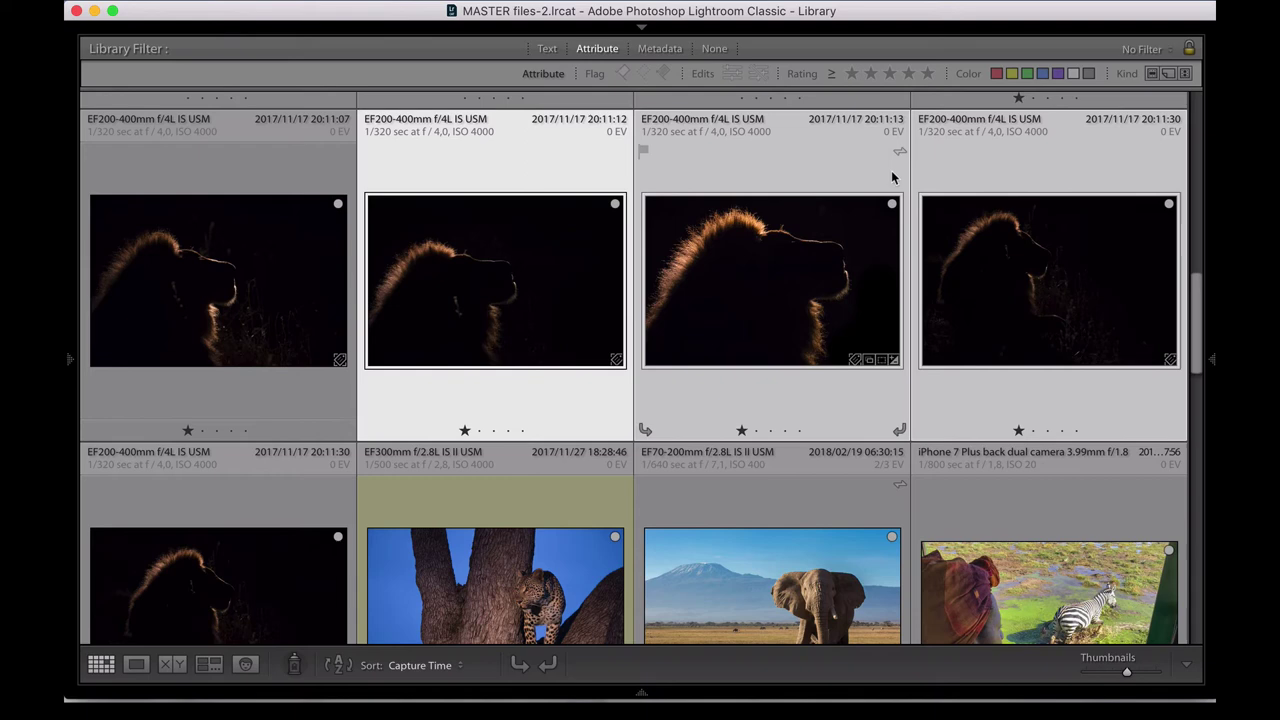
scroll(436, 317, up, 1)
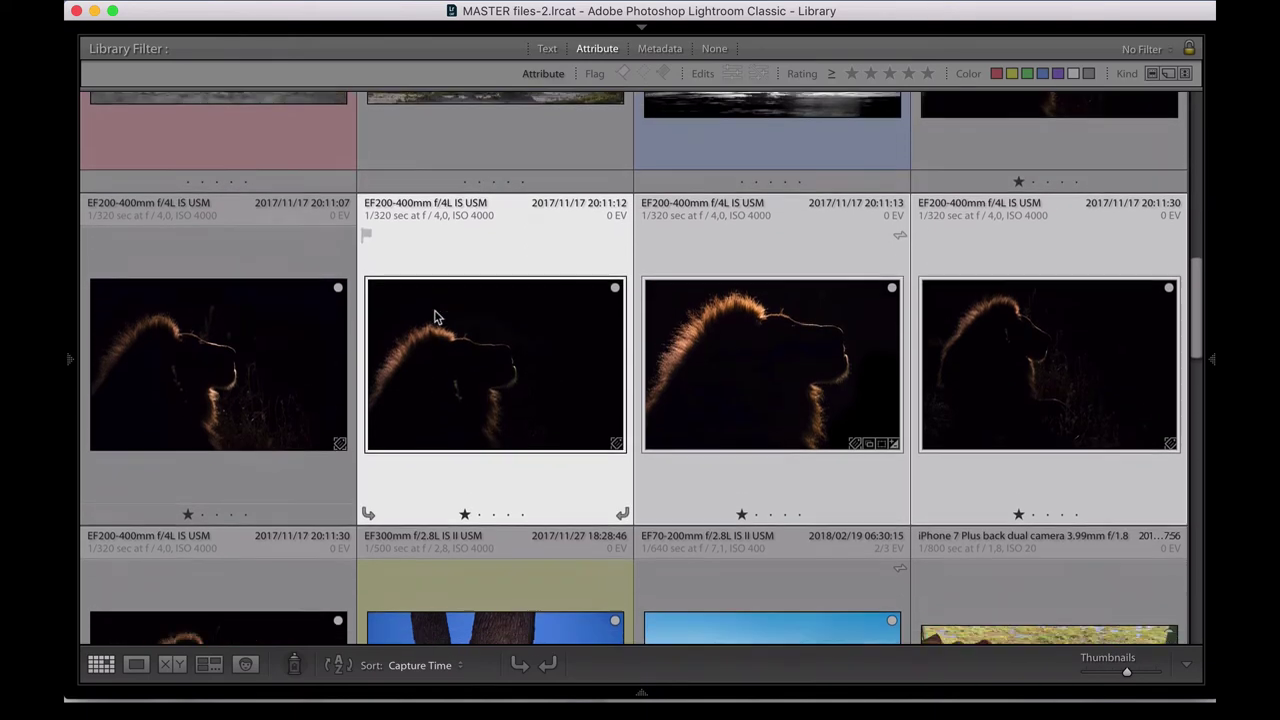
scroll(434, 320, down, 1)
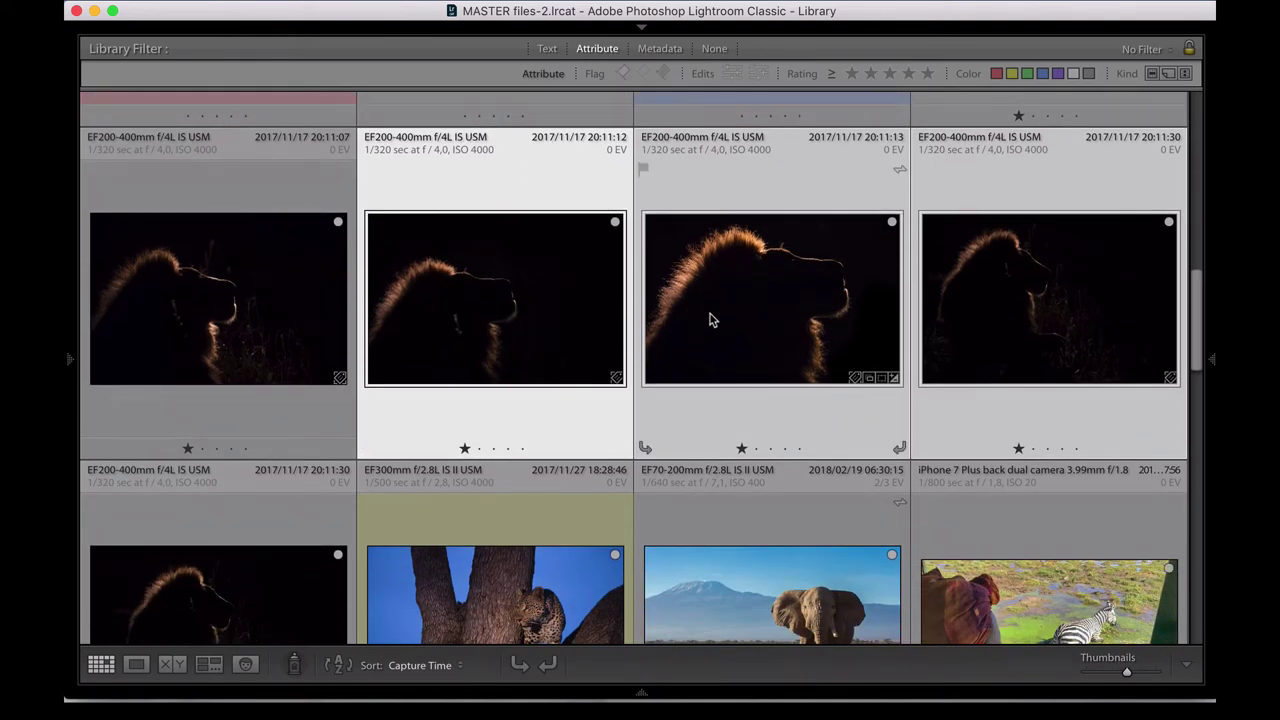
scroll(711, 317, up, 2)
scroll(1000, 128, down, 2)
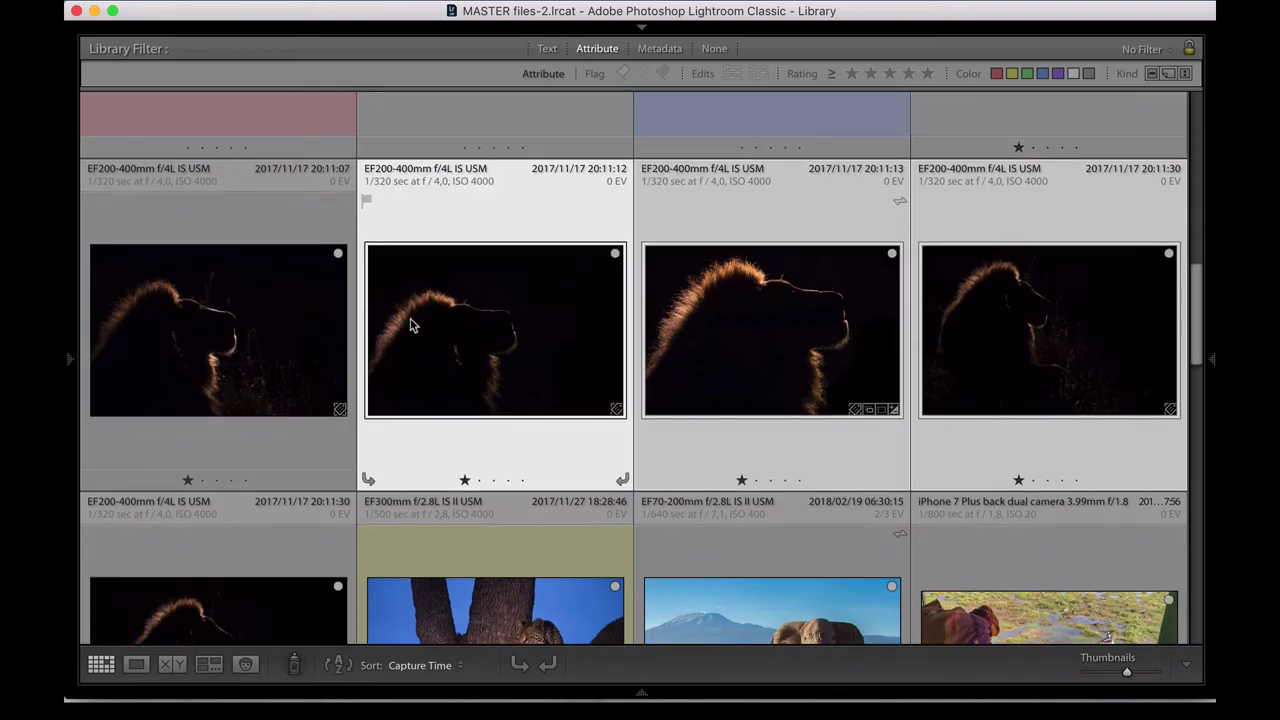
scroll(243, 257, down, 2)
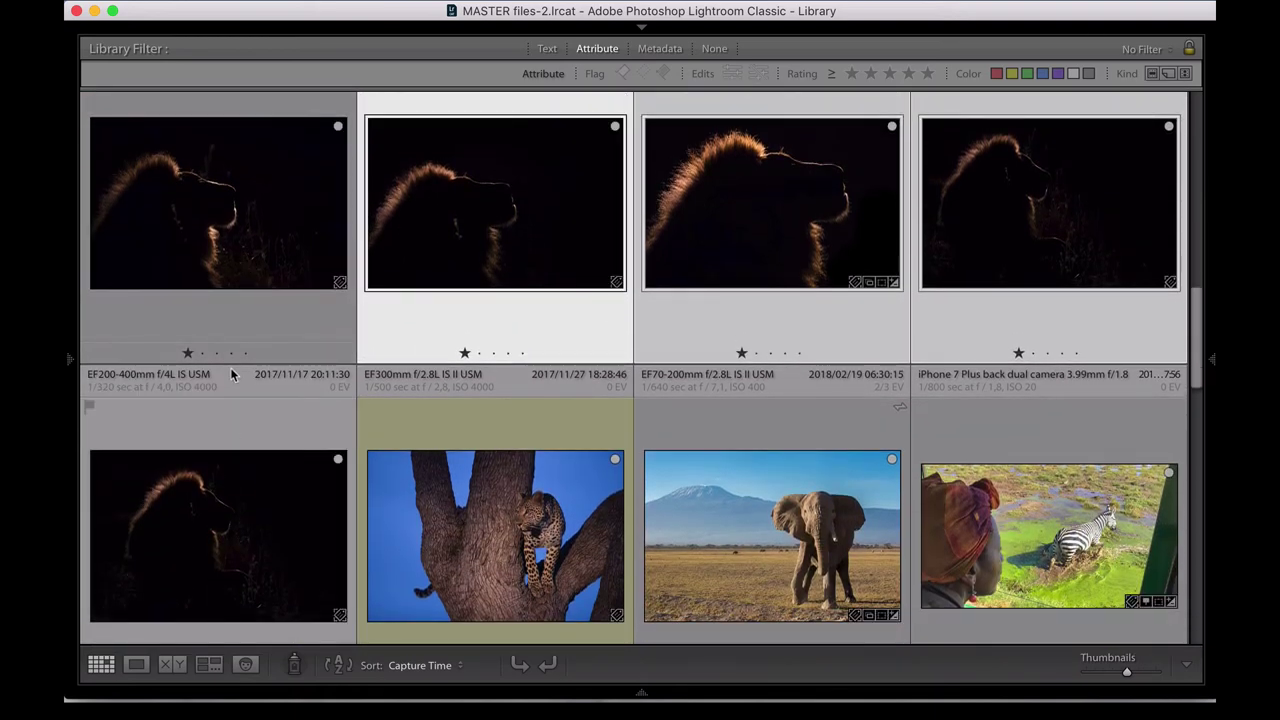
scroll(440, 421, down, 5)
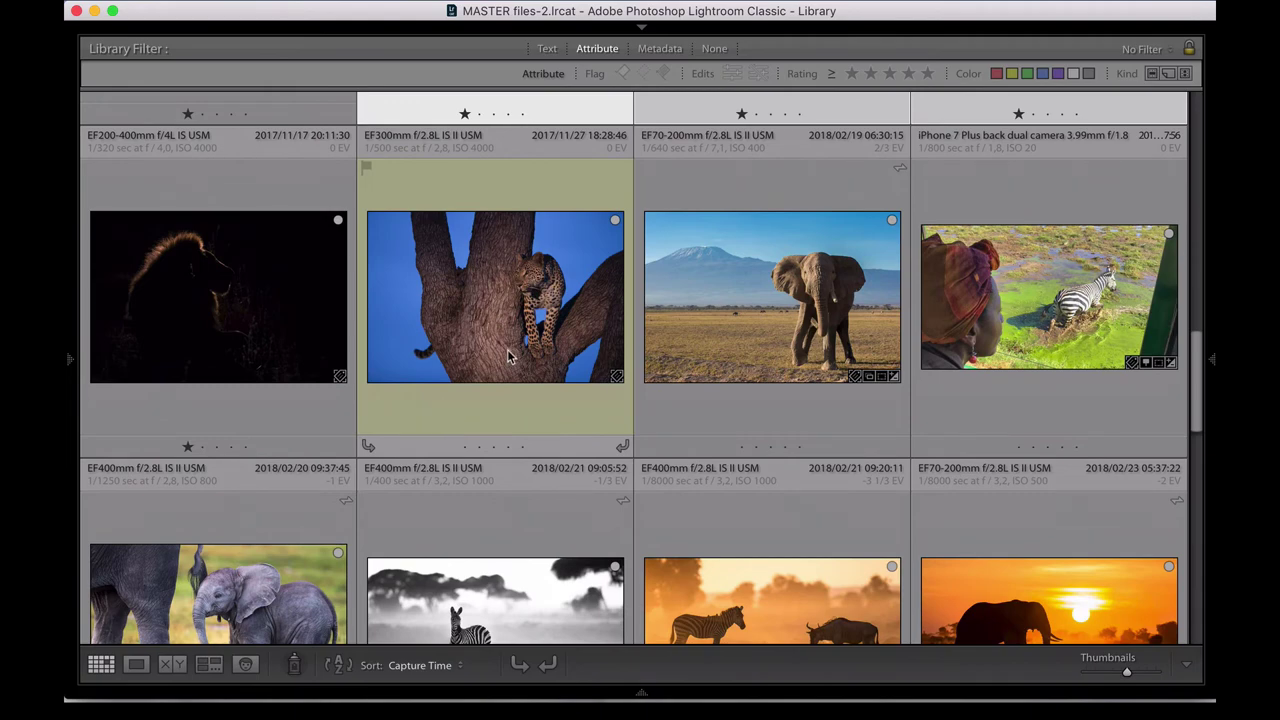
scroll(505, 330, up, 6)
click(241, 157)
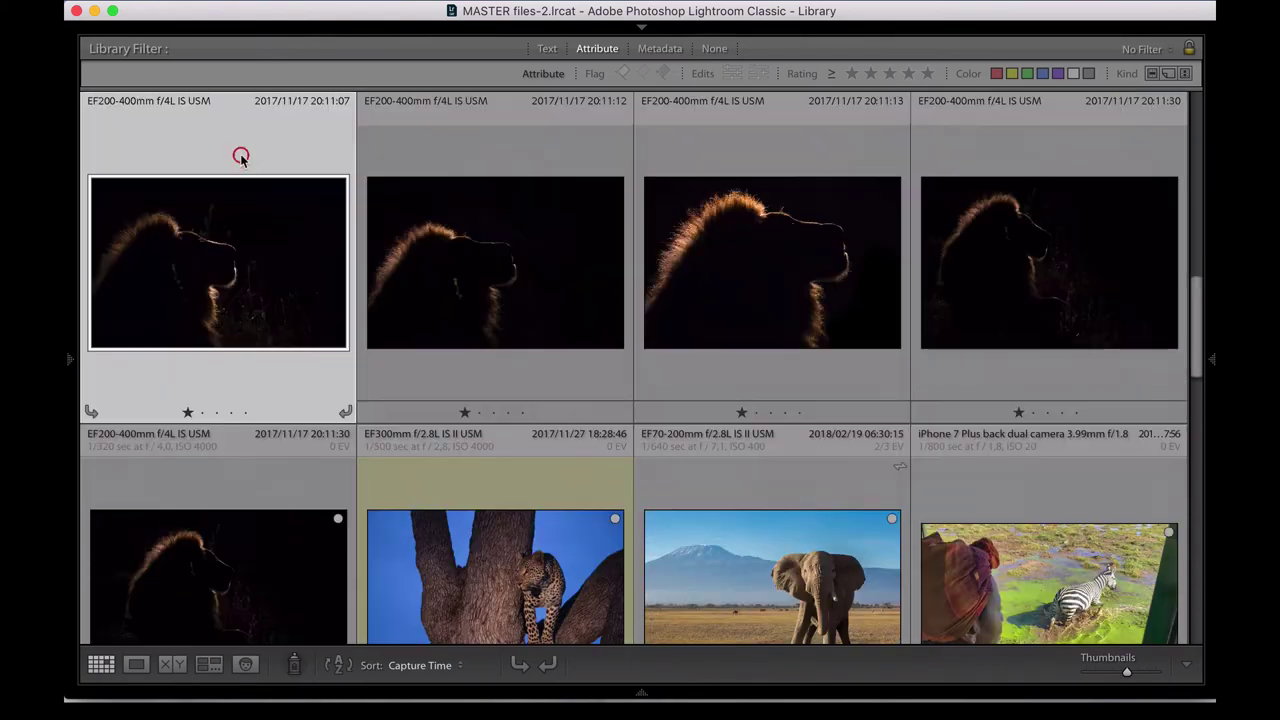
click(736, 230)
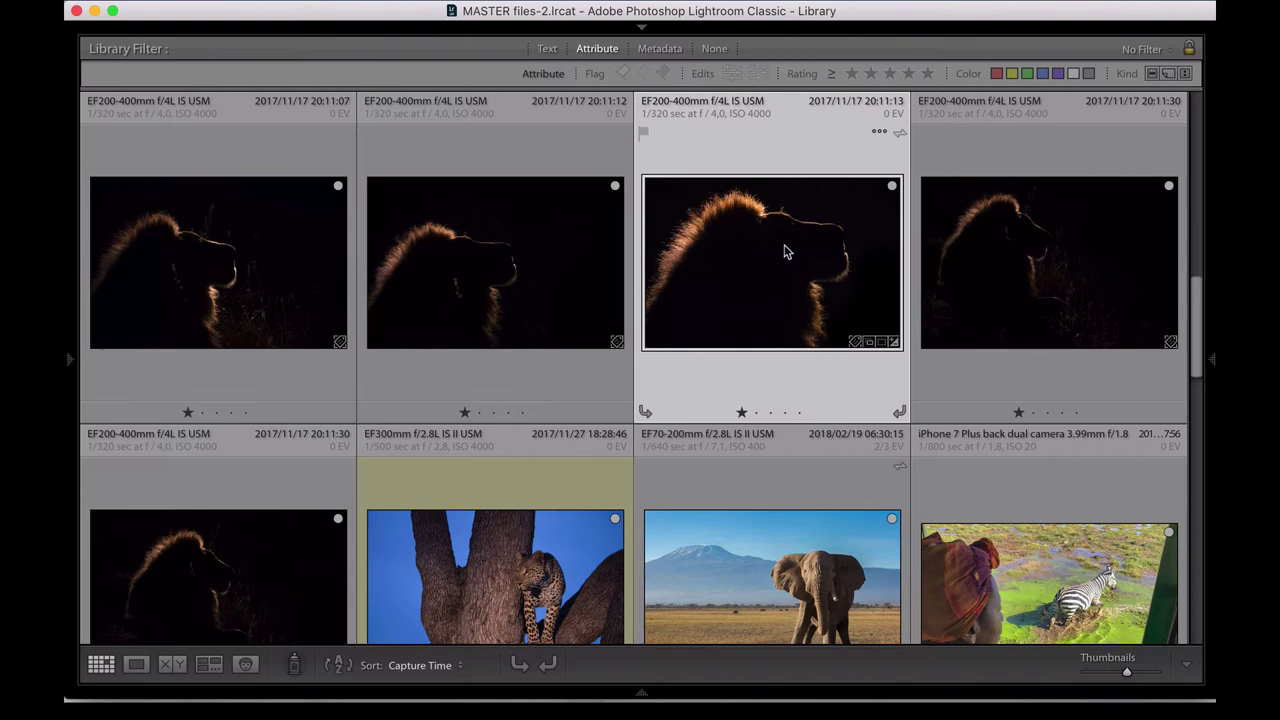
shift+click(1034, 245)
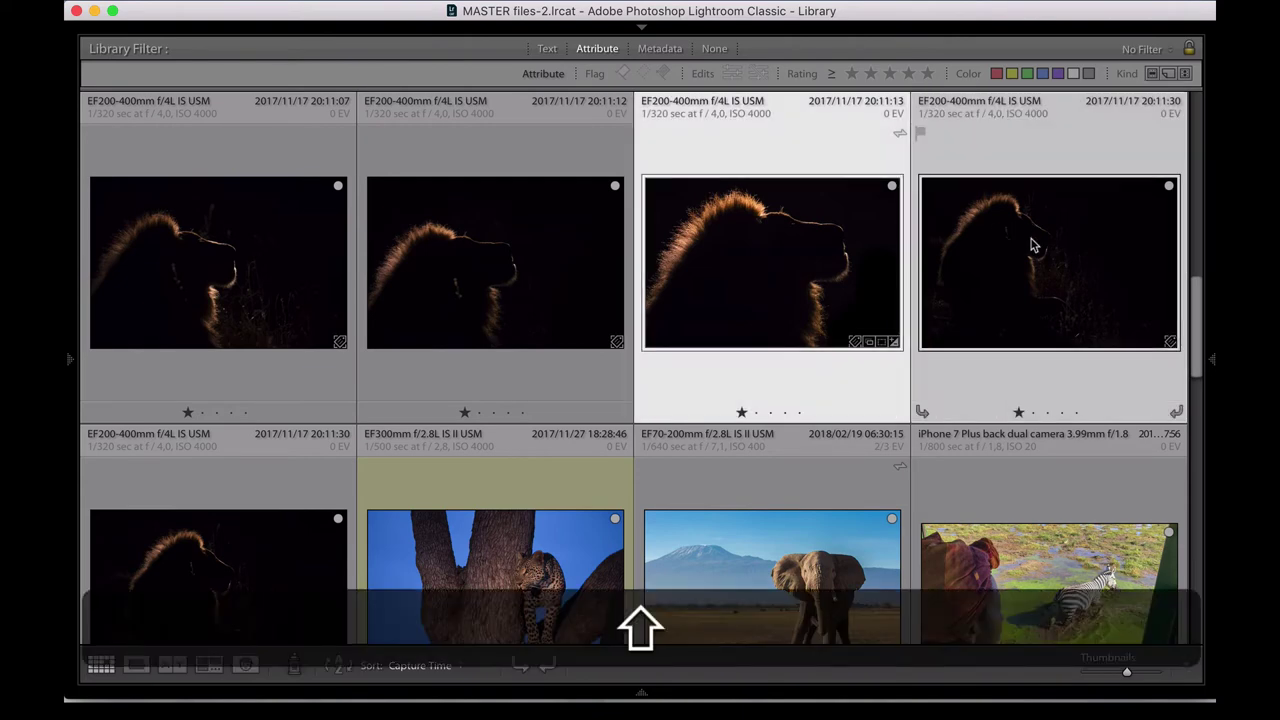
key(c)
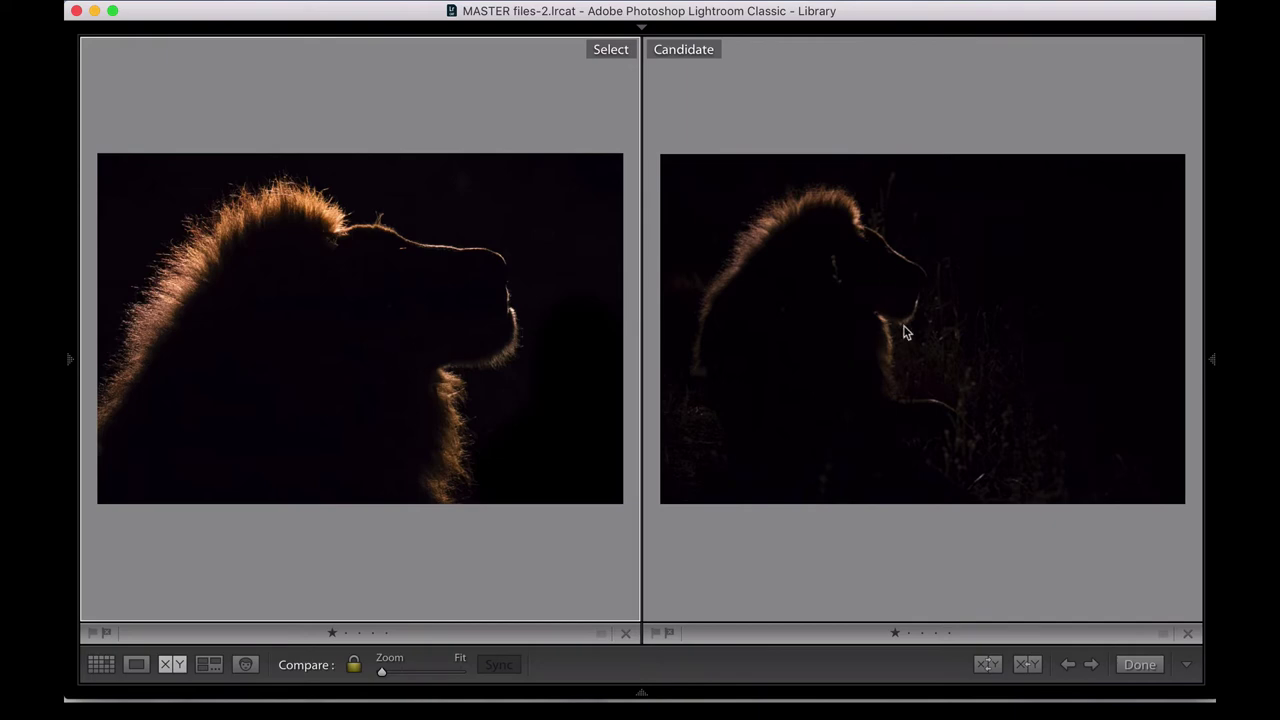
click(1191, 633)
Find the three-elephants-under-blue-sky photo in the grid and open it in Develop.
key(g)
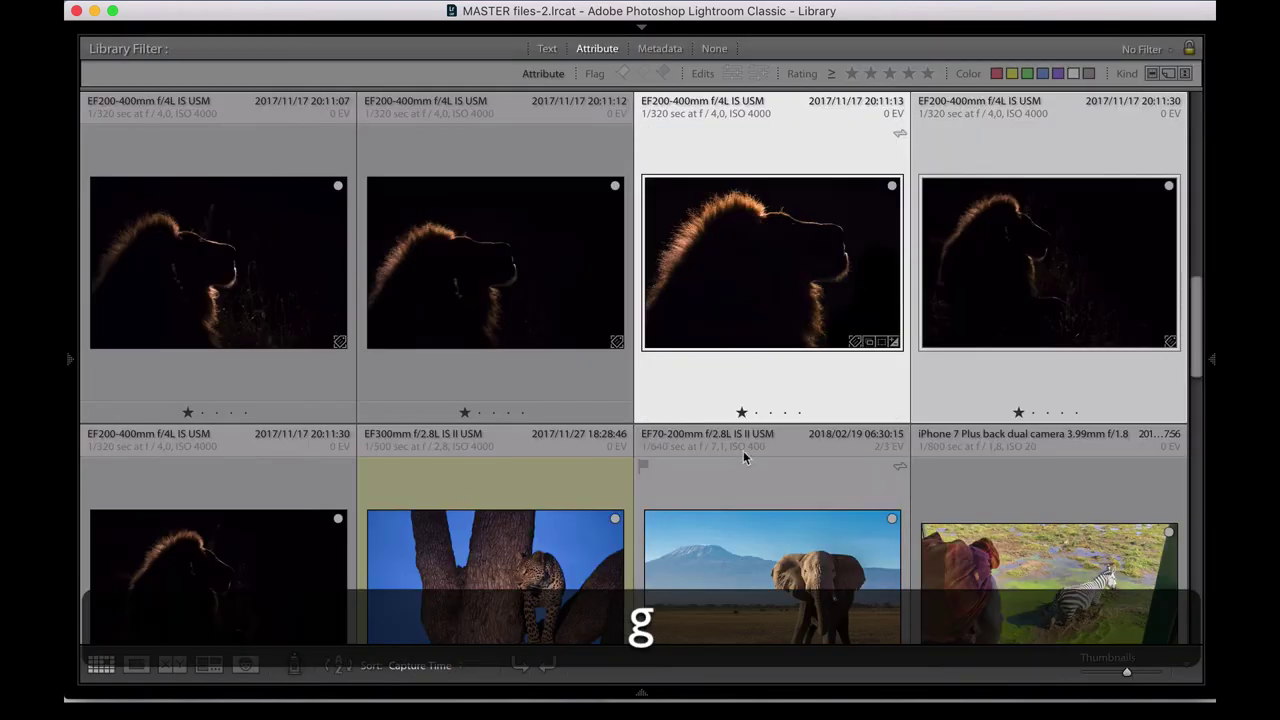
scroll(743, 450, down, 10)
scroll(743, 458, down, 5)
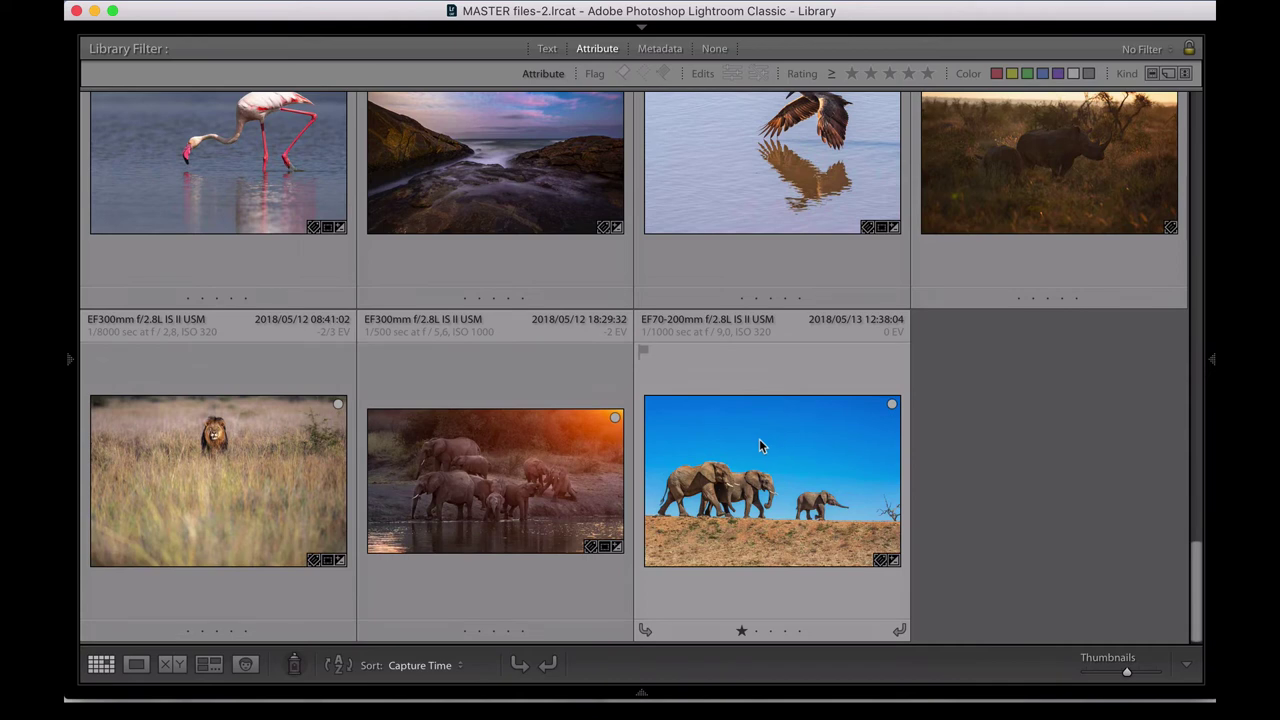
click(759, 442)
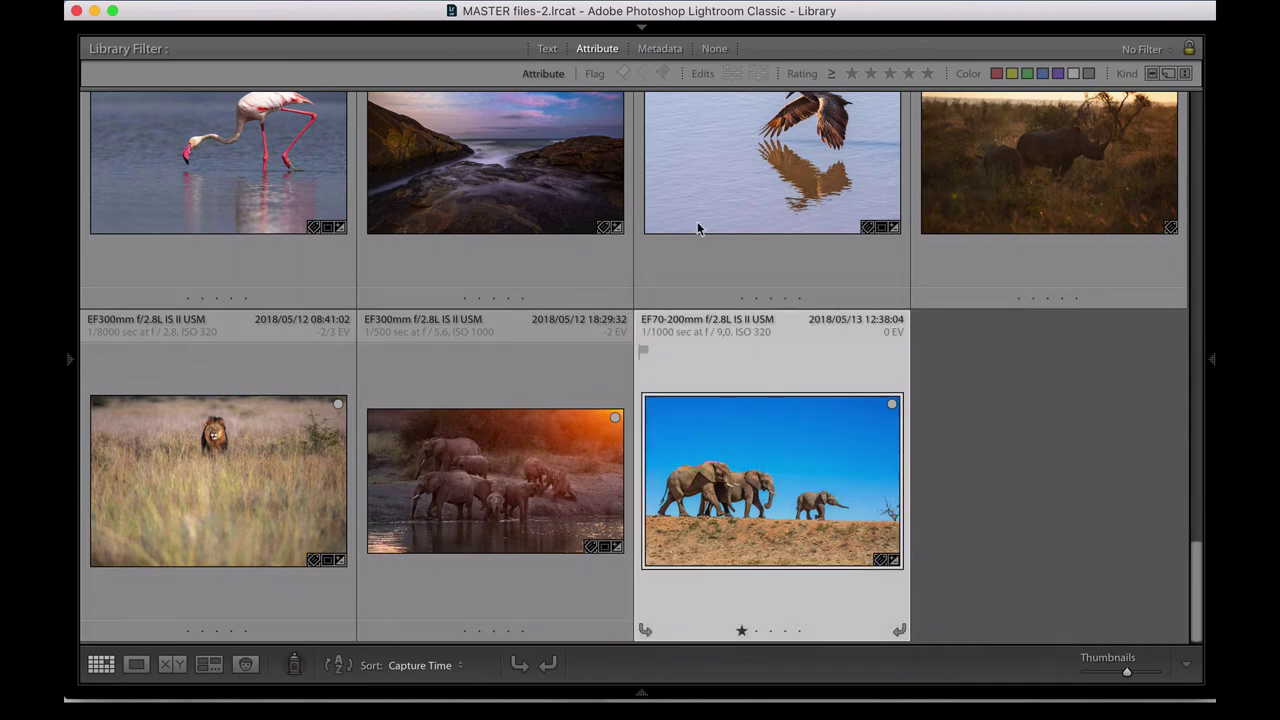
mouse_move(651, 34)
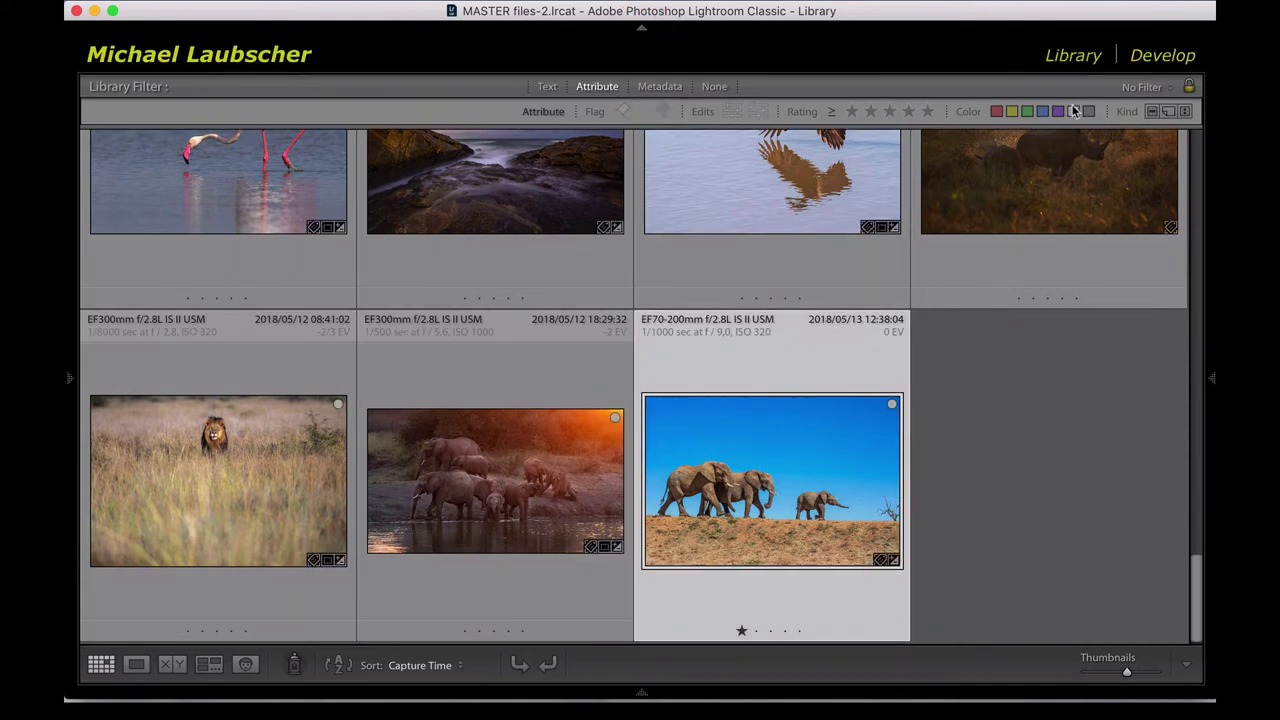
click(1155, 58)
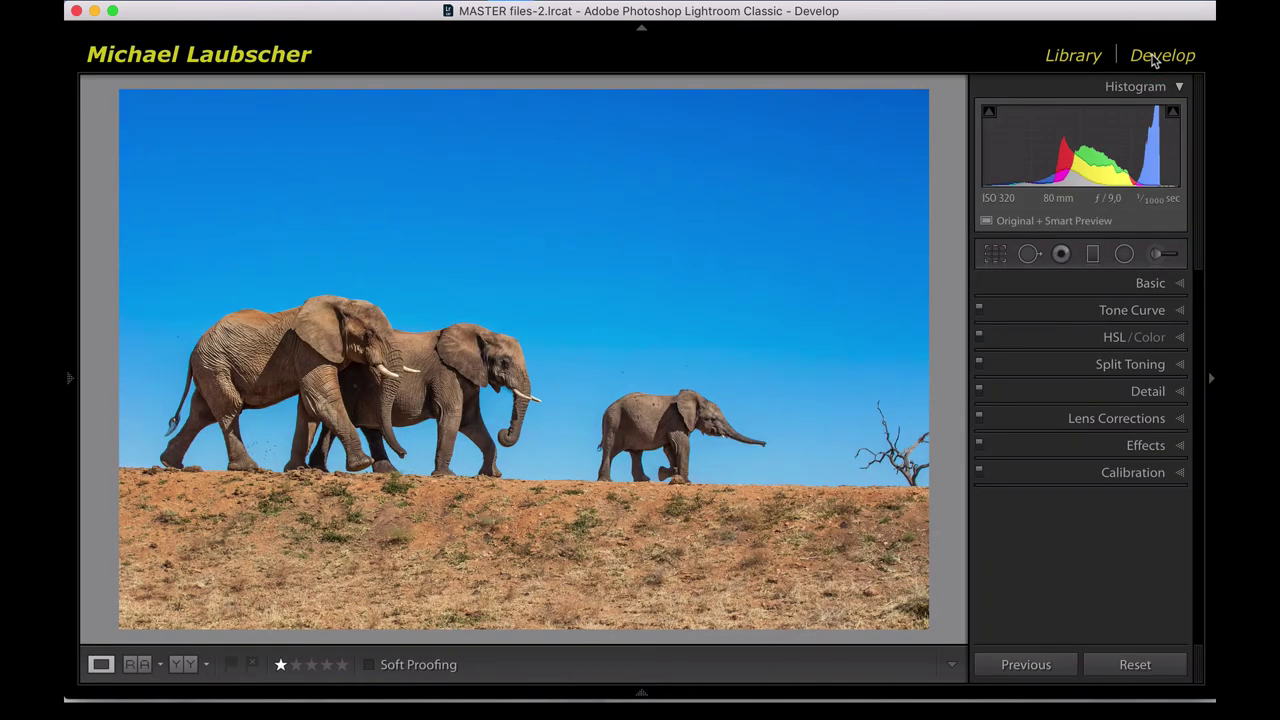
Switch between the Library grid and Develop, ending back on the grid.
key(g)
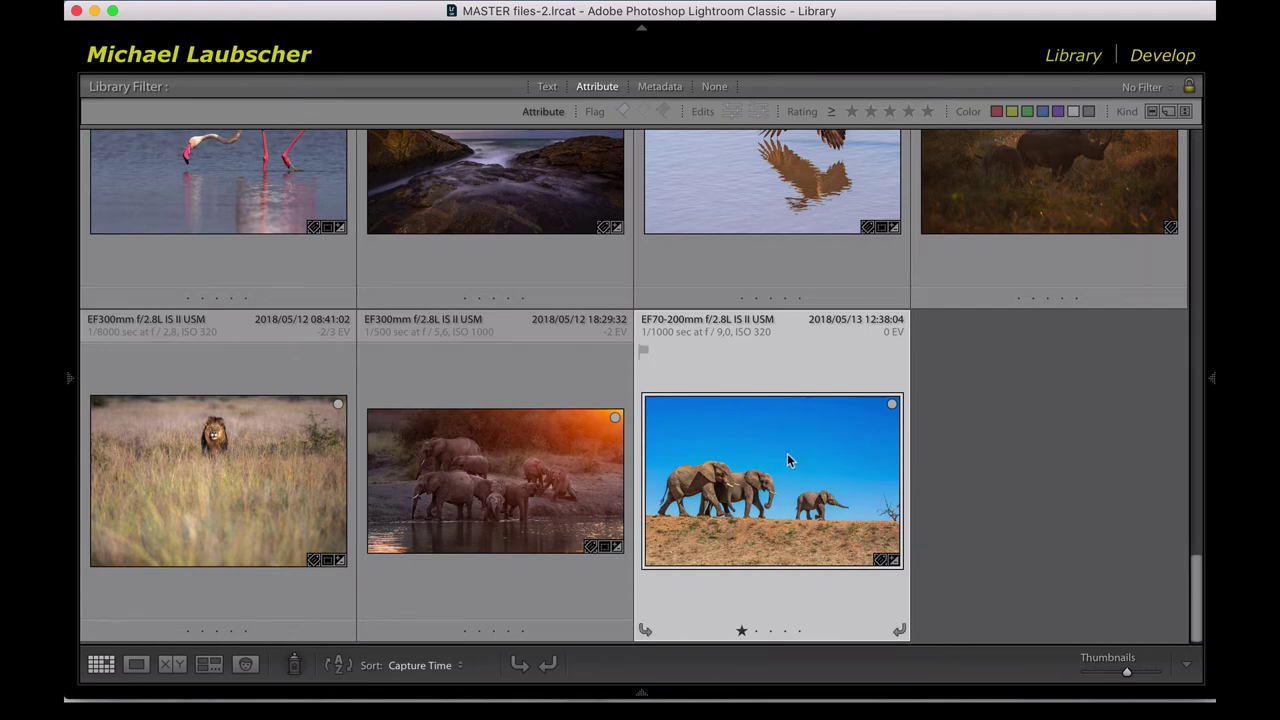
key(d)
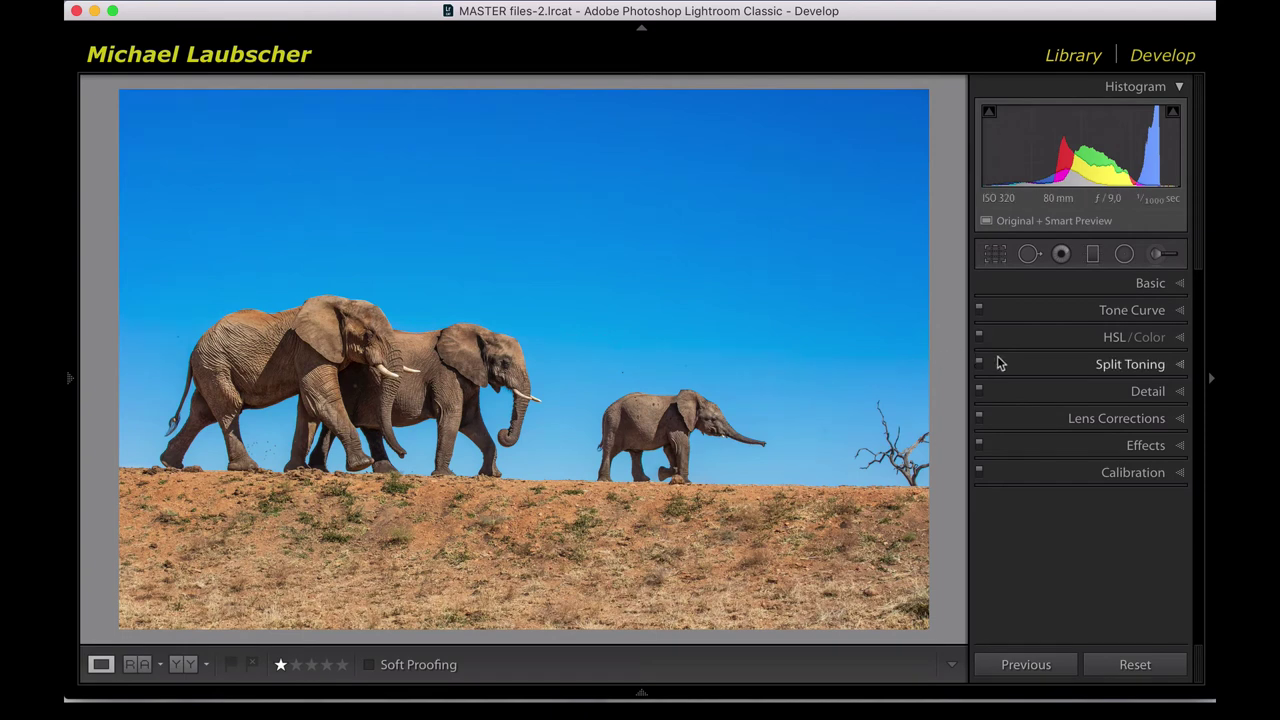
key(g)
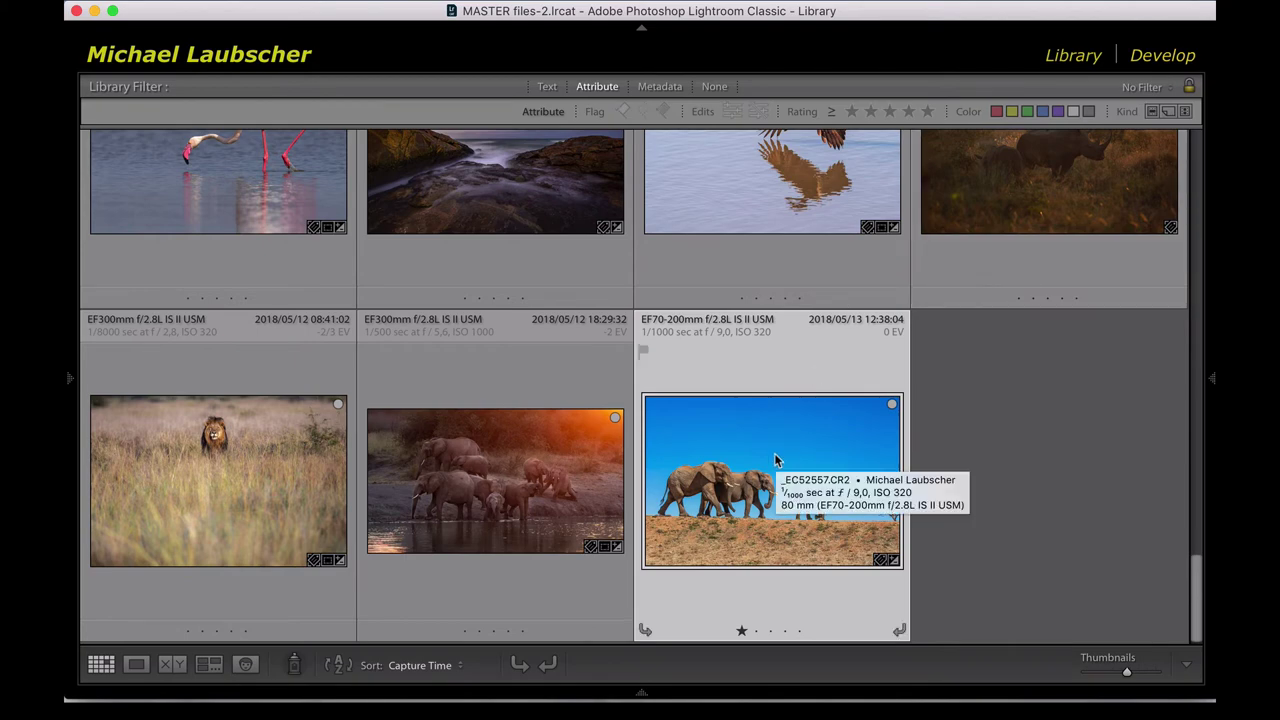
Pull the top-right crop corner inward to cut off the dead tree and apply the crop.
key(r)
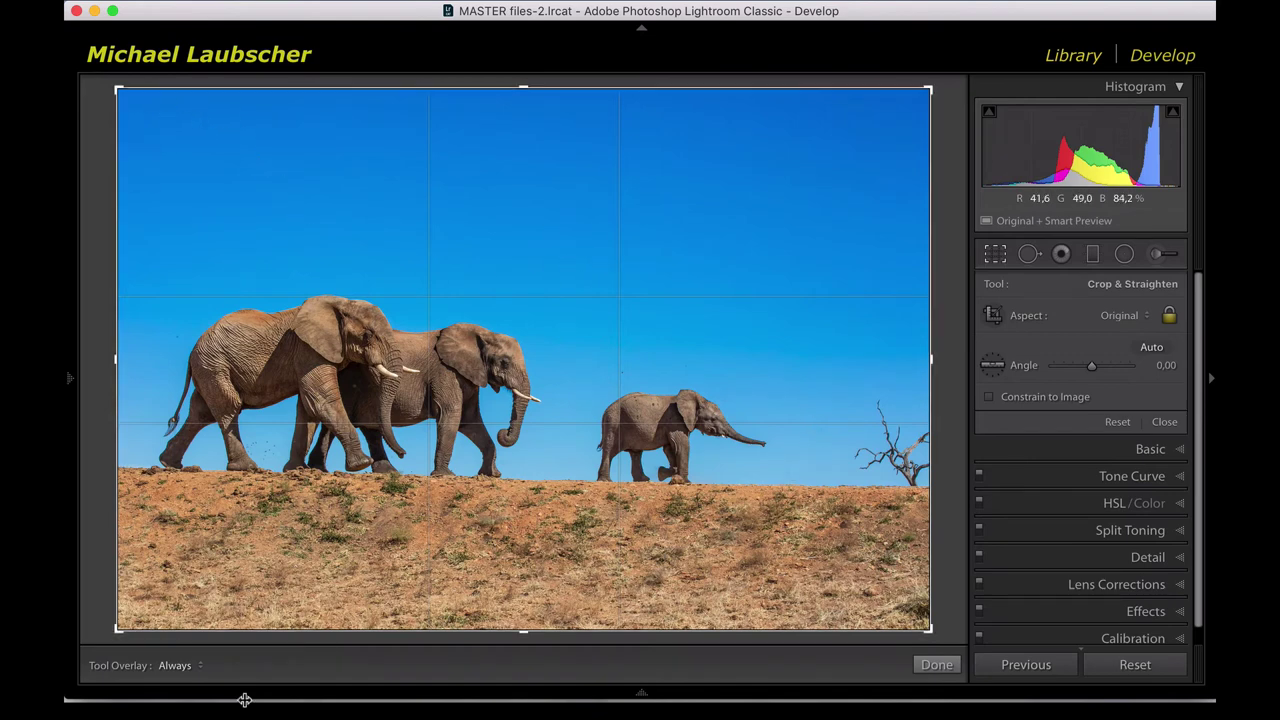
key(F6)
key(F6)
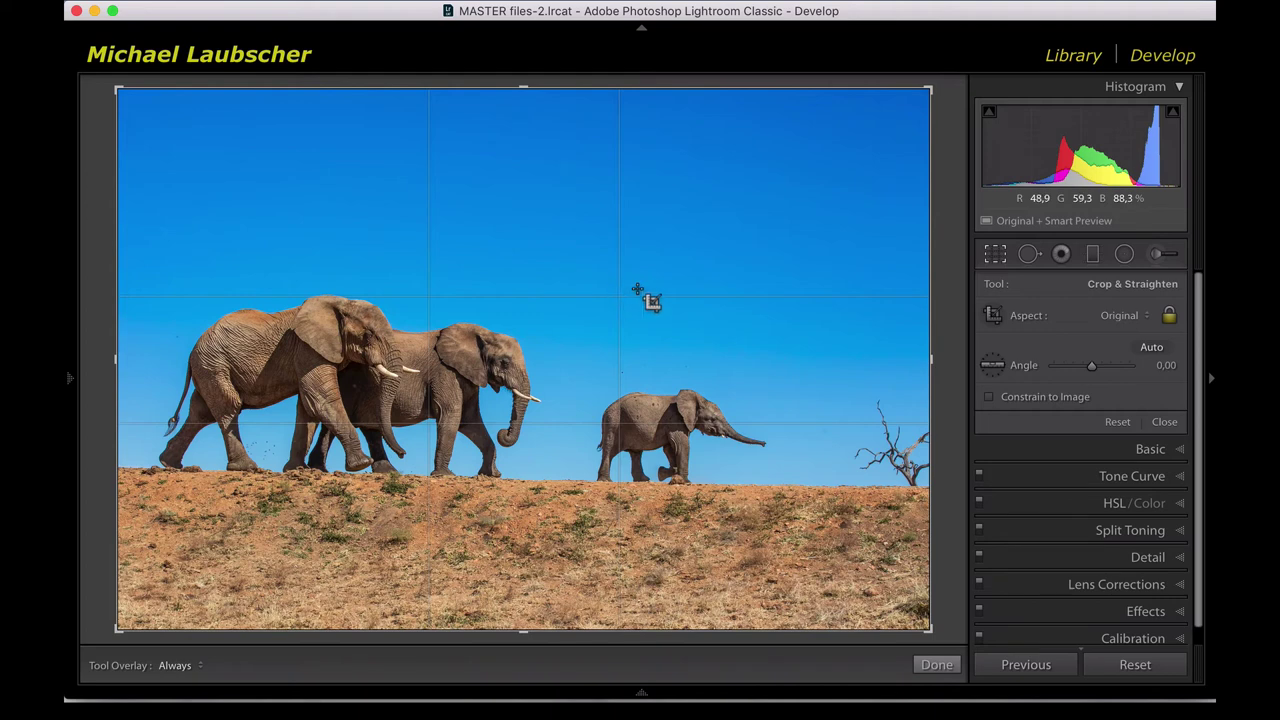
drag(930, 89, 903, 120)
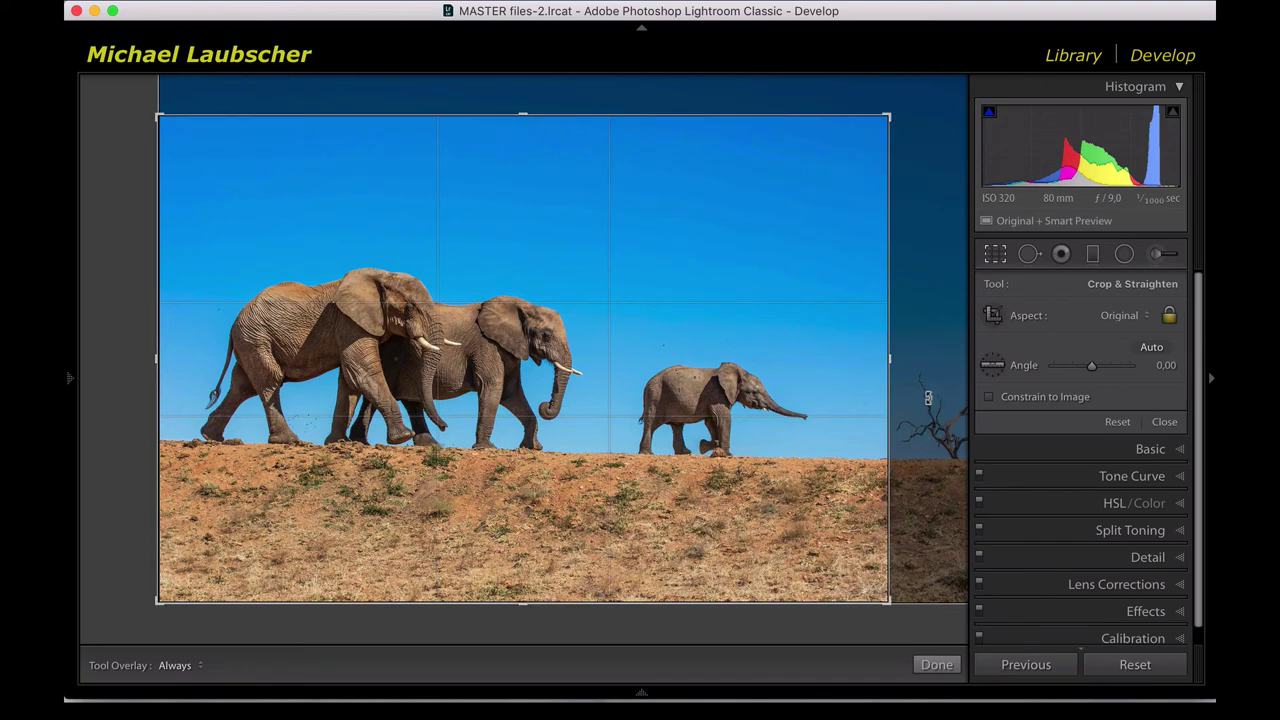
click(936, 666)
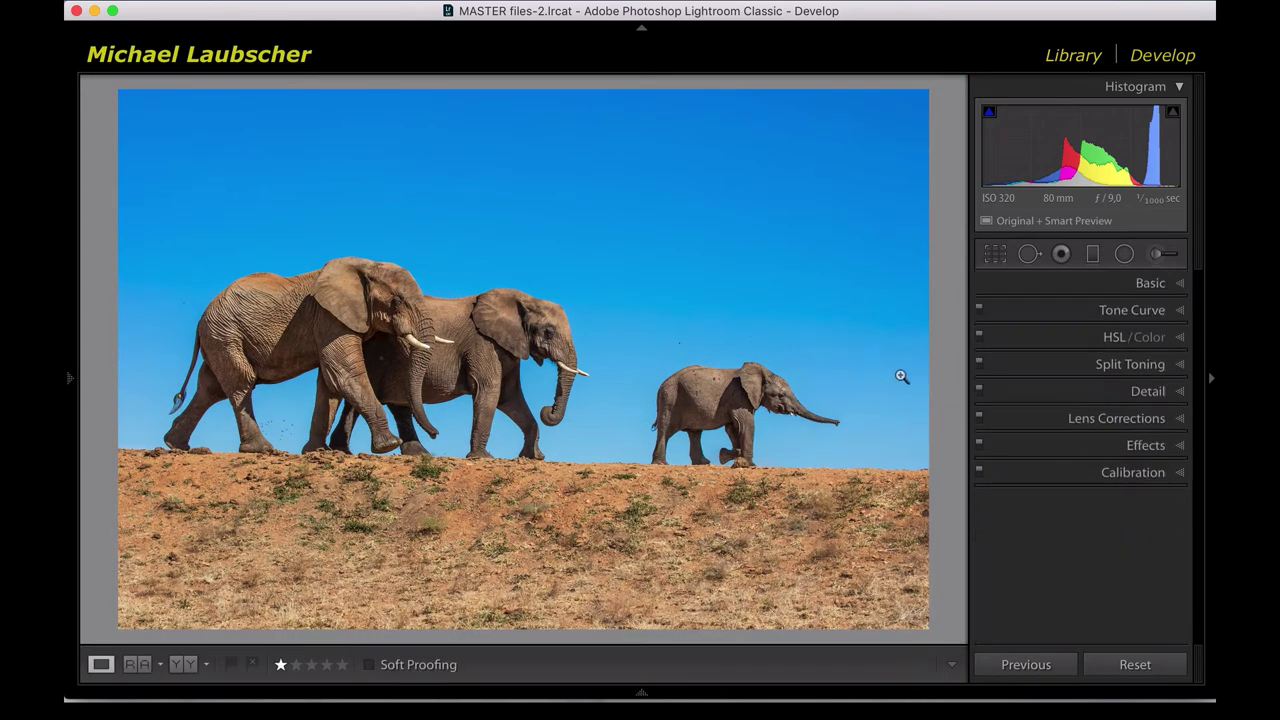
Level the elephant photo along the horizon to a -1,46 angle and nudge it slightly lower.
click(995, 256)
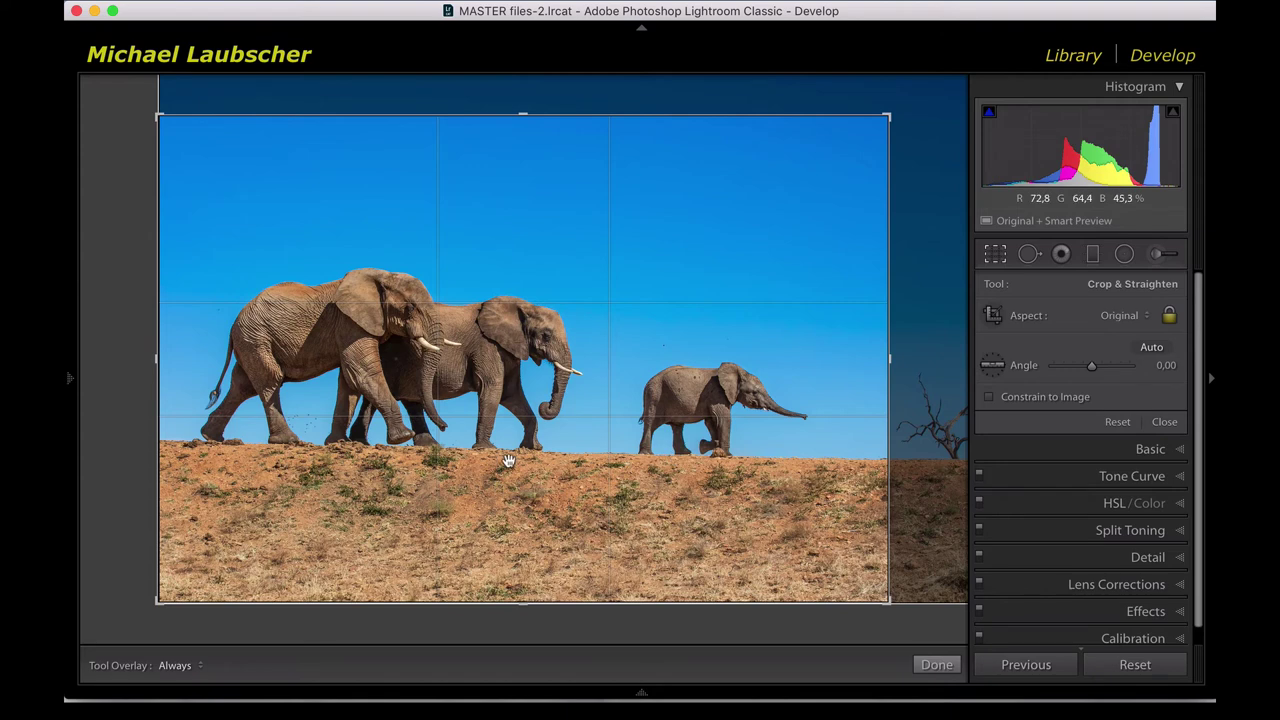
key(super)
key(super)
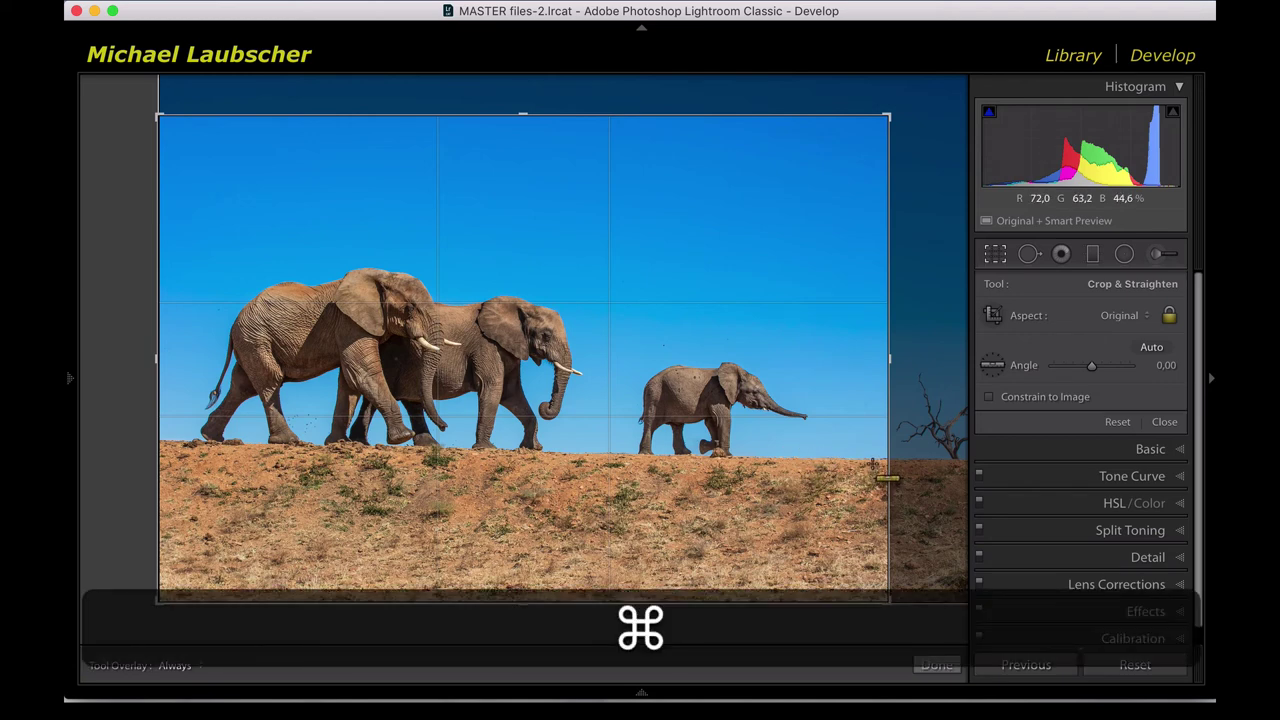
mouse_move(872, 464)
mouse_down()
mouse_move(163, 442)
mouse_move(175, 452)
mouse_up()
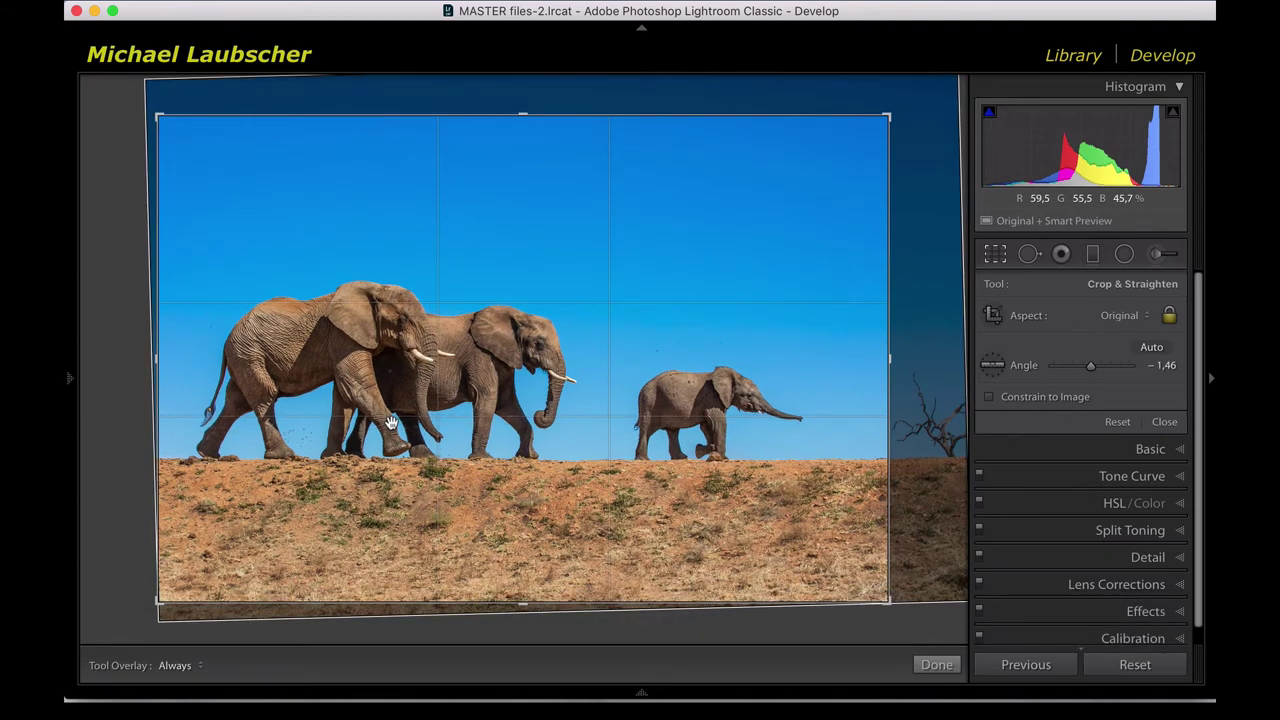
drag(454, 420, 457, 425)
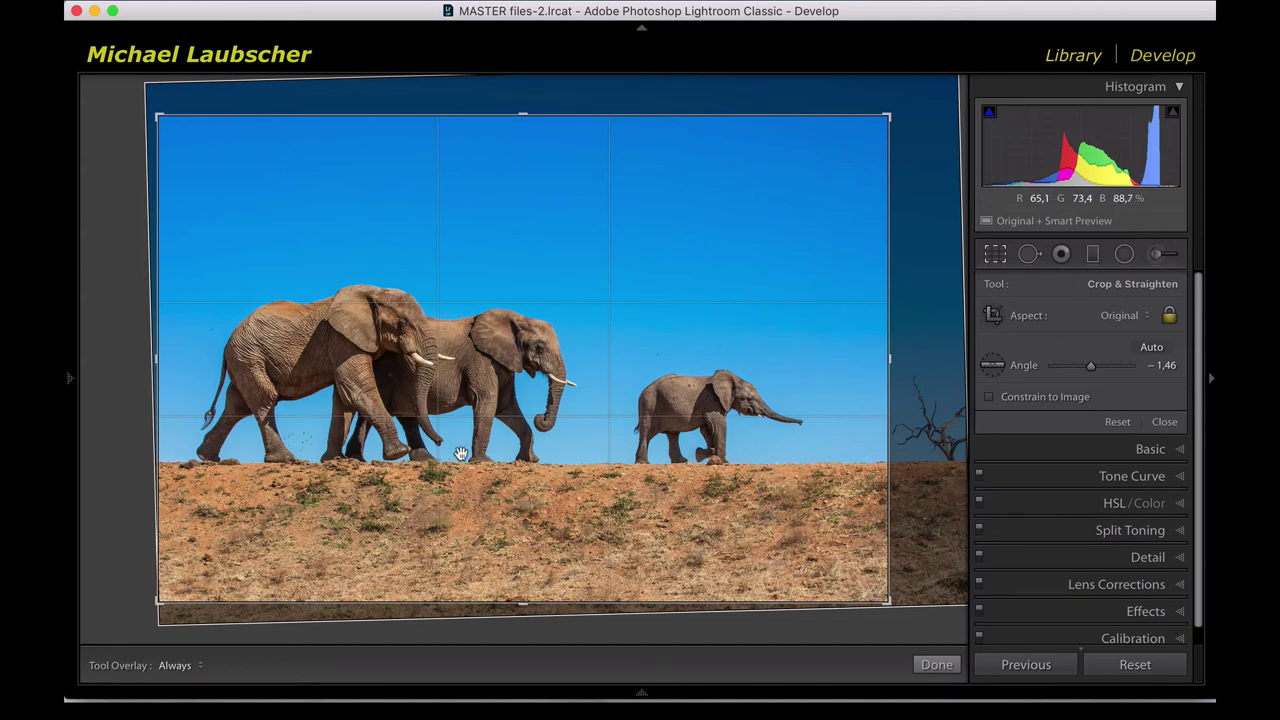
Cycle the crop overlays through aspect ratios, grid and diagonals to the rule-of-thirds grid.
key(o)
key(o)
key(o)
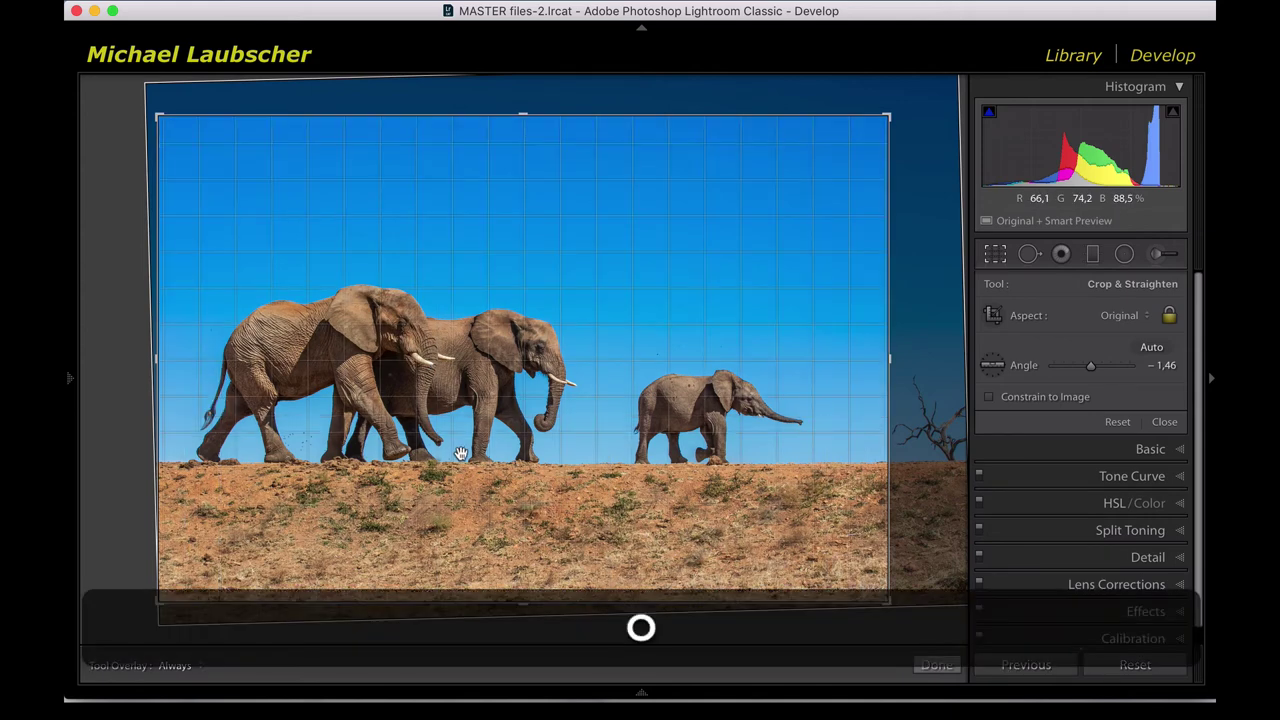
key(o)
key(o)
key(o)
key(o)
key(o)
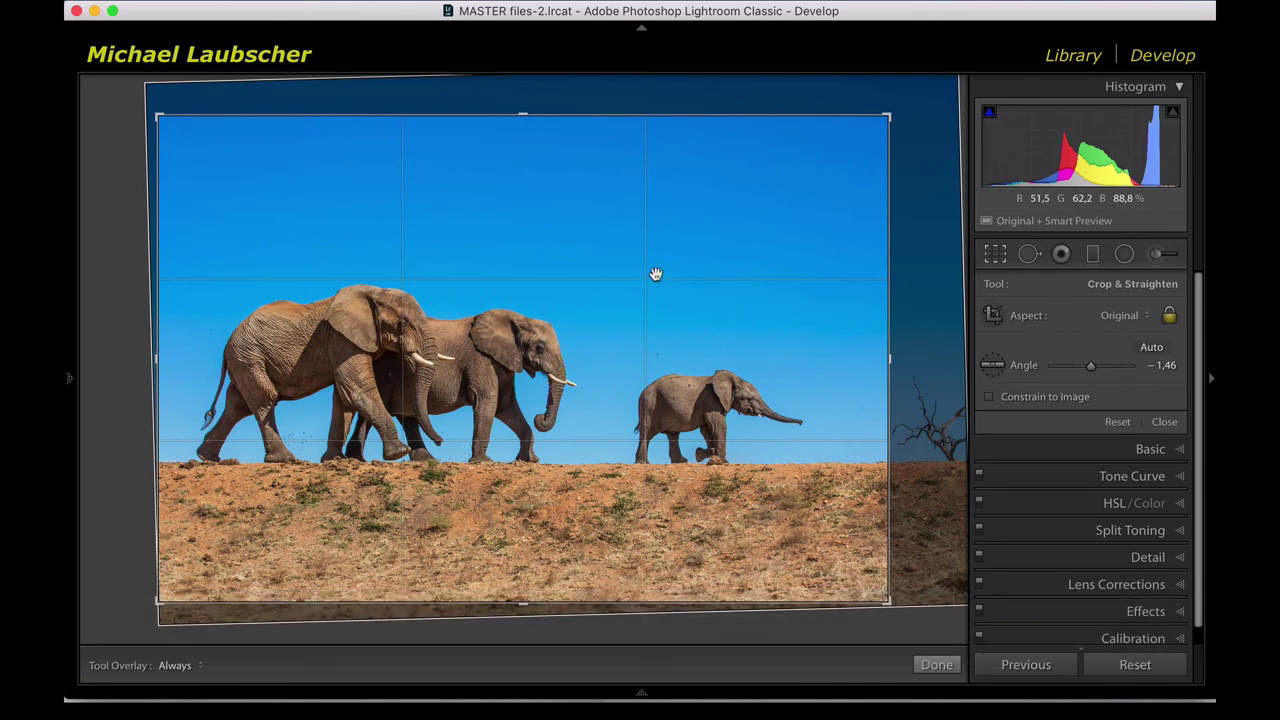
key(o)
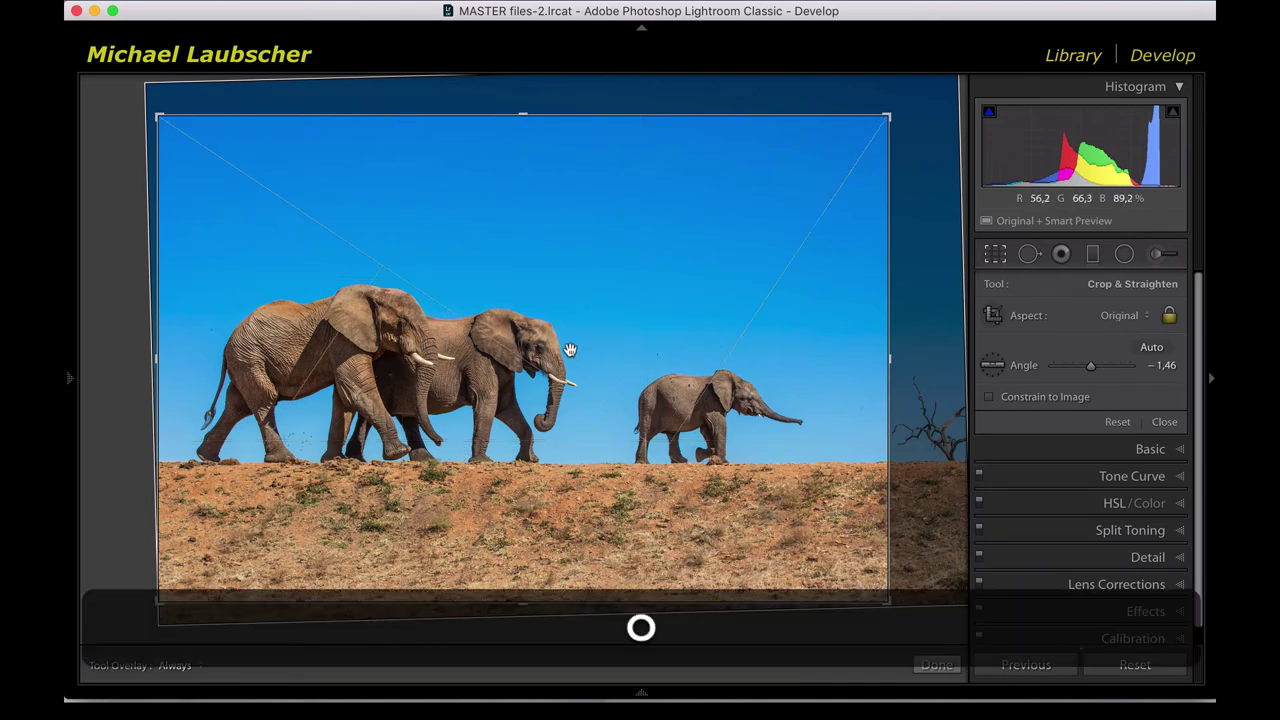
key(o)
key(o)
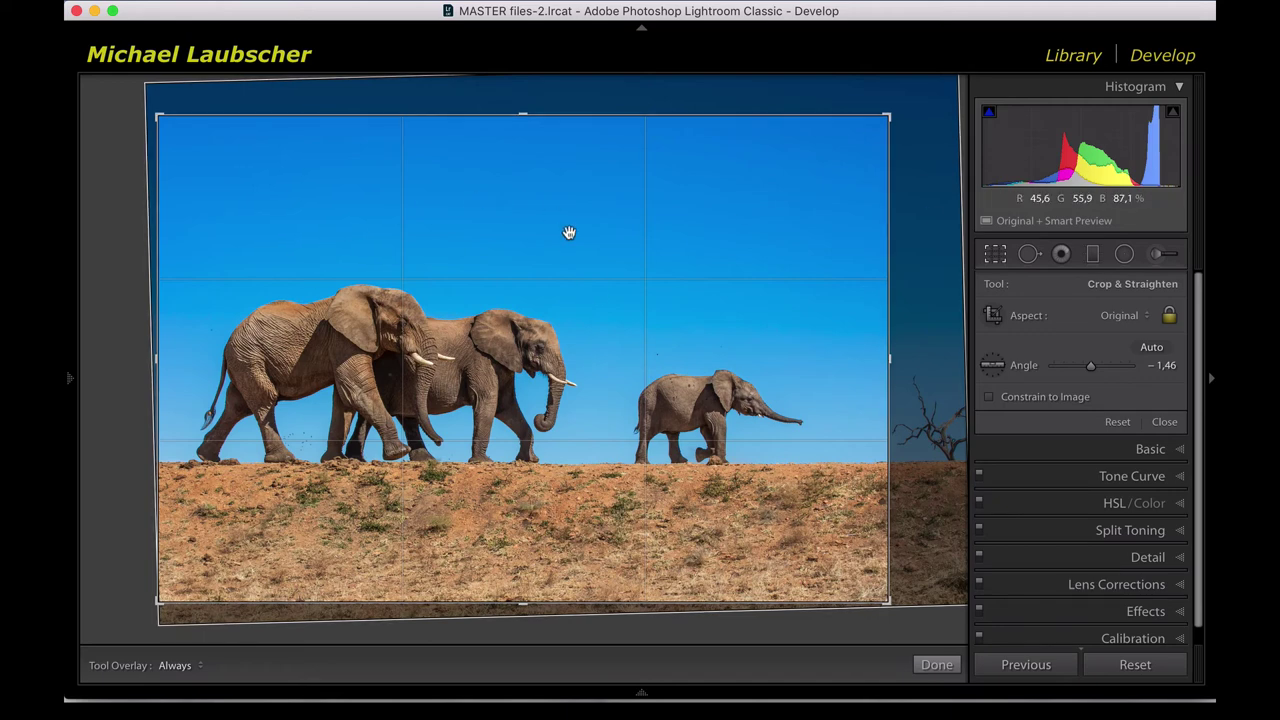
Try a portrait crop, return to landscape, enlarge the crop from both corners and apply it.
key(x)
key(x)
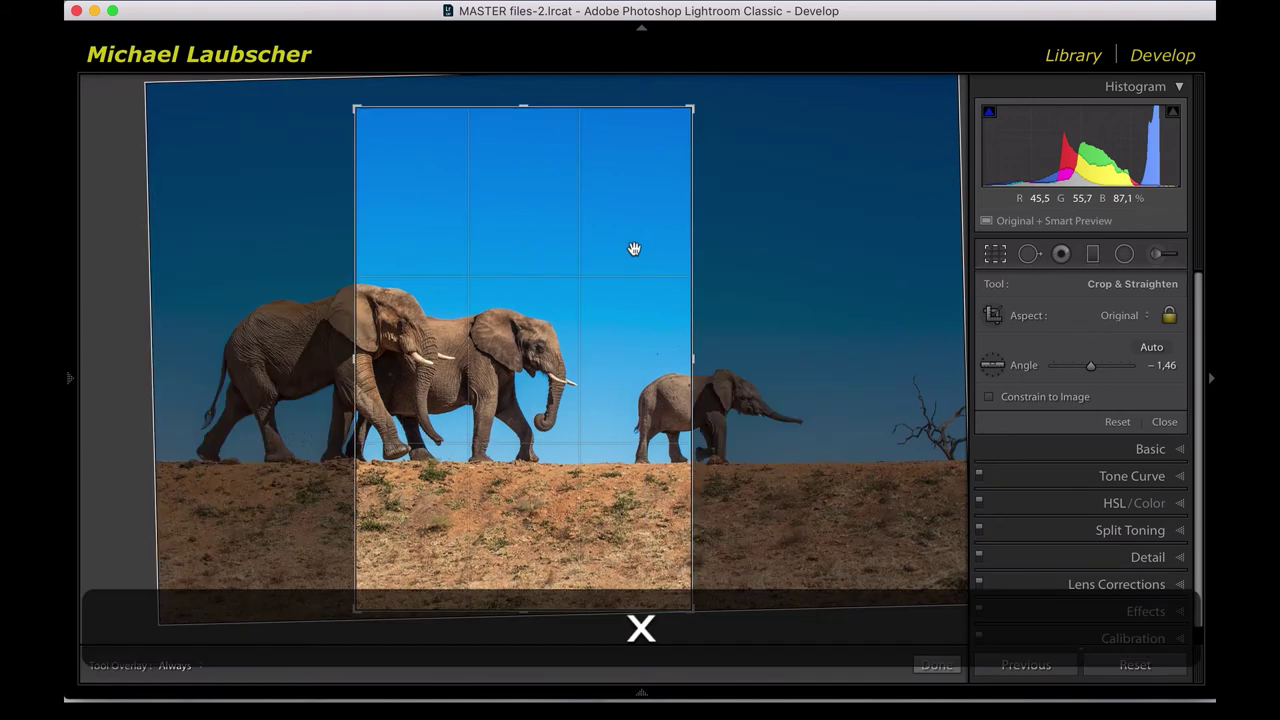
key(x)
key(x)
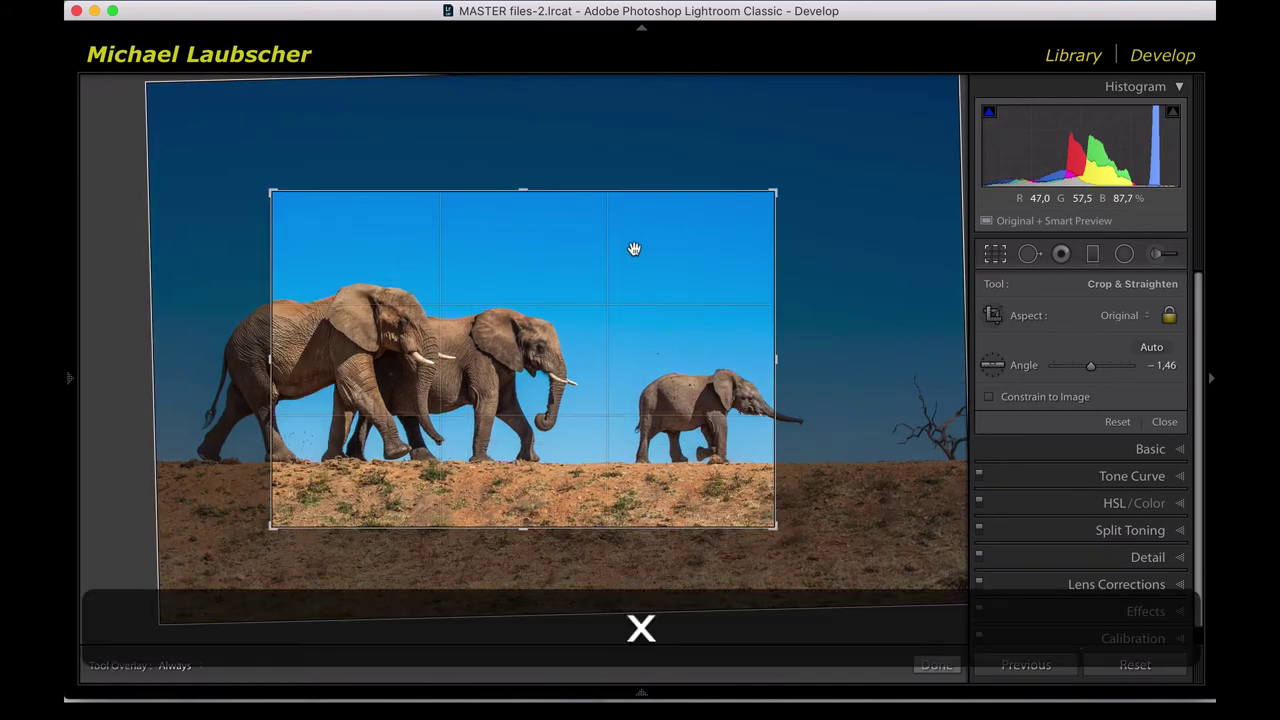
key(x)
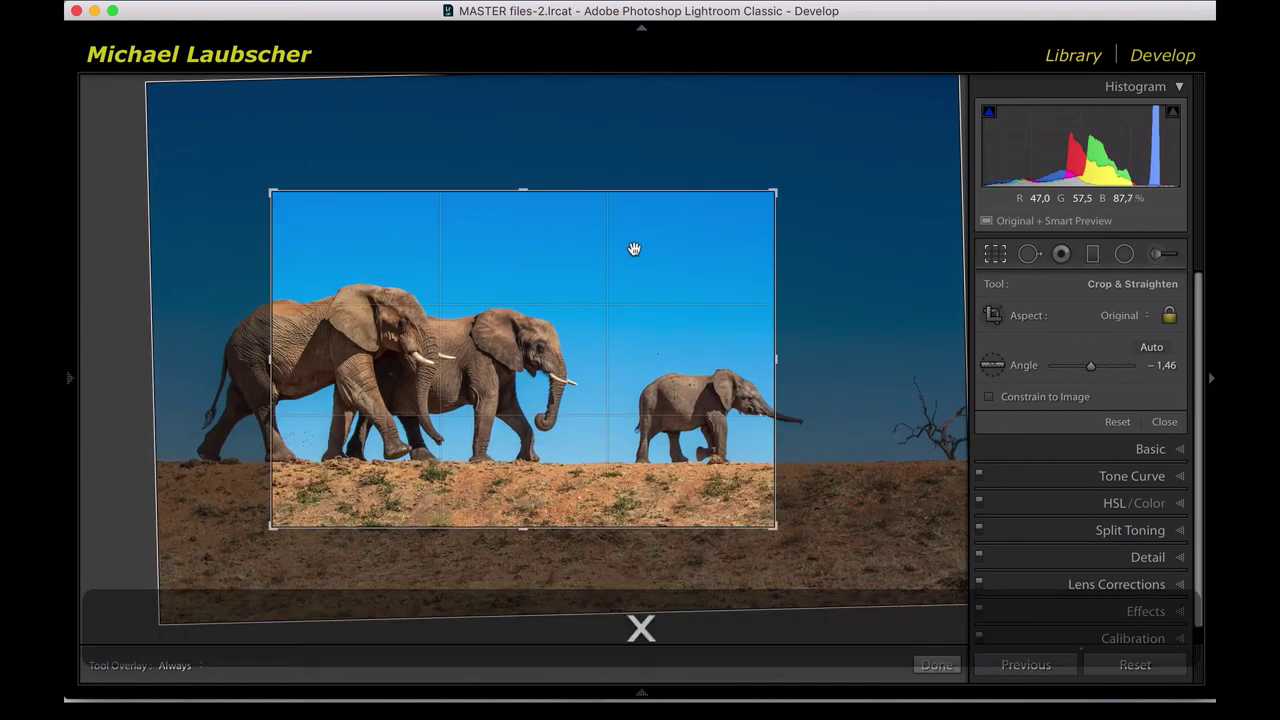
key(x)
key(x)
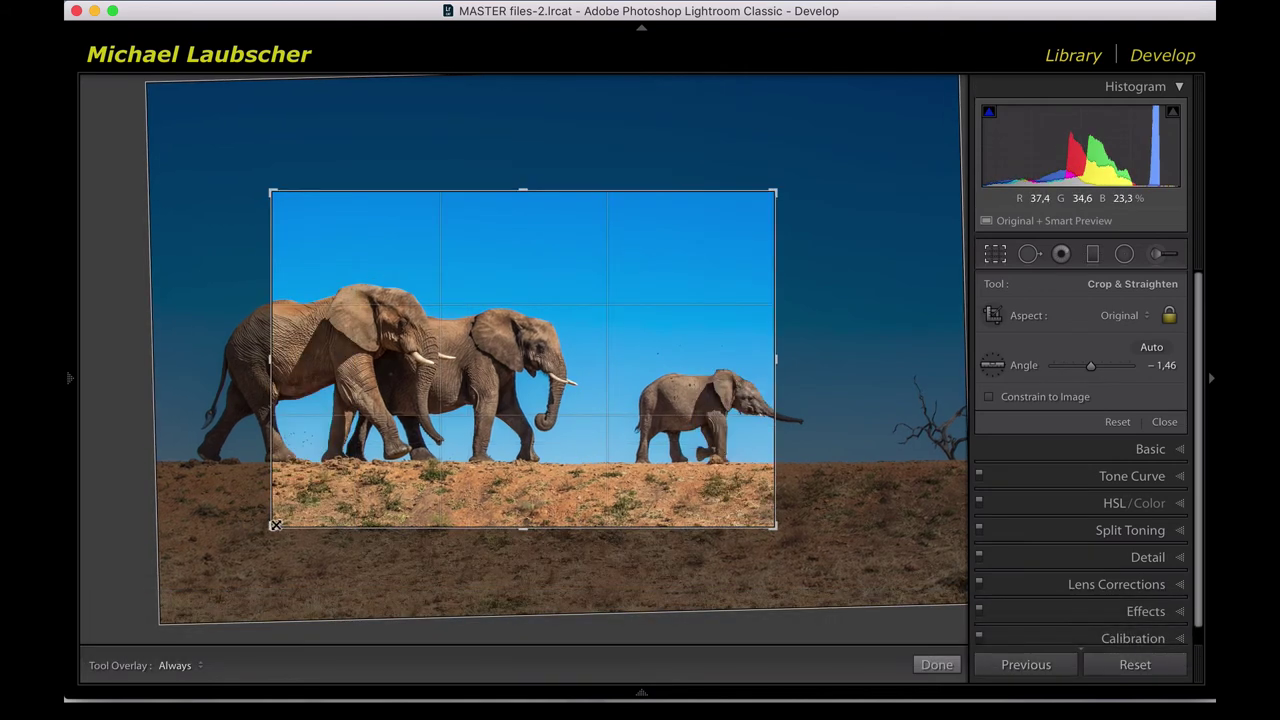
drag(275, 524, 167, 561)
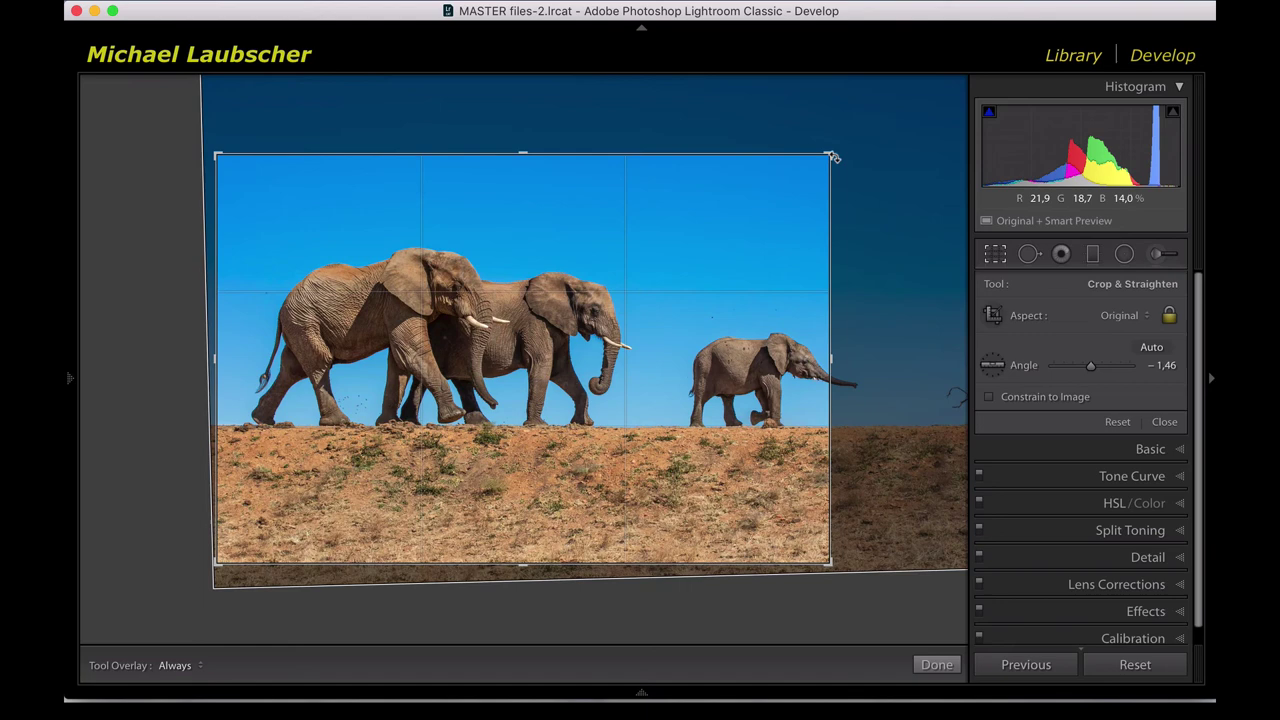
drag(832, 157, 929, 122)
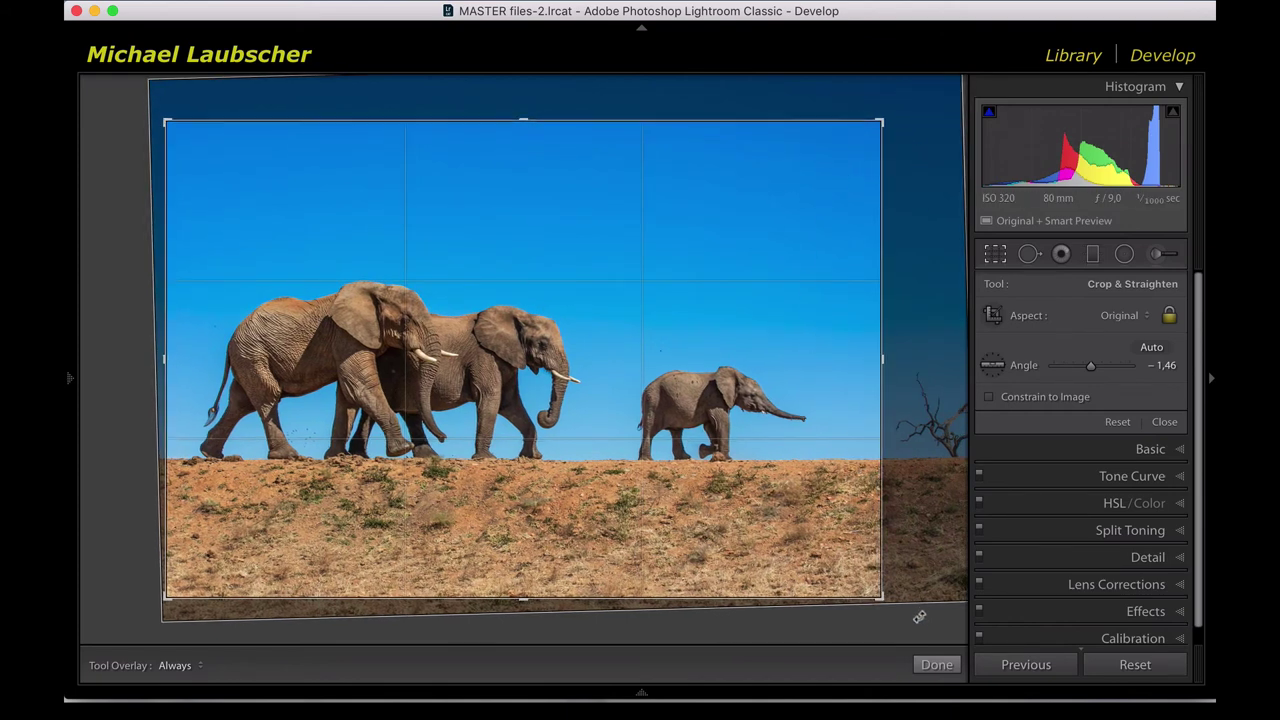
click(937, 665)
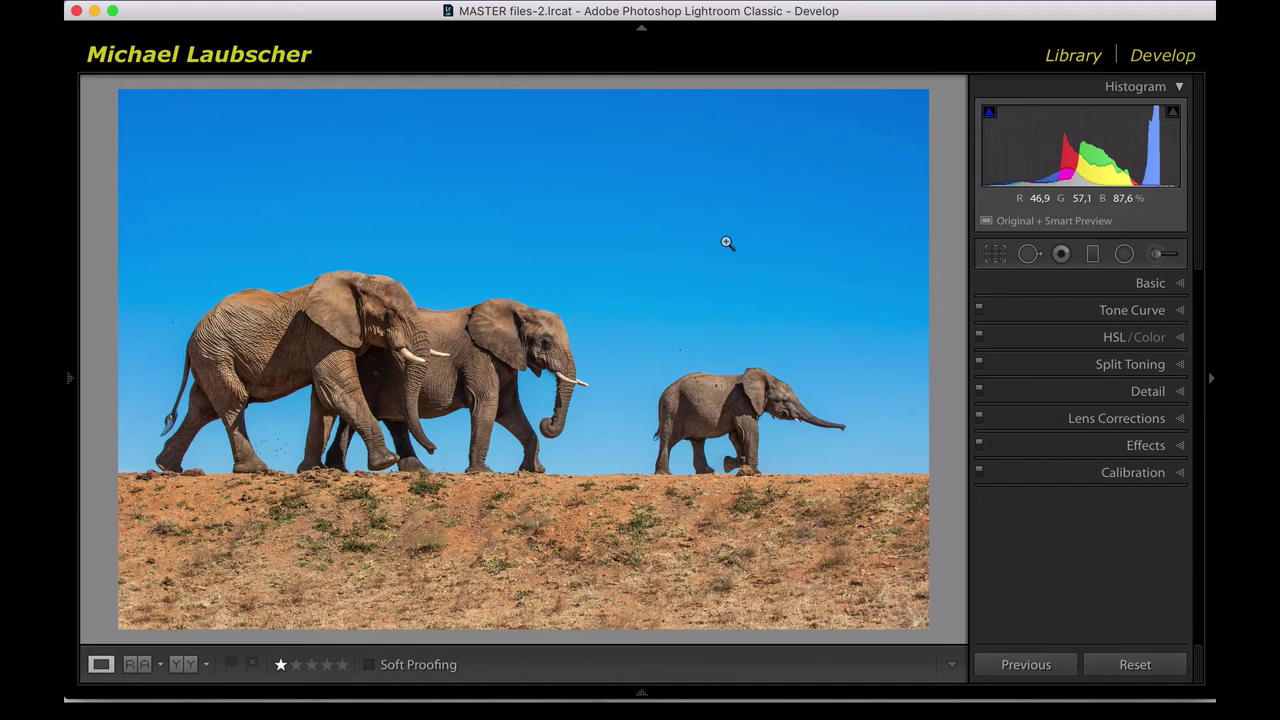
Switch to Spot Removal and preview dust with Visualize Spots at a lower threshold, then hide it.
key(q)
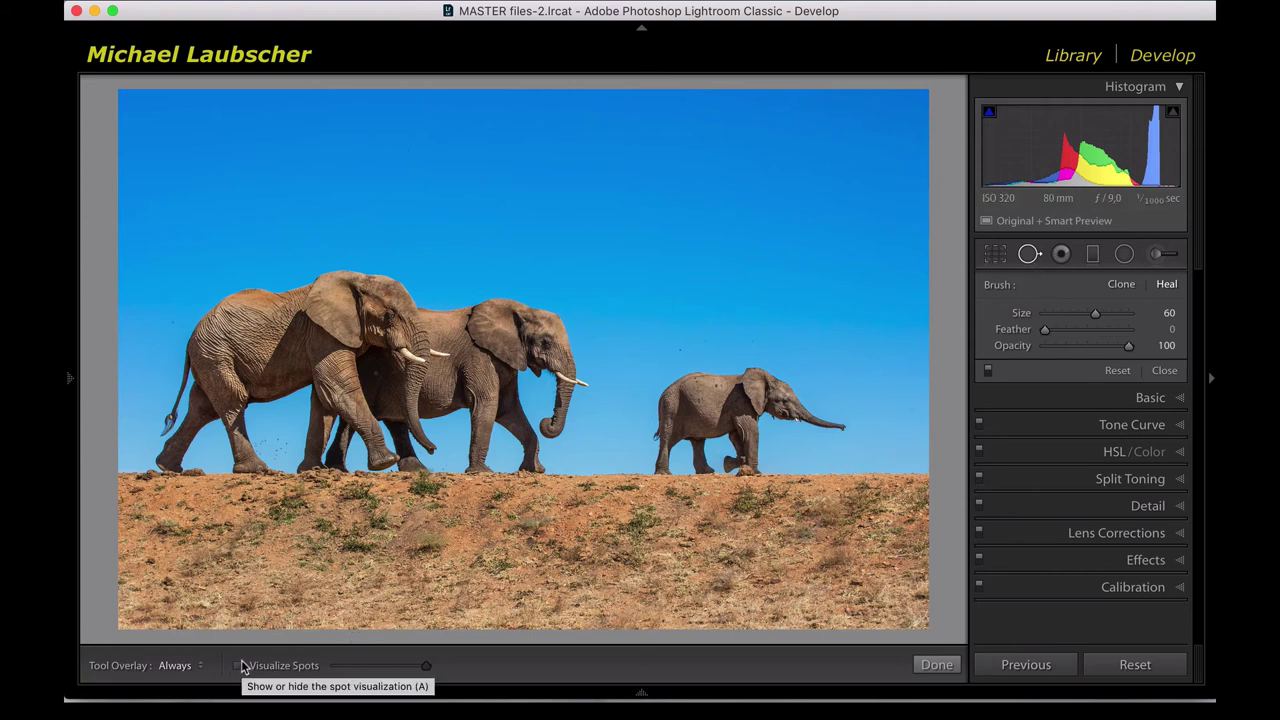
key(a)
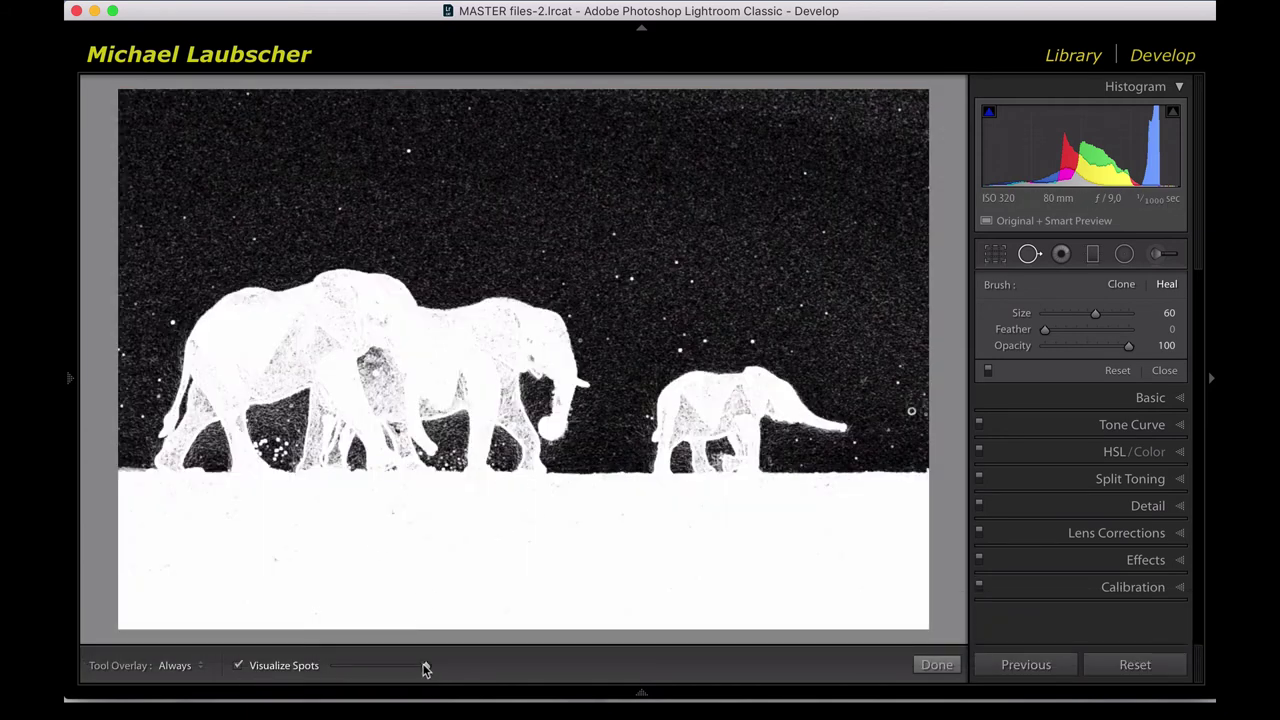
drag(424, 668, 351, 666)
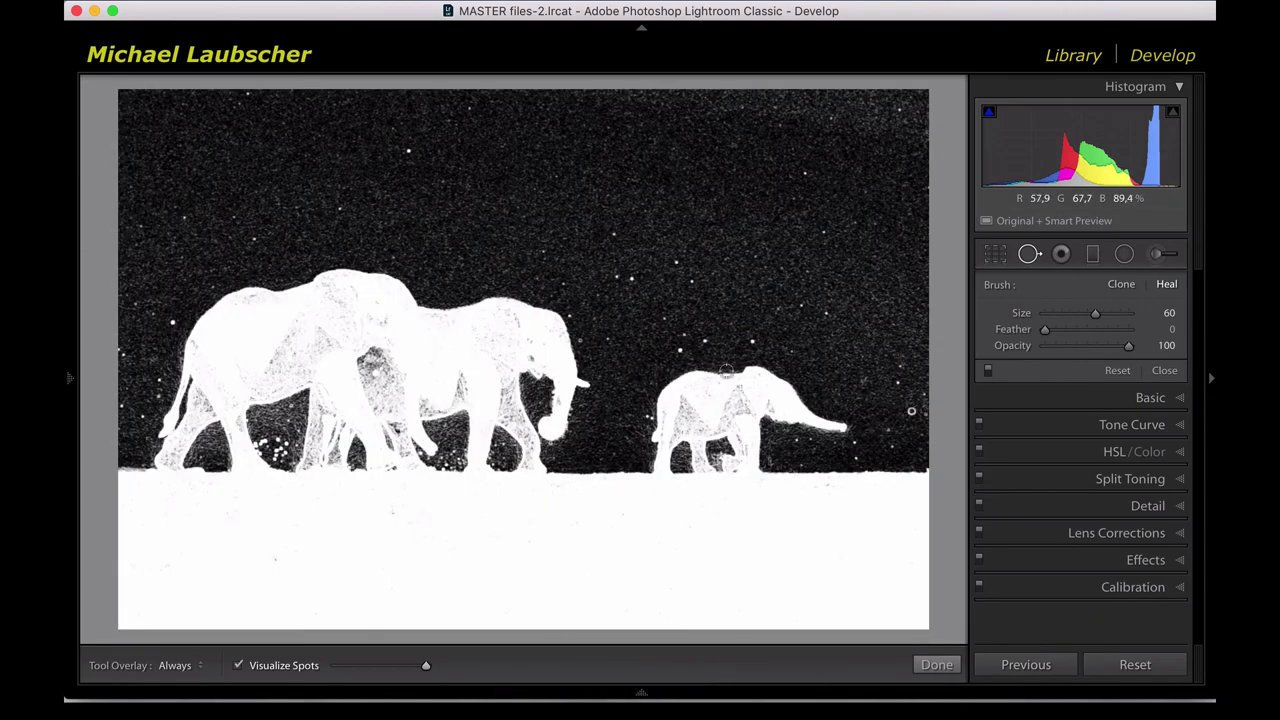
key(a)
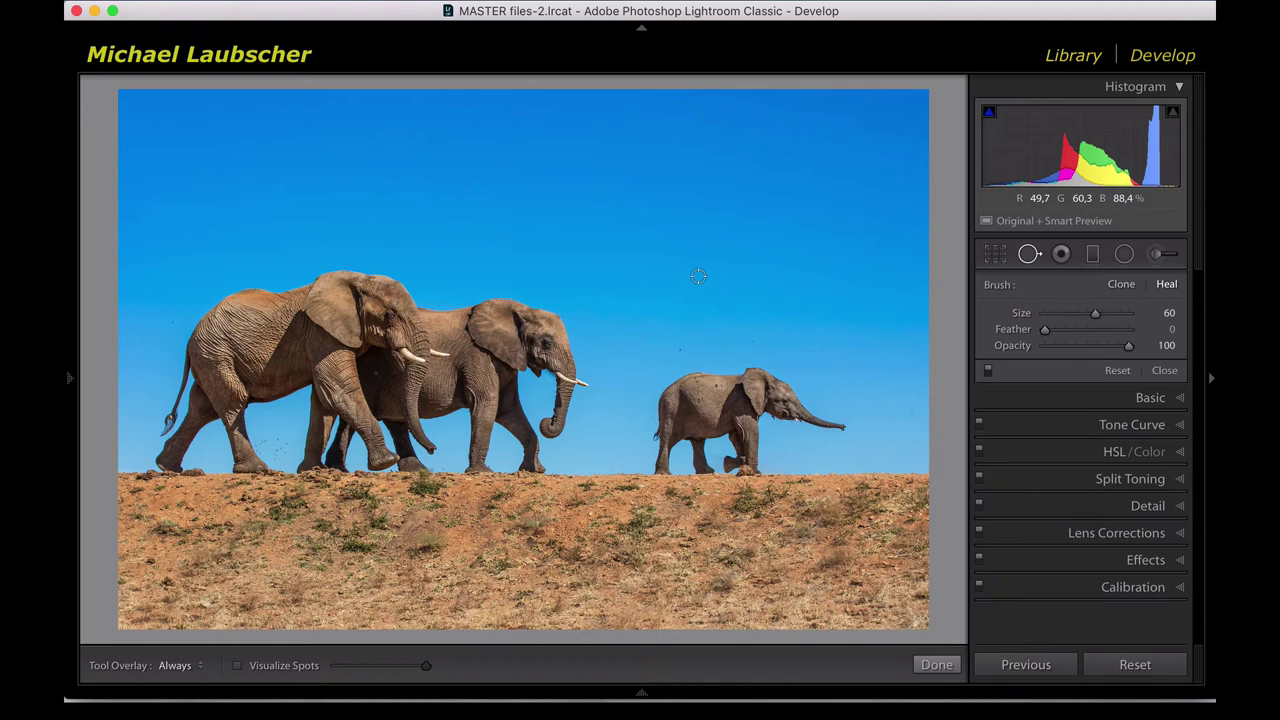
Zoom in on the calf, heal a dust spot in the sky beside its trunk, and zoom back out.
key(a)
key(space)
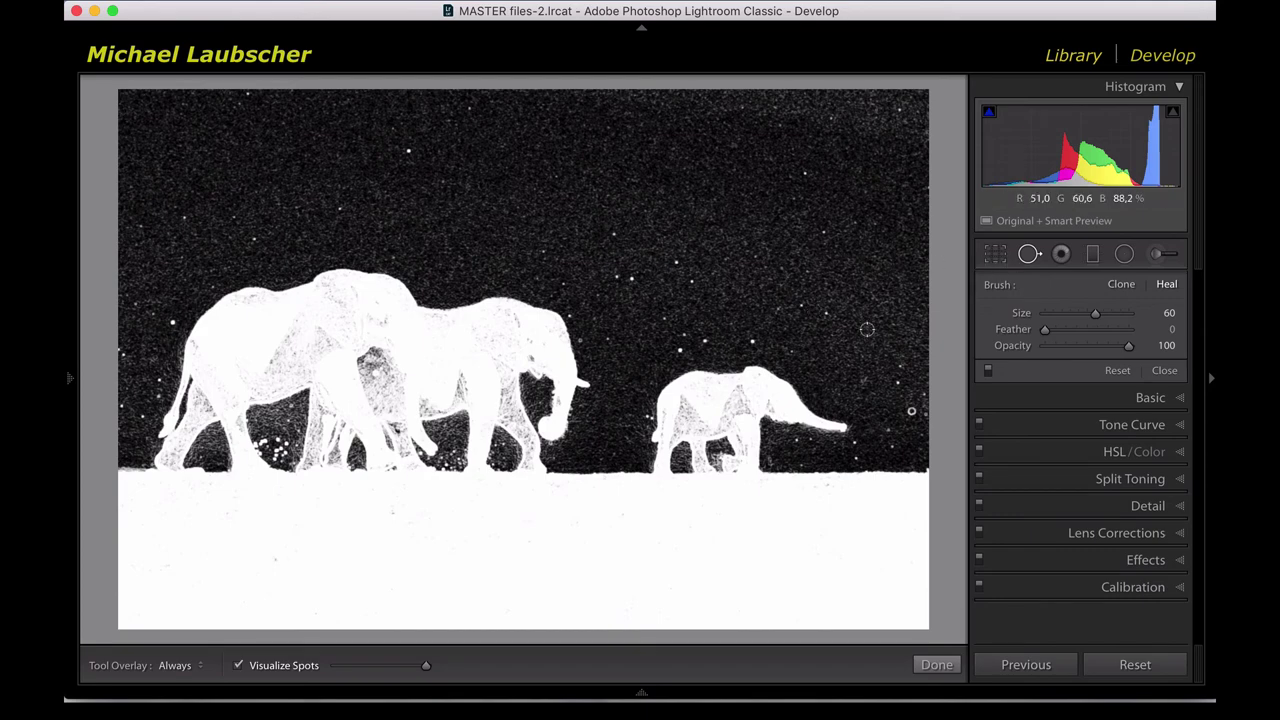
key(space)
click(907, 410)
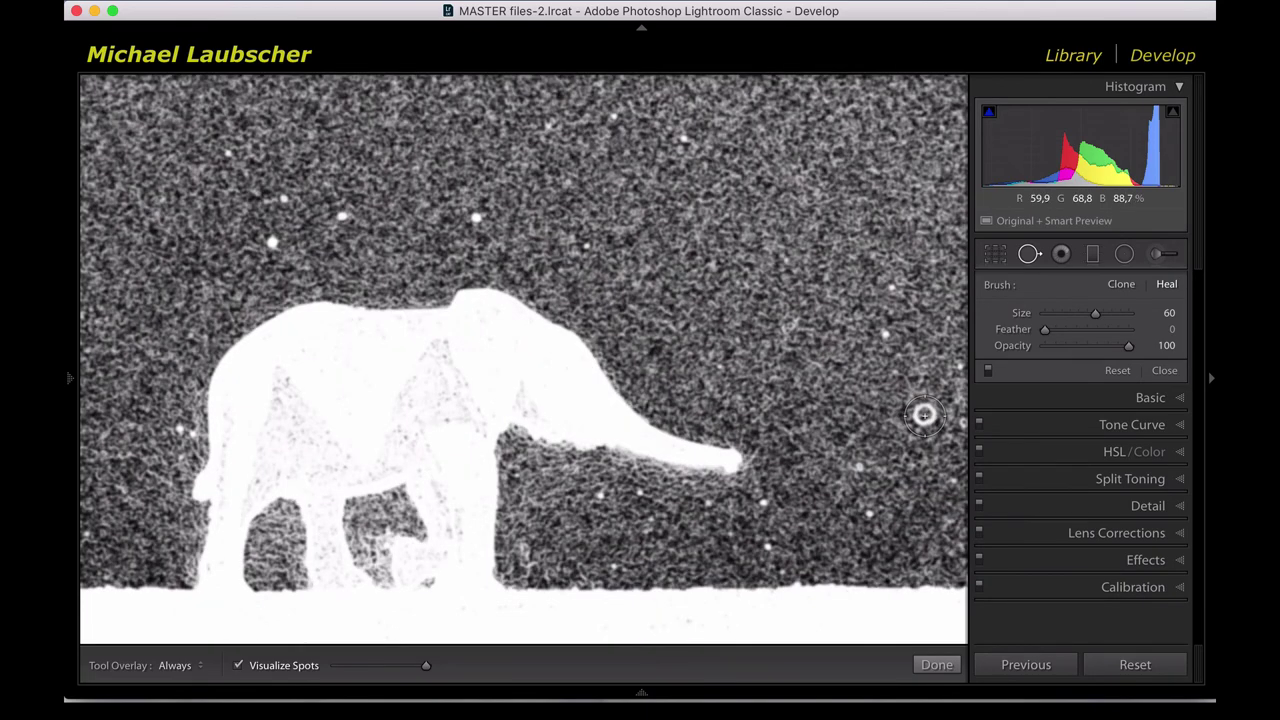
key(a)
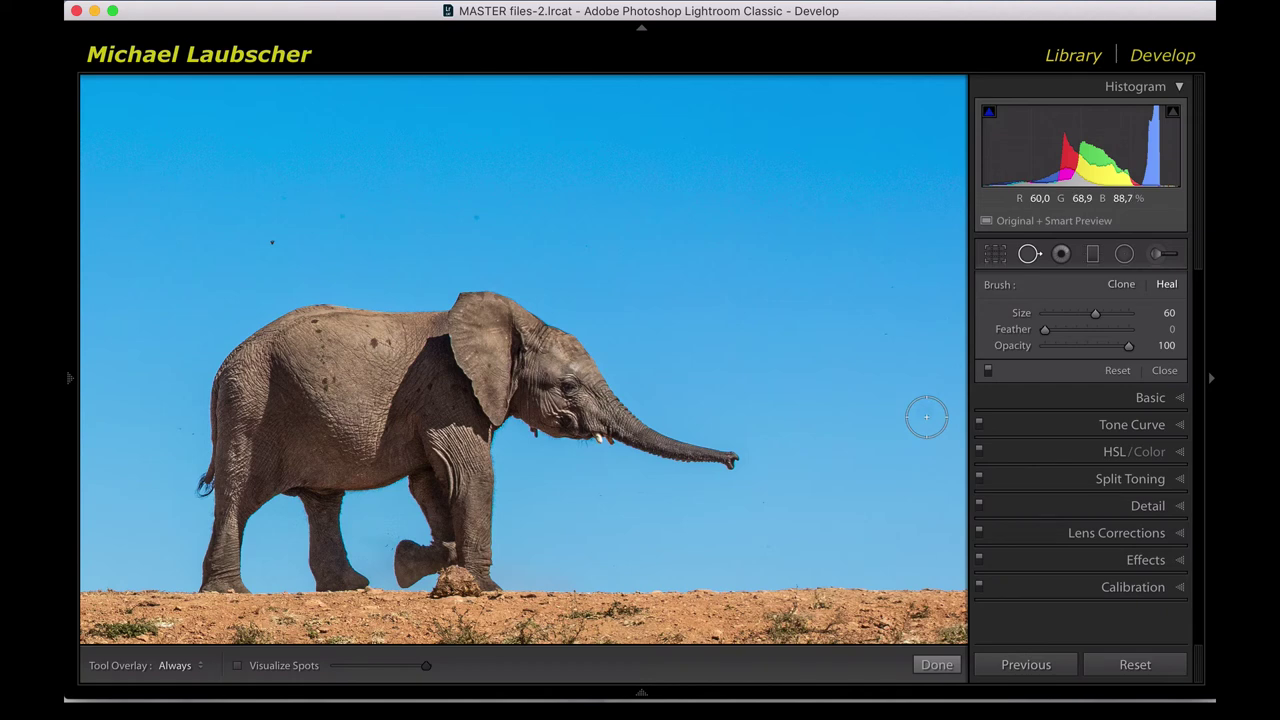
key(space)
click(925, 414)
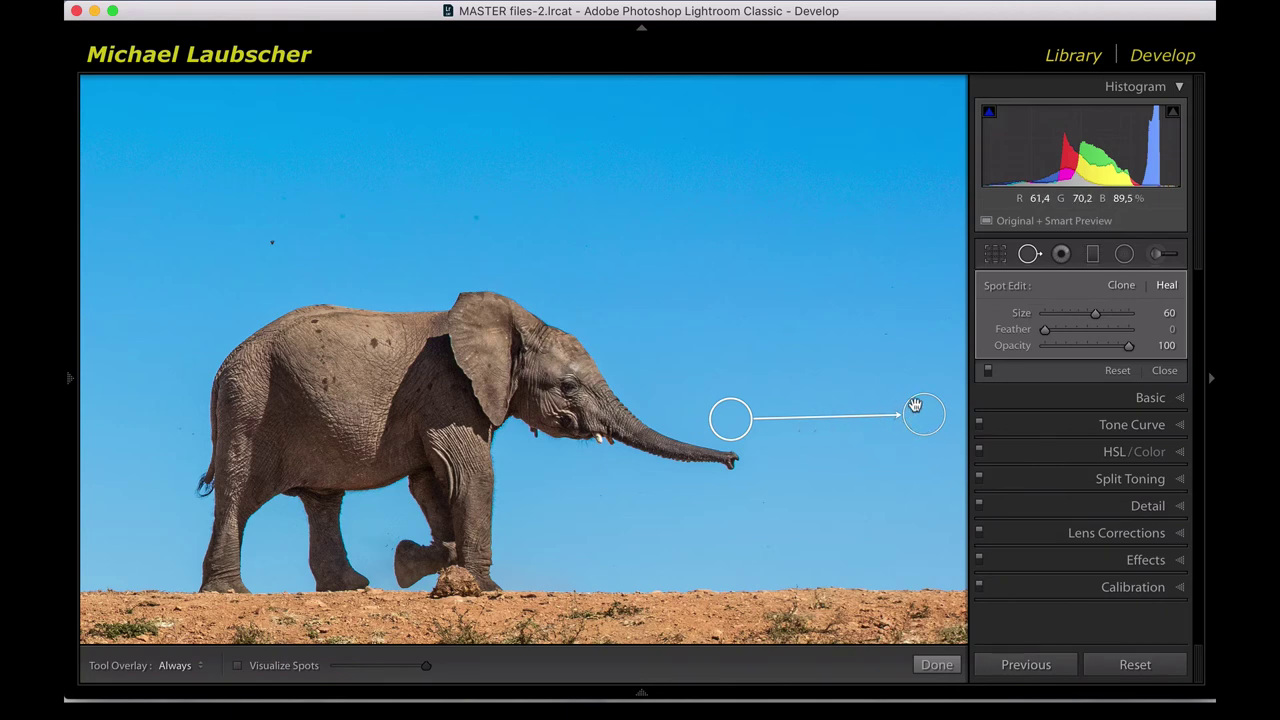
click(776, 279)
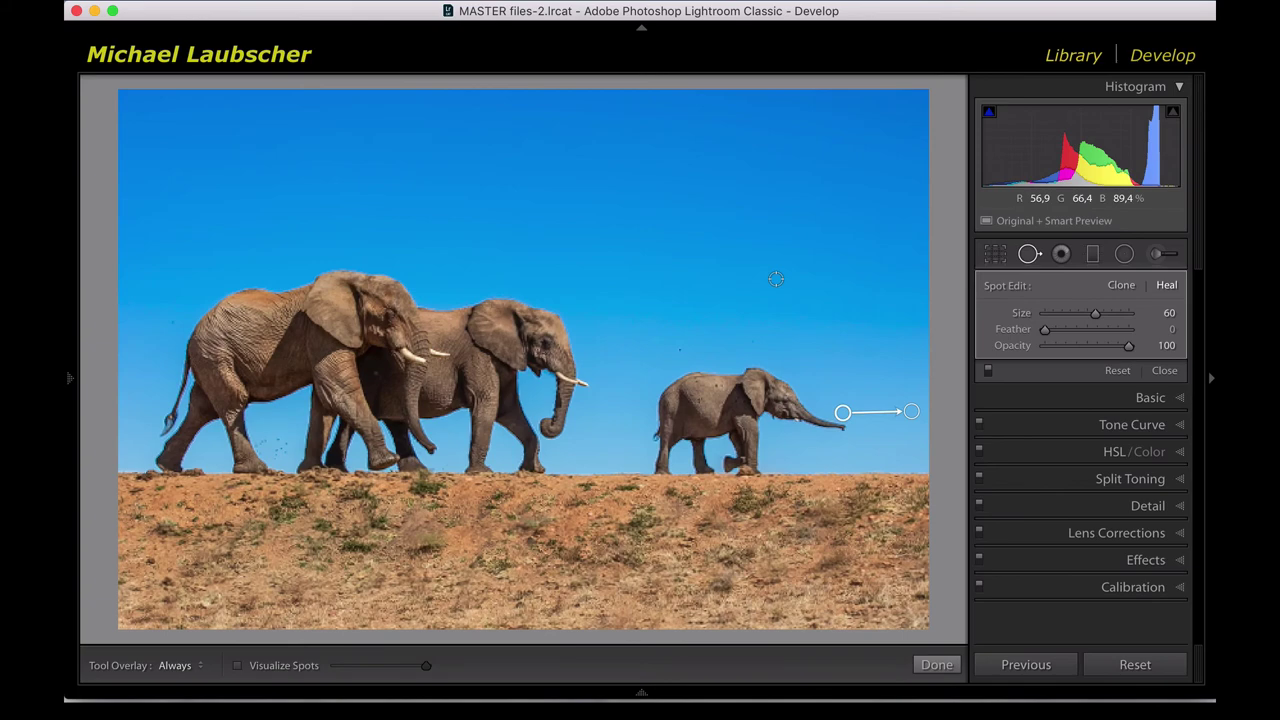
Zoom into the sky with Visualize Spots on and heal the specks around the calf and upper sky.
key(a)
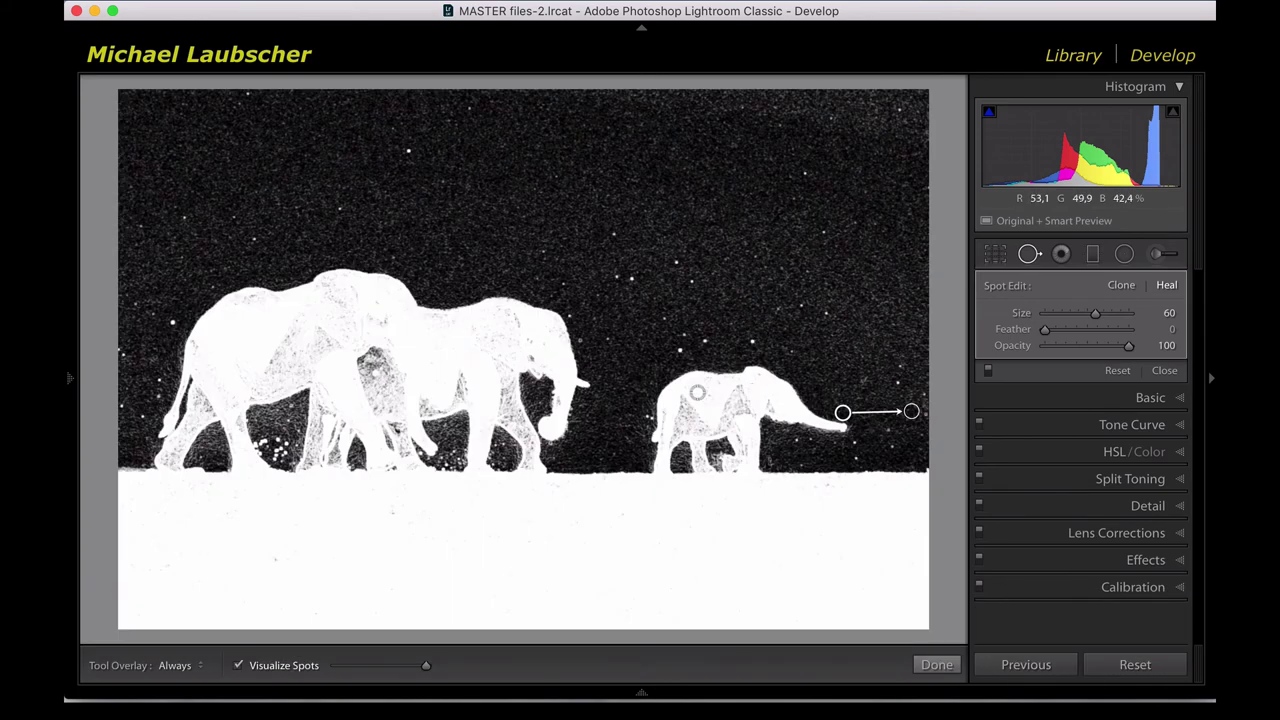
key(space)
click(697, 392)
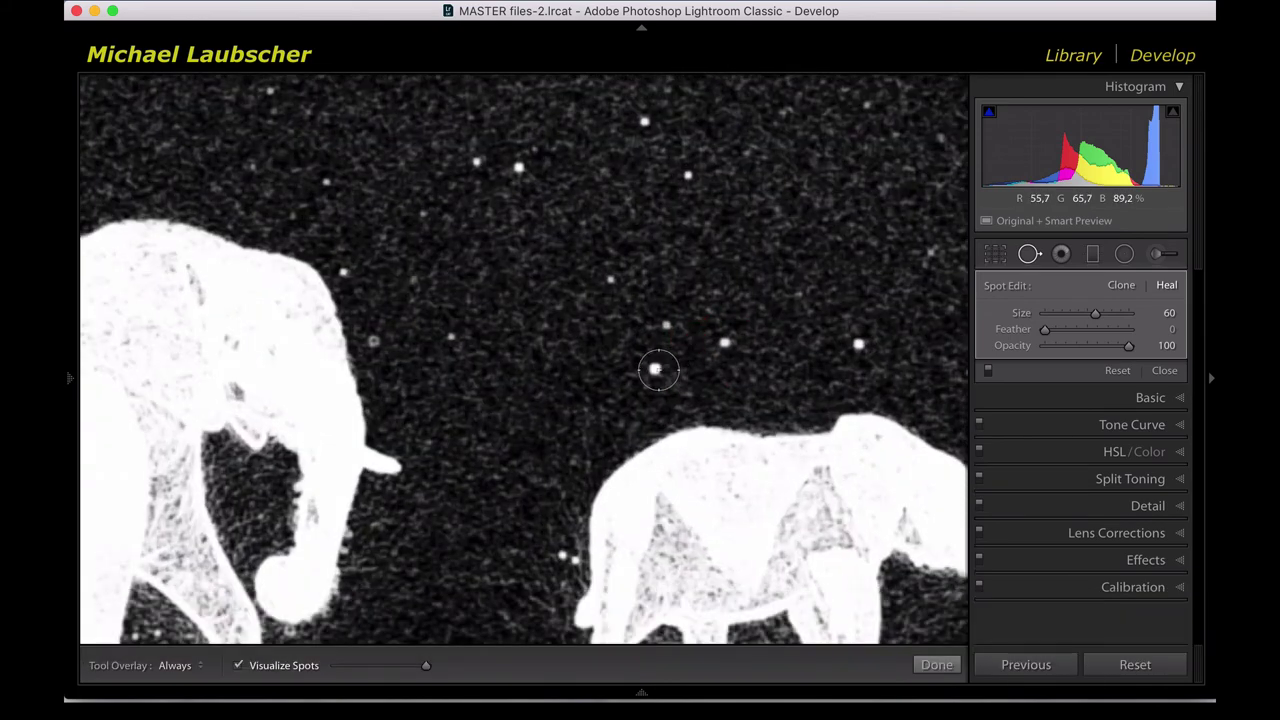
scroll(657, 370, down, 2)
click(655, 370)
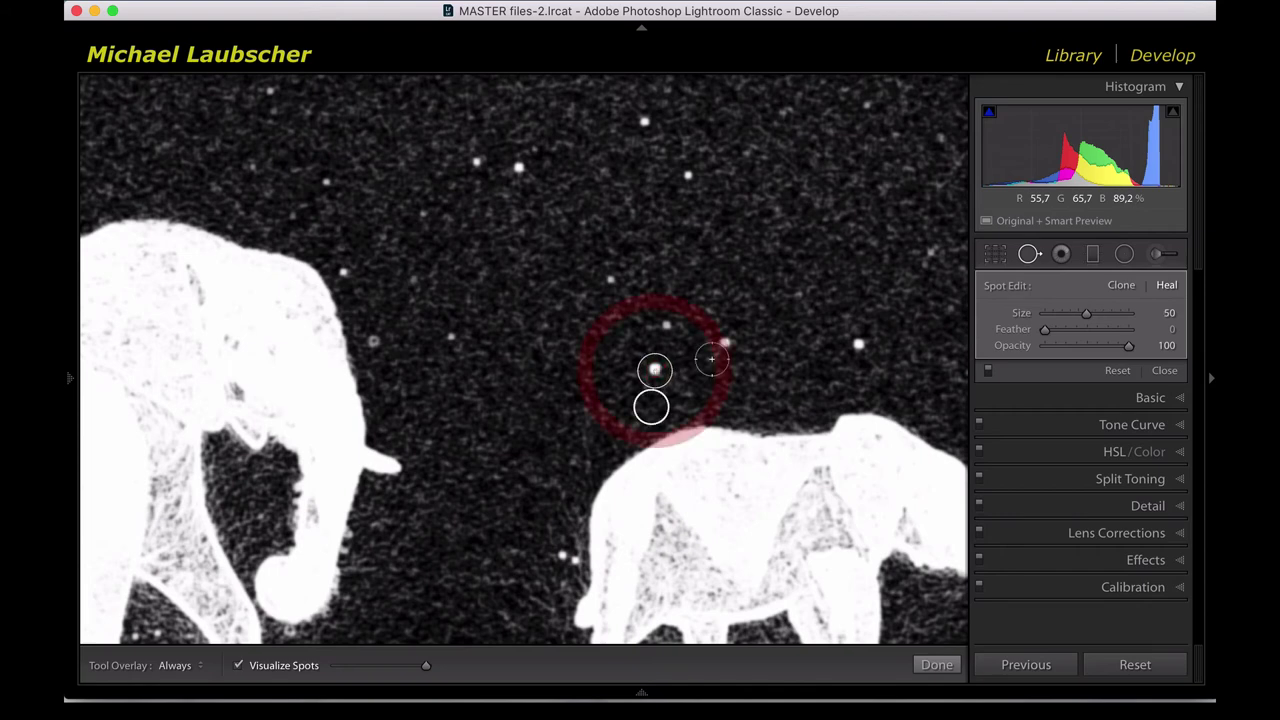
click(722, 342)
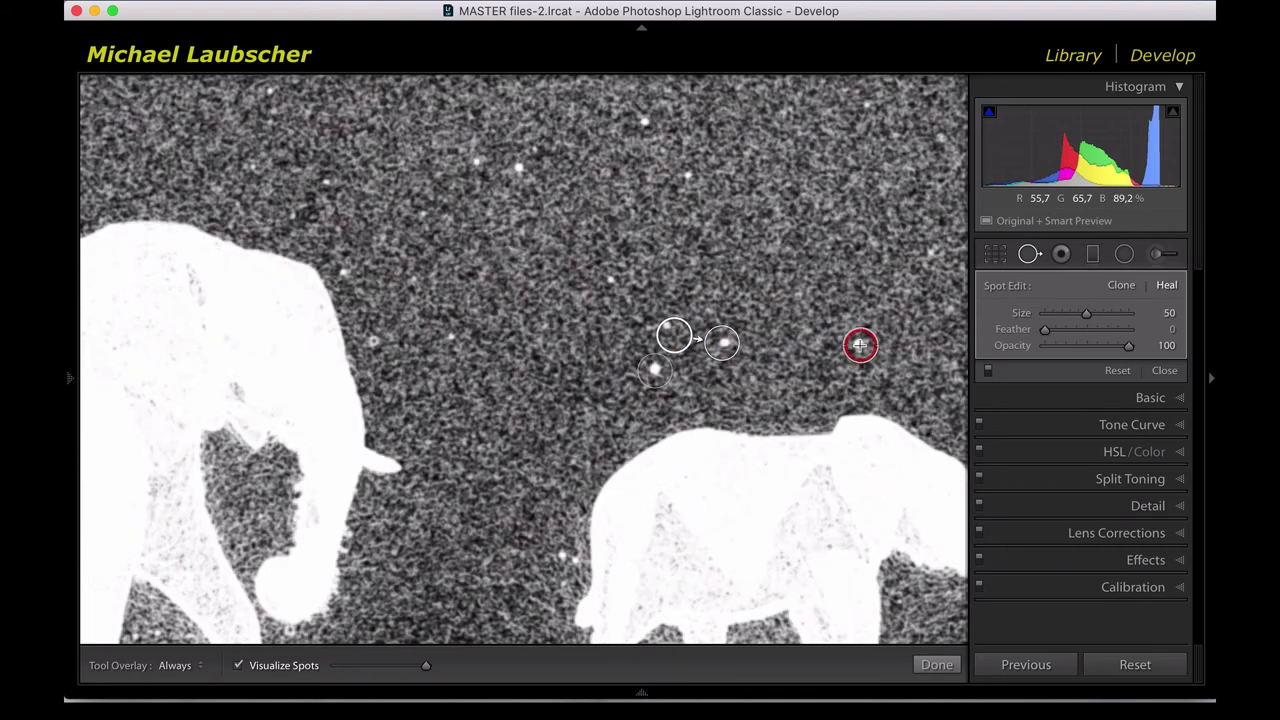
click(860, 344)
click(643, 125)
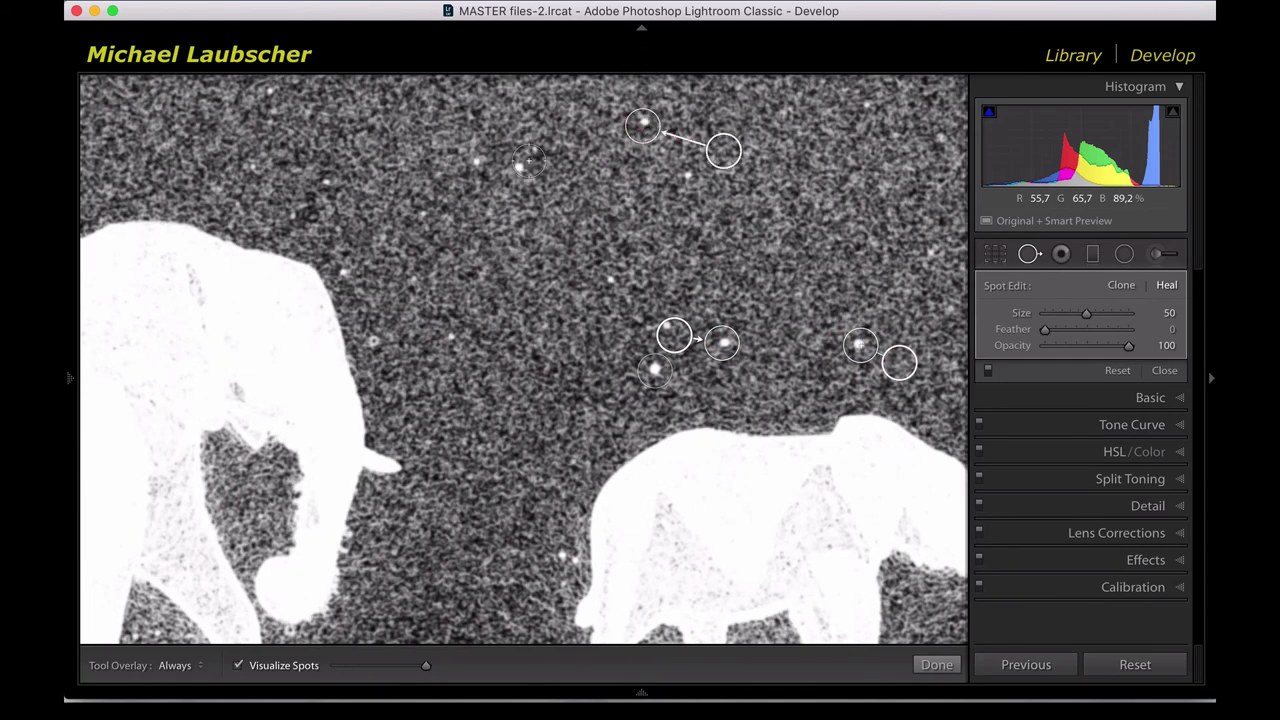
click(521, 166)
click(681, 178)
drag(497, 168, 470, 159)
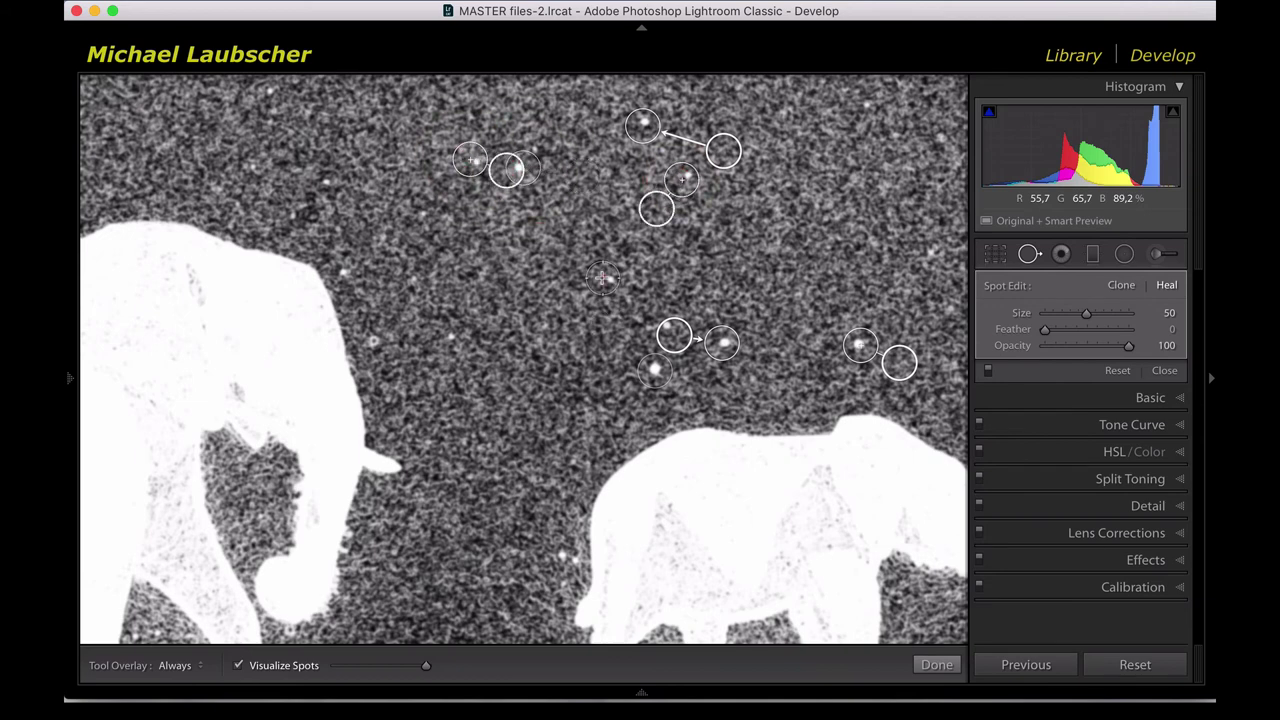
Heal the remaining specks near the adult elephant and upper-left sky, then turn off Visualize Spots.
click(602, 279)
click(377, 338)
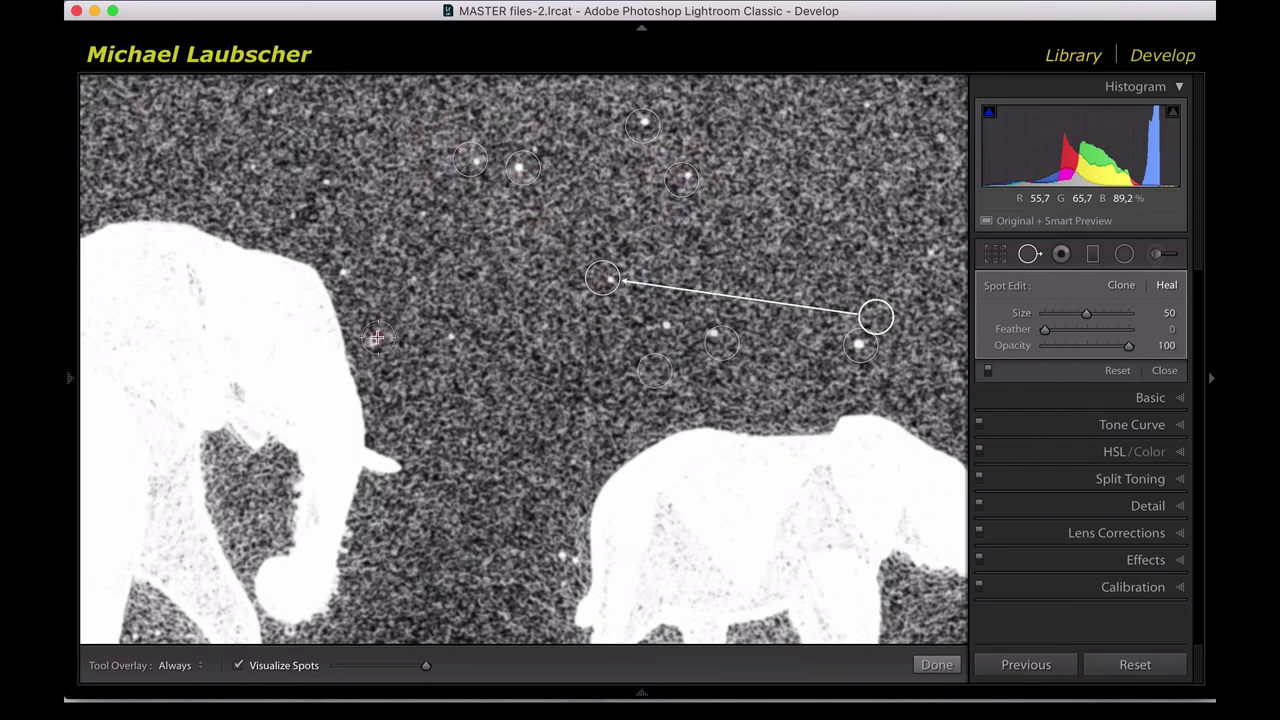
click(345, 266)
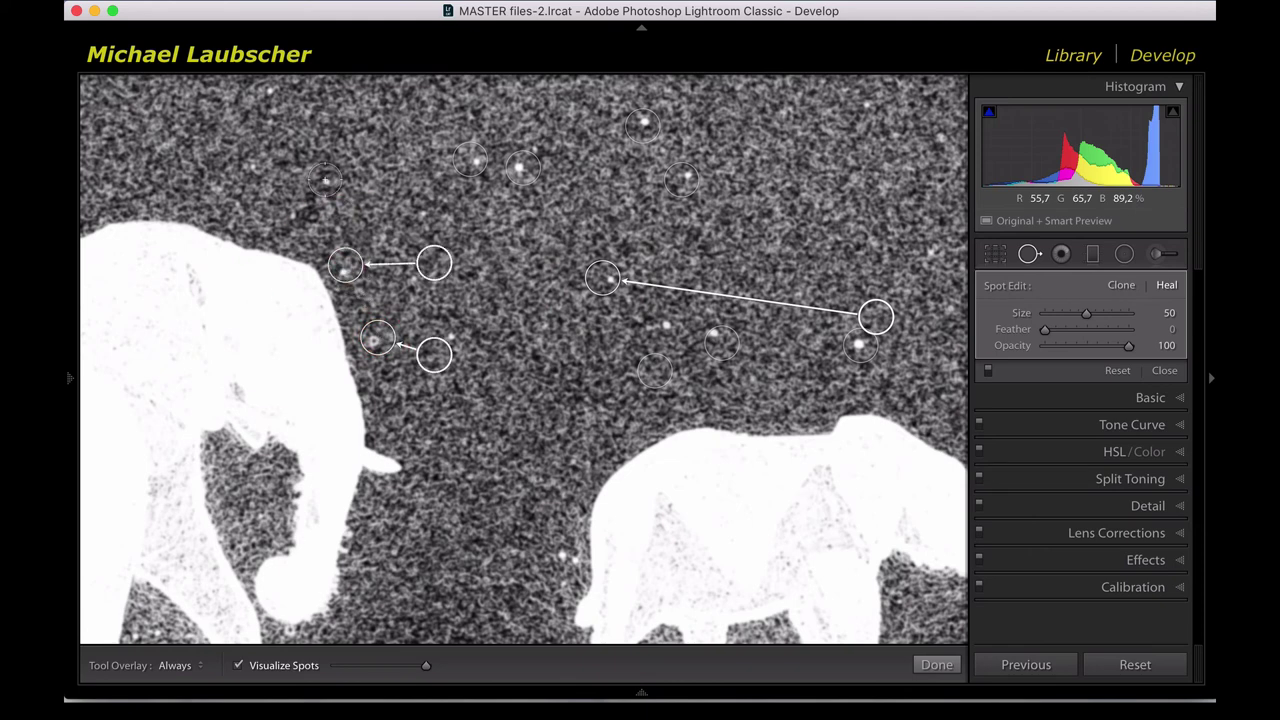
click(324, 181)
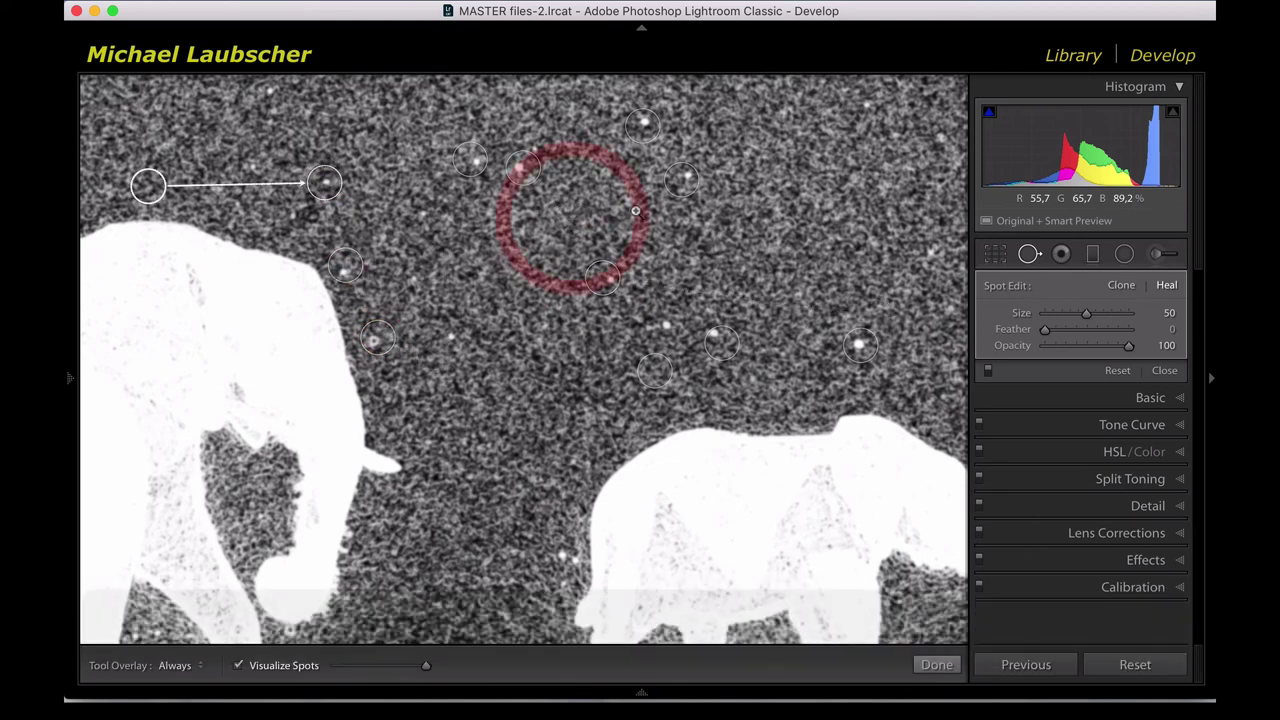
key(z)
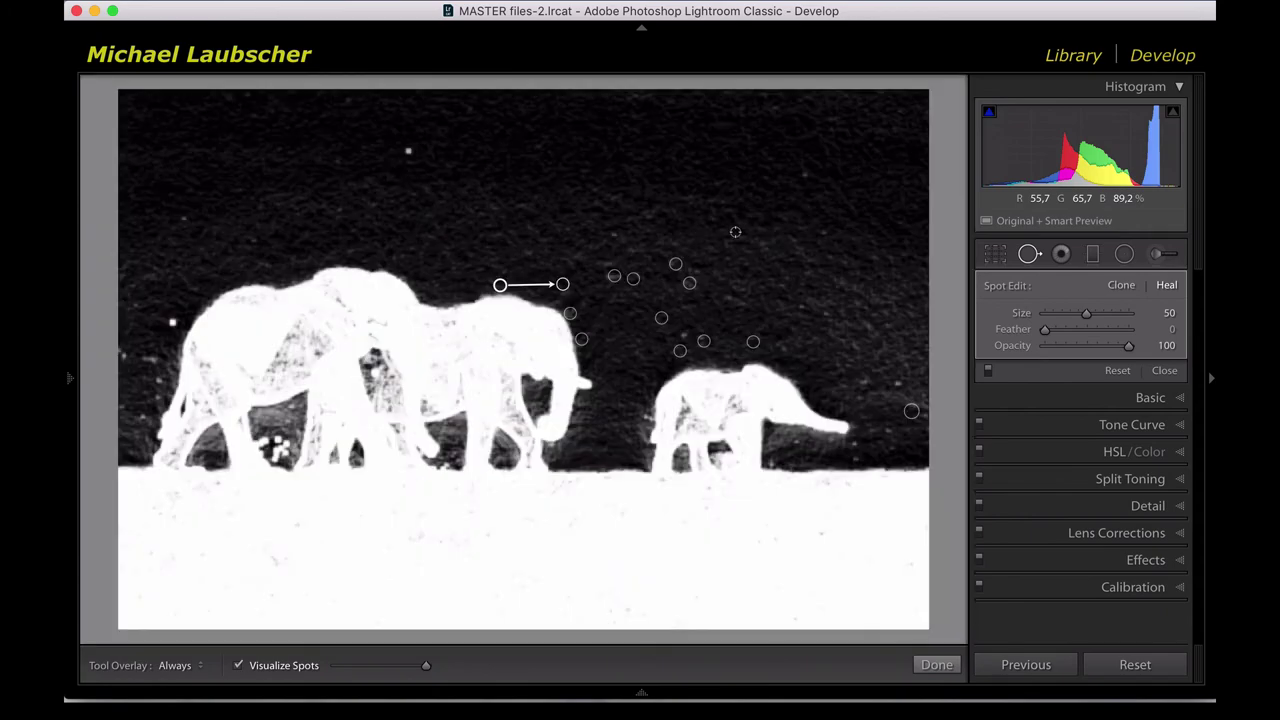
key(space)
key(space)
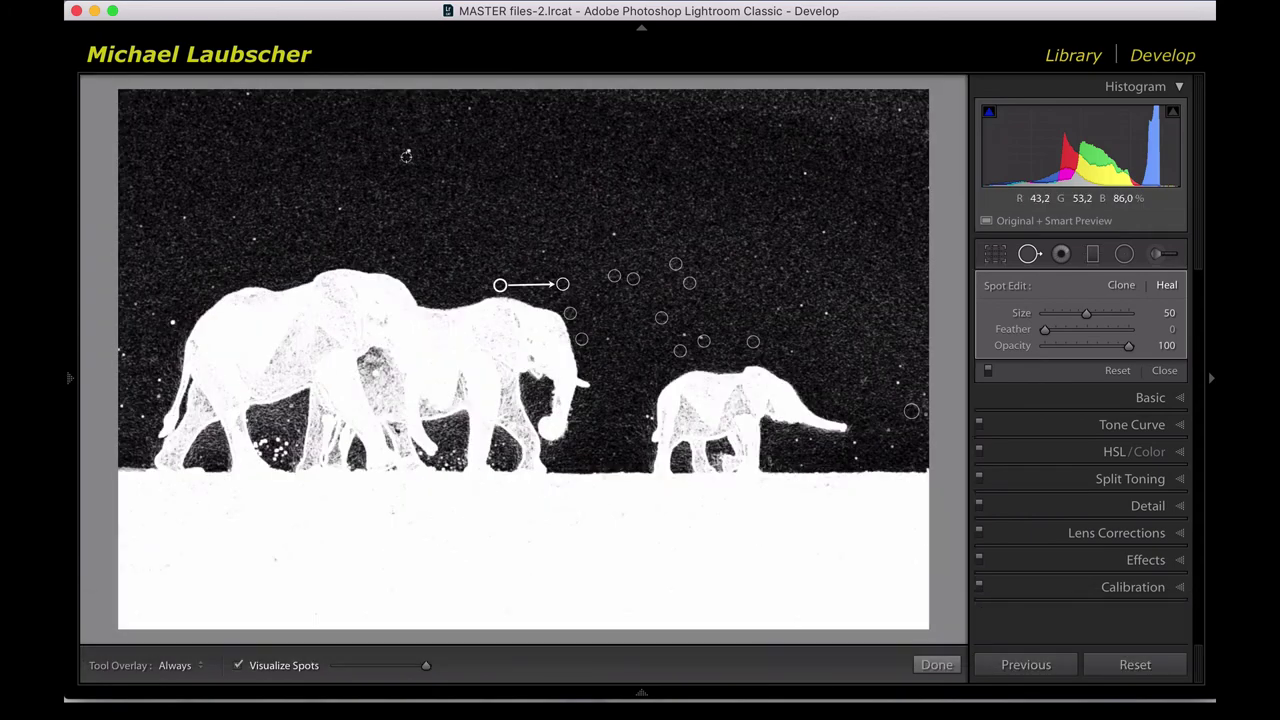
click(408, 151)
key(space)
key(a)
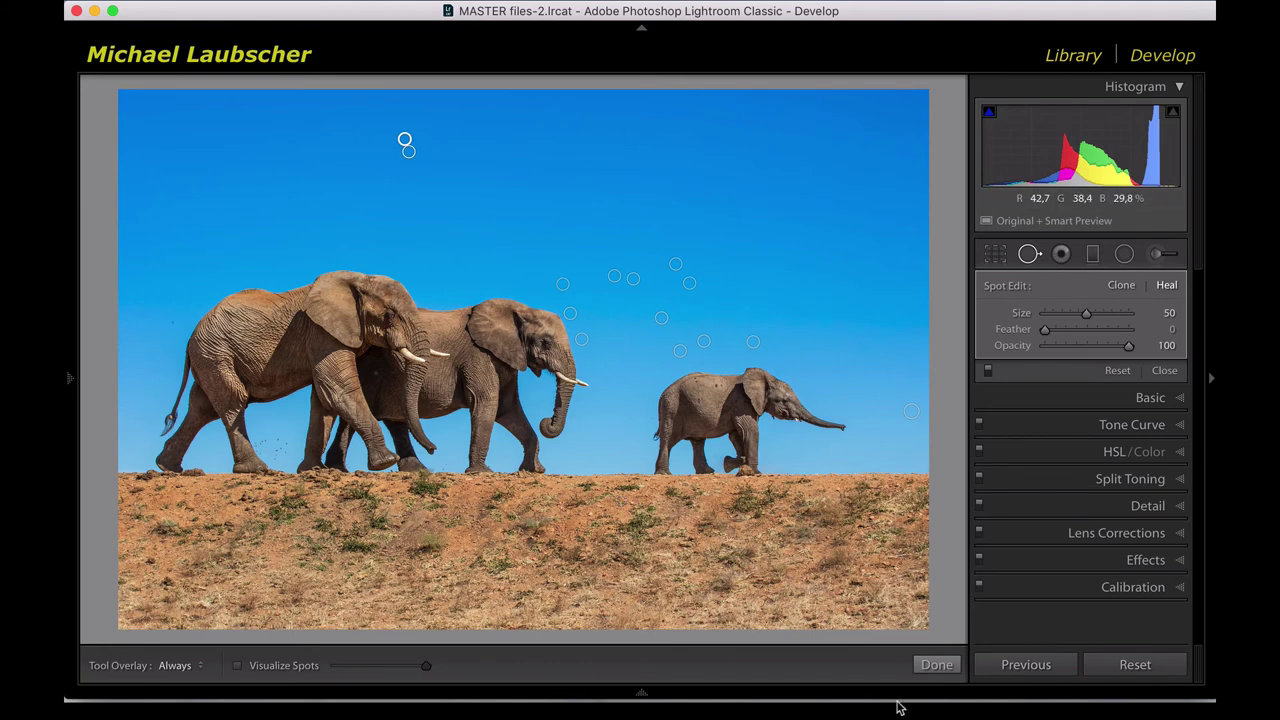
Close Spot Removal with Done to commit the healed sky.
click(937, 665)
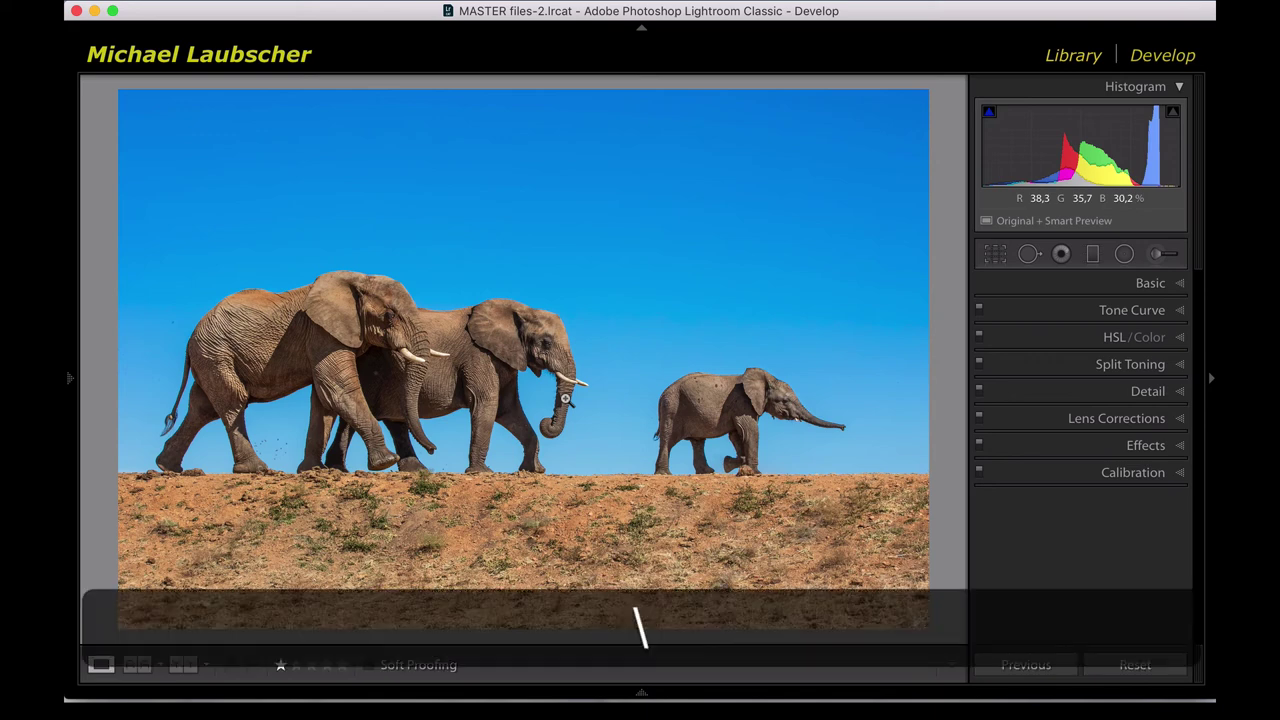
key(backslash)
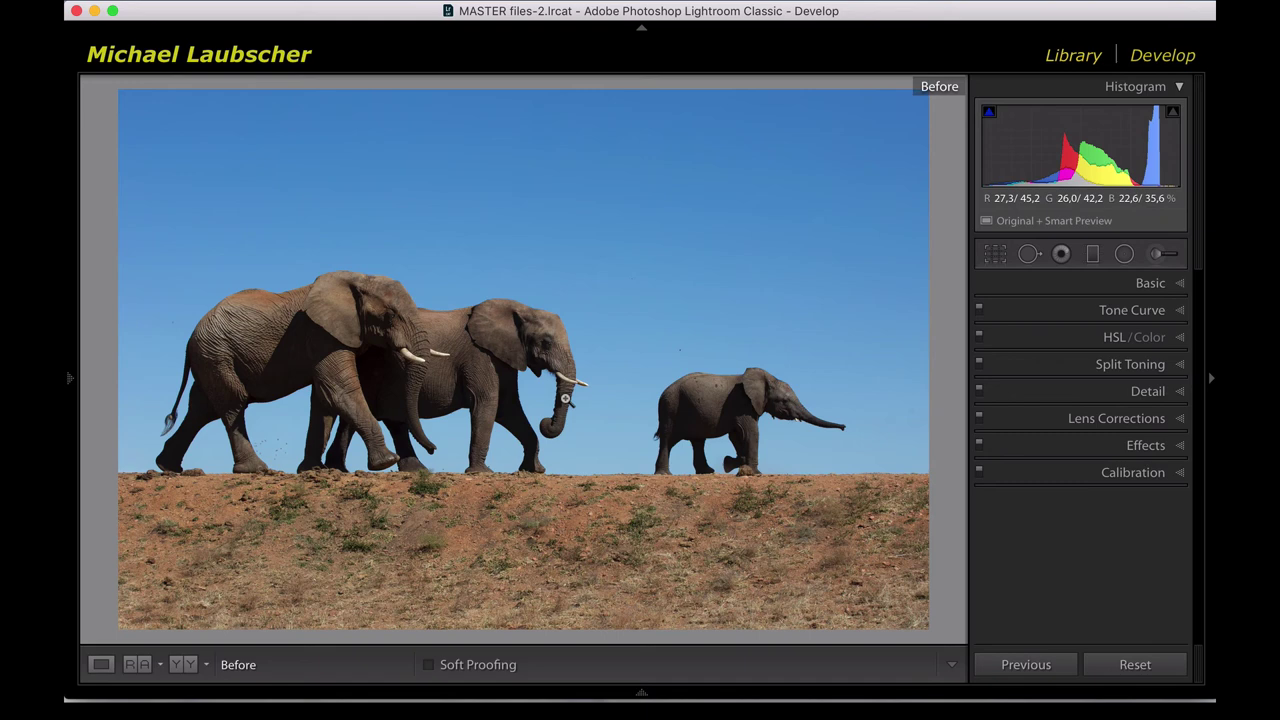
key(backslash)
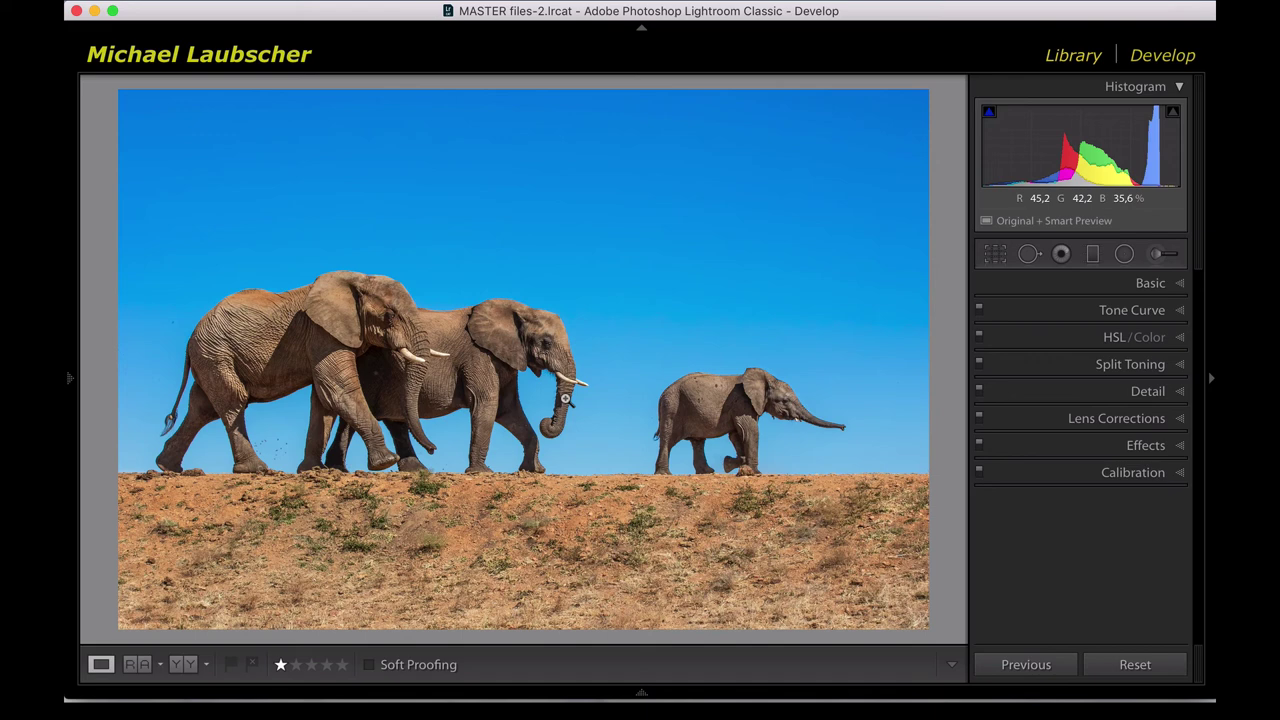
key(y)
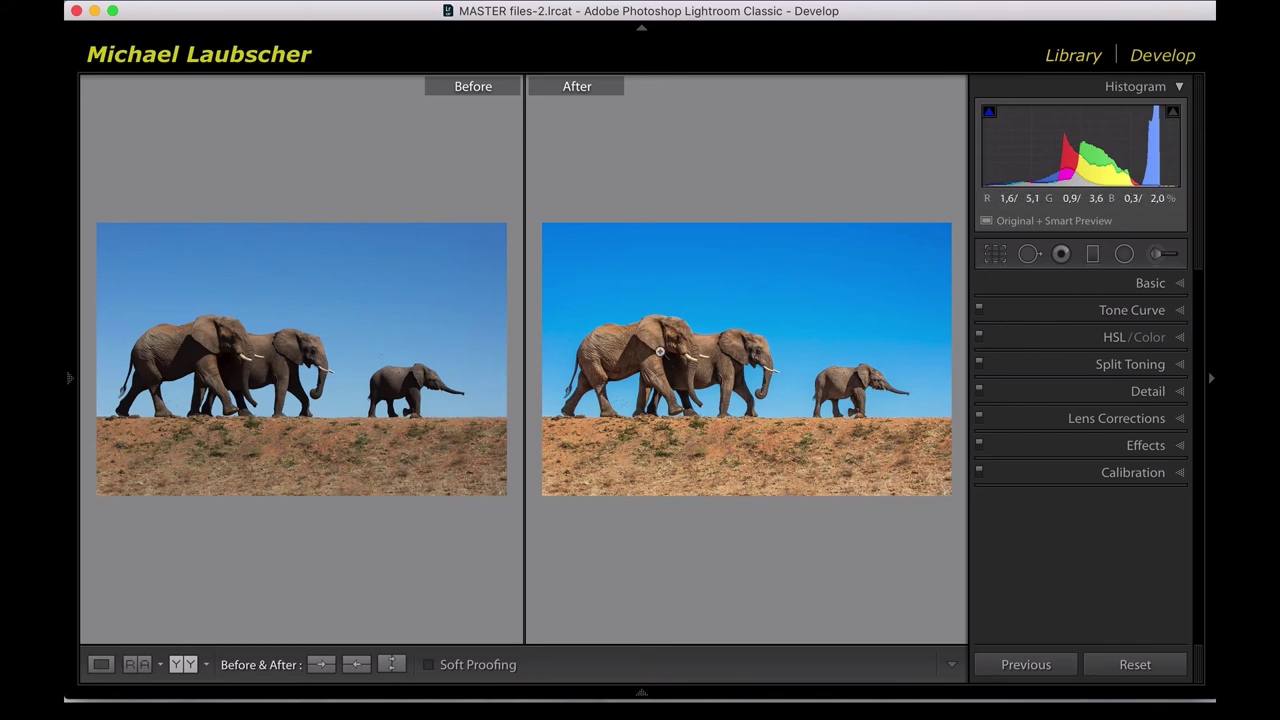
key(y)
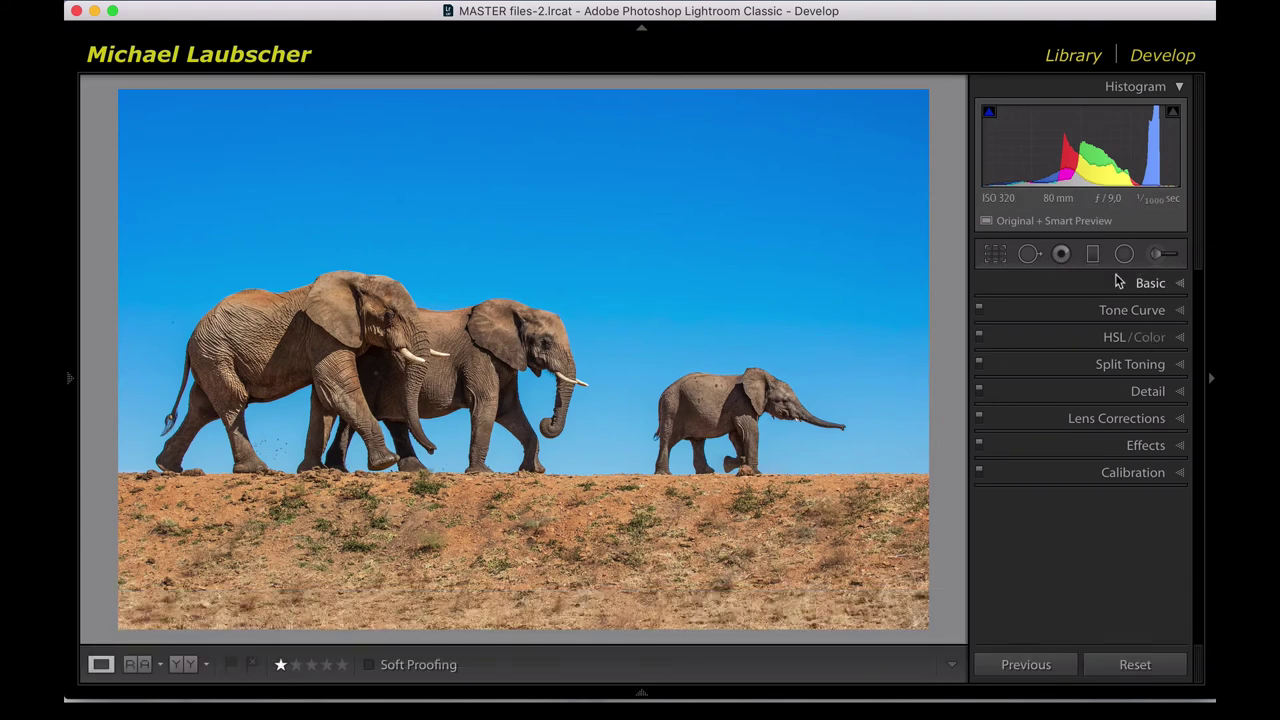
Open the Adjustment Brush, select the sky mask's edit pin and reset its effects.
click(1160, 258)
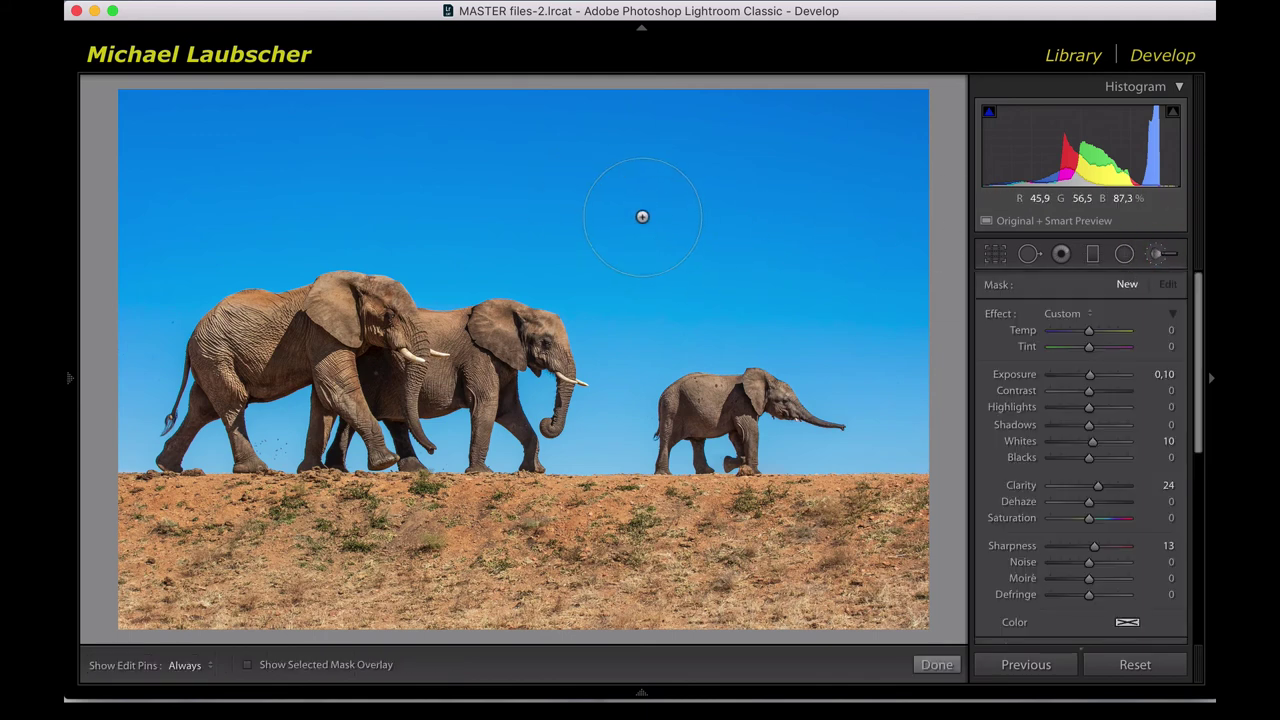
key(h)
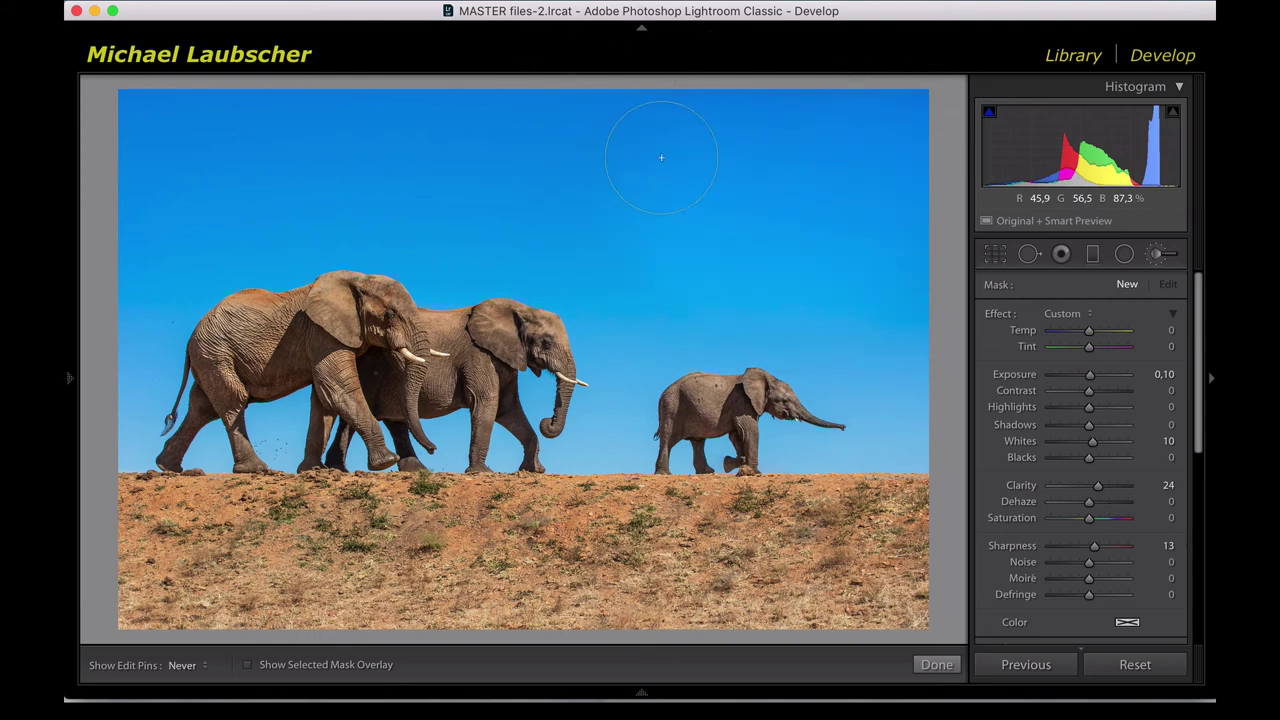
key(h)
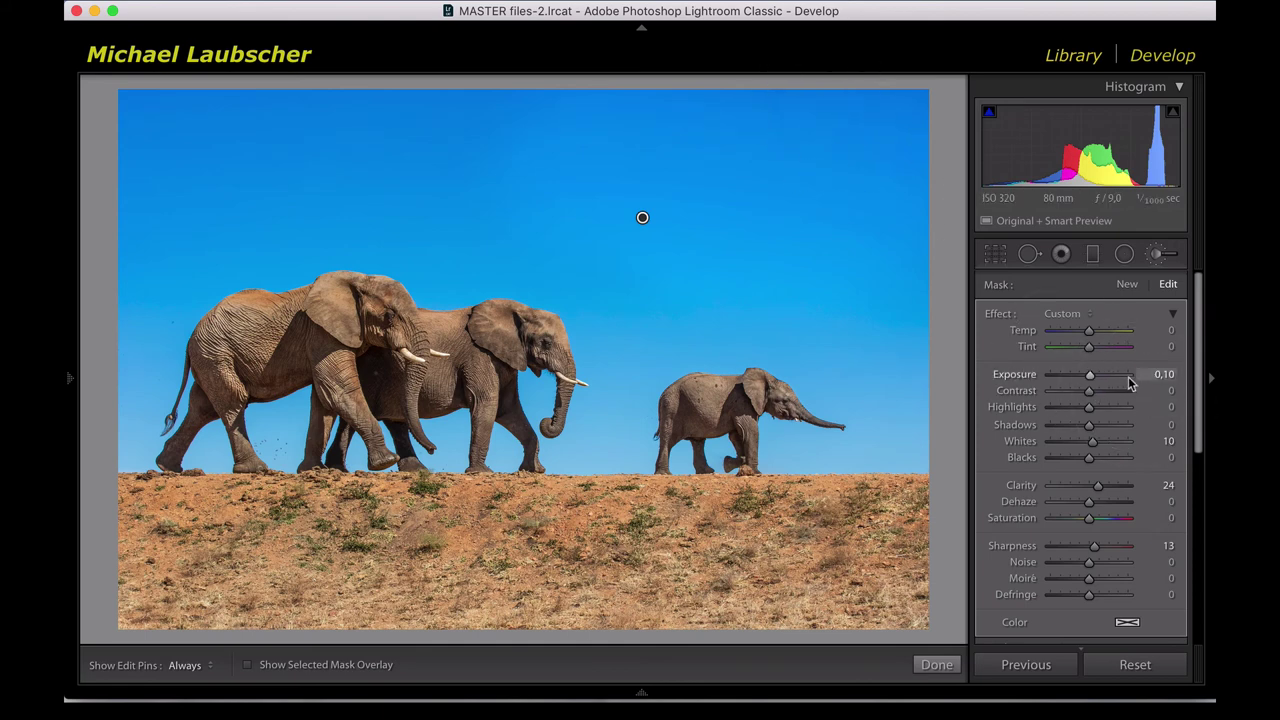
double_click(998, 316)
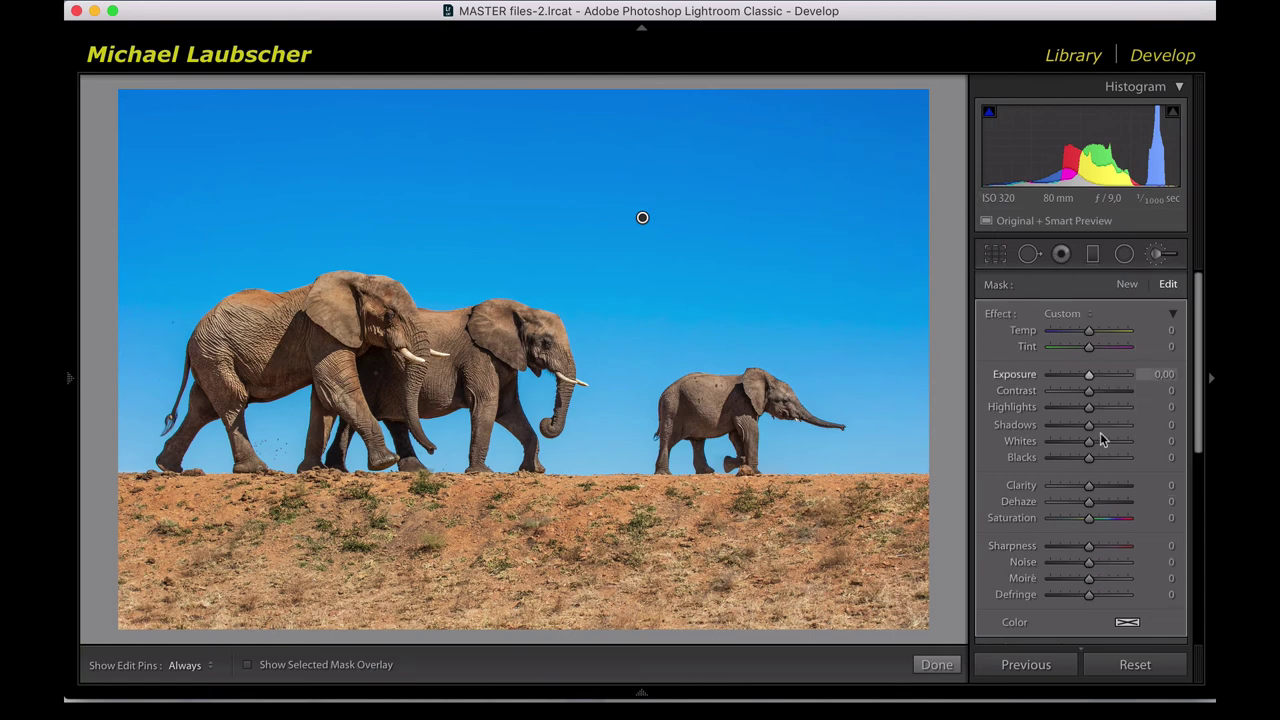
Try Exposure, Contrast and Whites on the sky mask, then reset every effect to 0.
mouse_move(1080, 373)
mouse_down()
mouse_move(1107, 376)
mouse_move(1060, 395)
mouse_up()
mouse_move(1089, 441)
mouse_down()
mouse_move(1064, 447)
mouse_move(1103, 457)
mouse_move(1091, 459)
mouse_up()
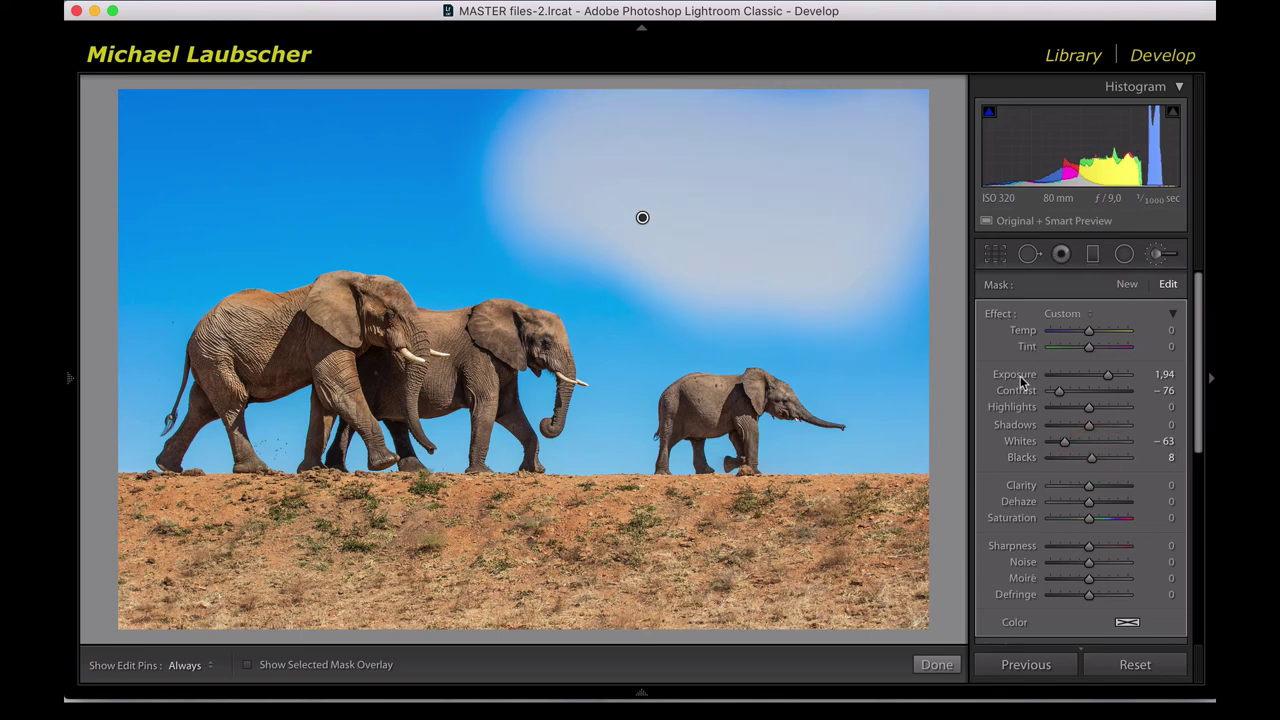
double_click(1020, 374)
double_click(1022, 391)
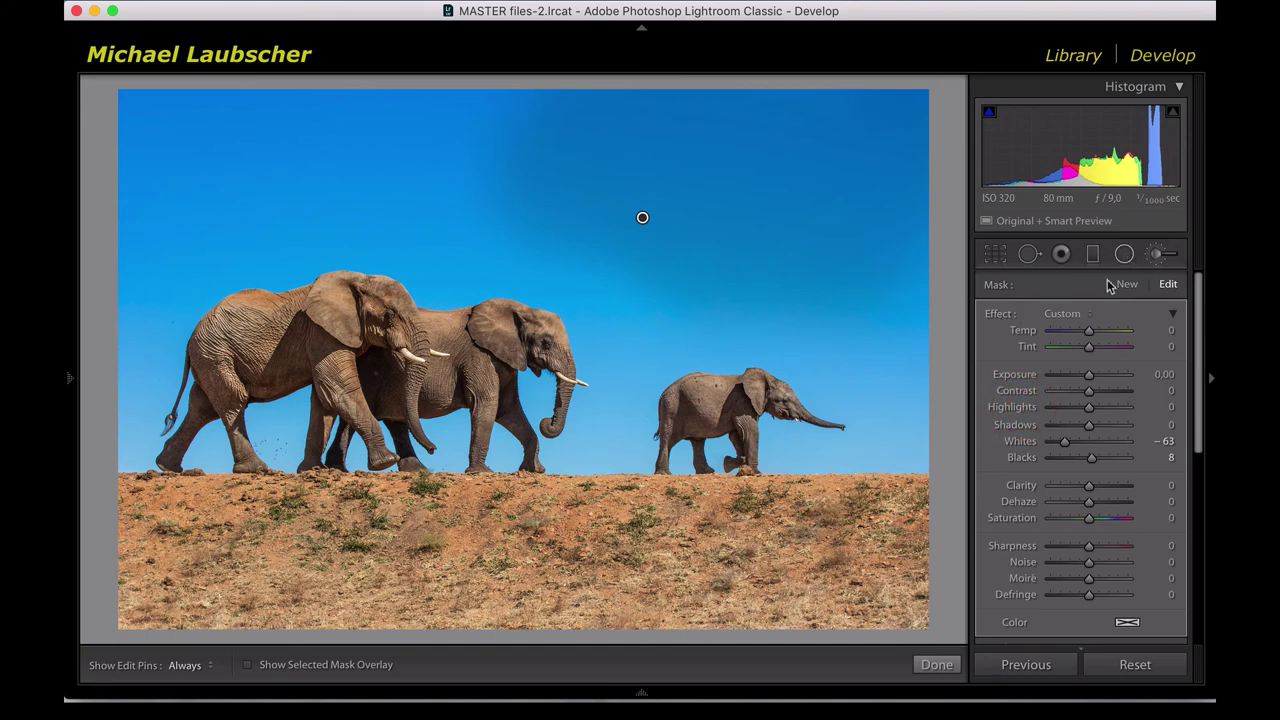
double_click(998, 316)
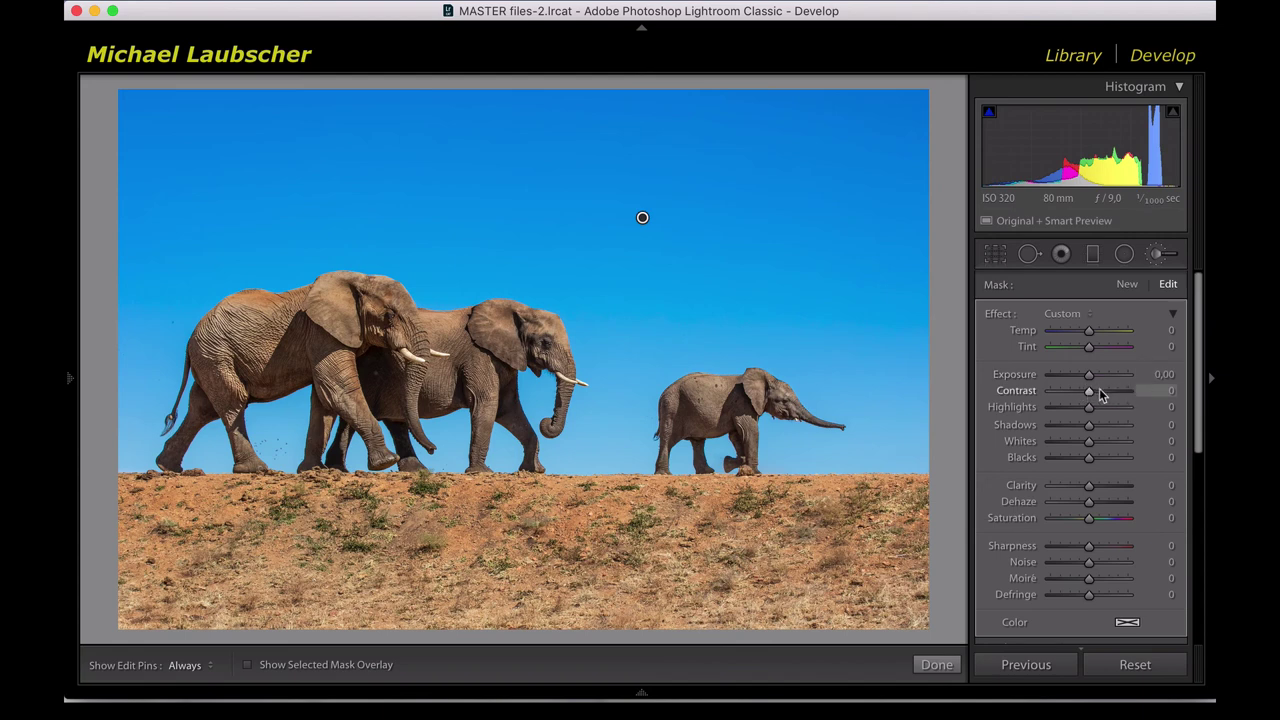
Show the sky mask as a coloured overlay and extend it over the top-left sky.
key(h)
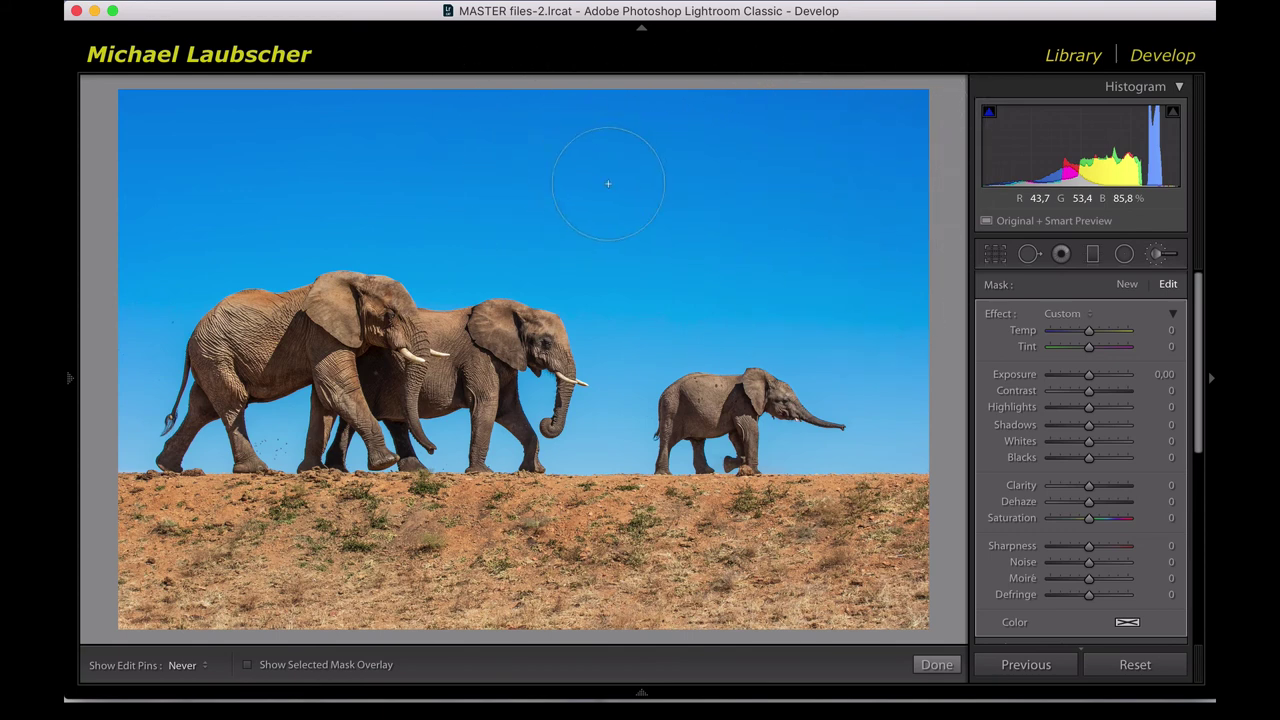
key(h)
key(o)
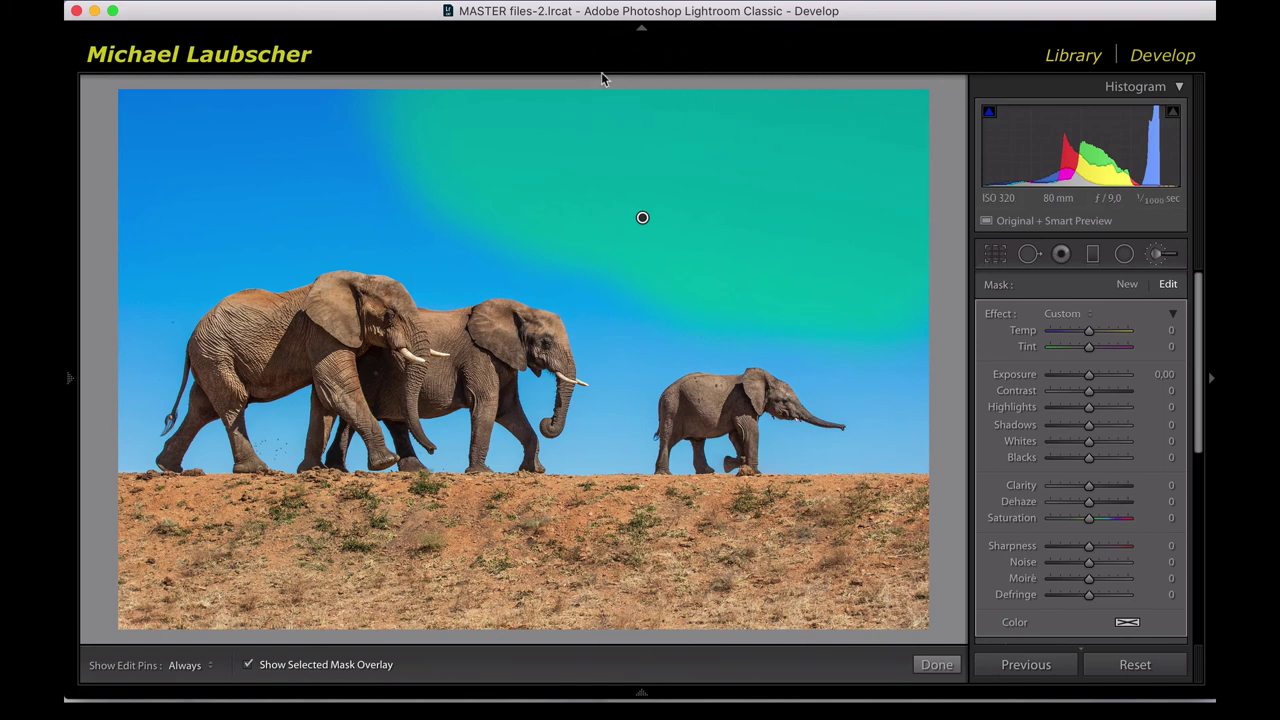
key(h)
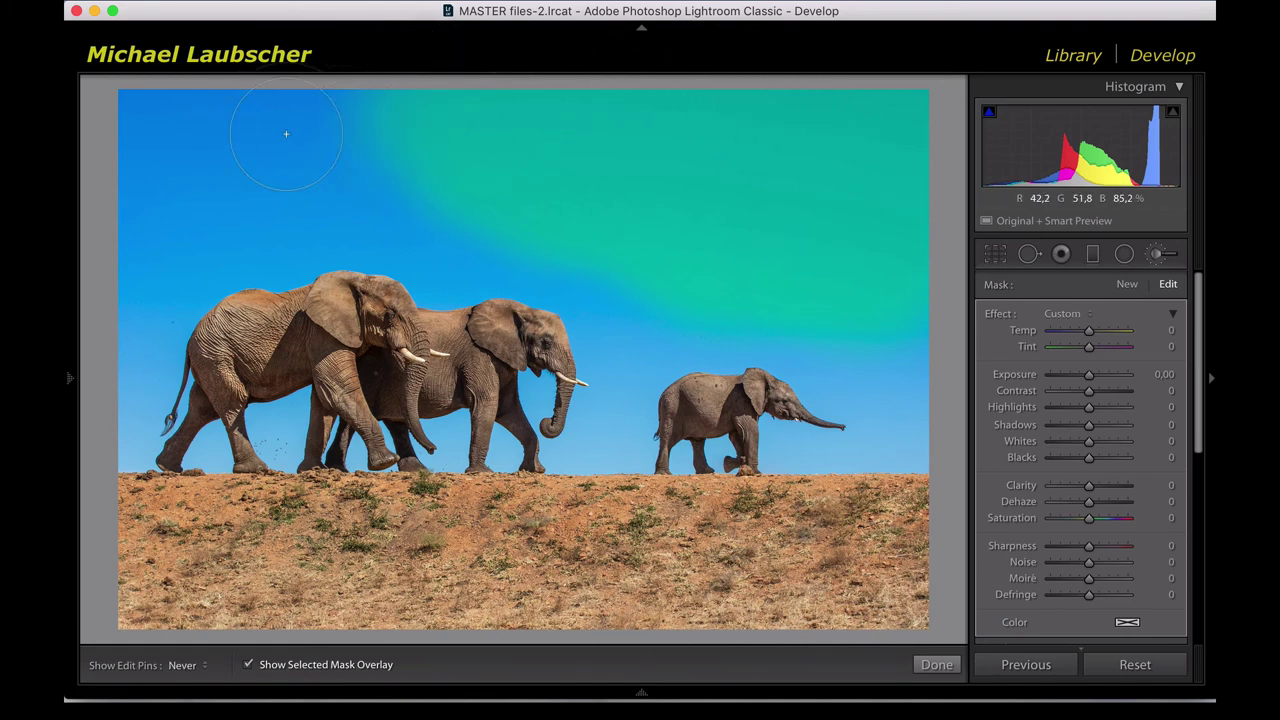
mouse_move(286, 129)
mouse_down()
mouse_move(109, 155)
mouse_move(251, 158)
mouse_up()
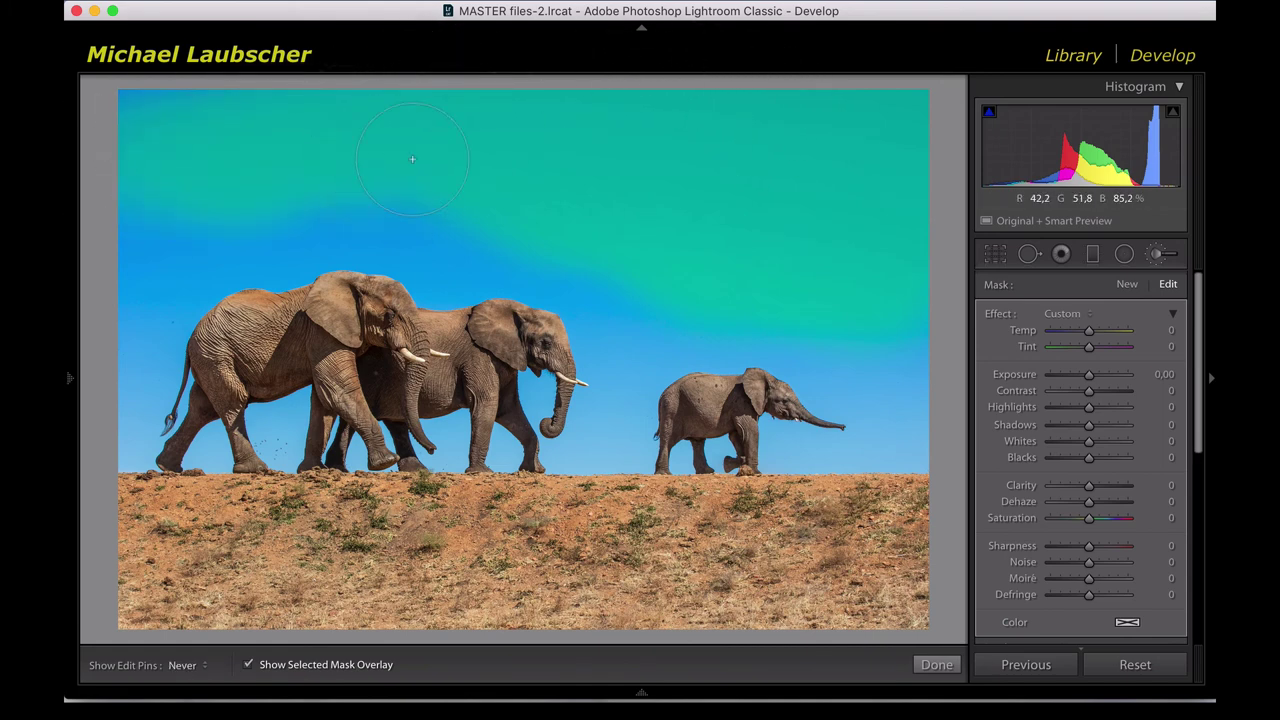
key(h)
key(h)
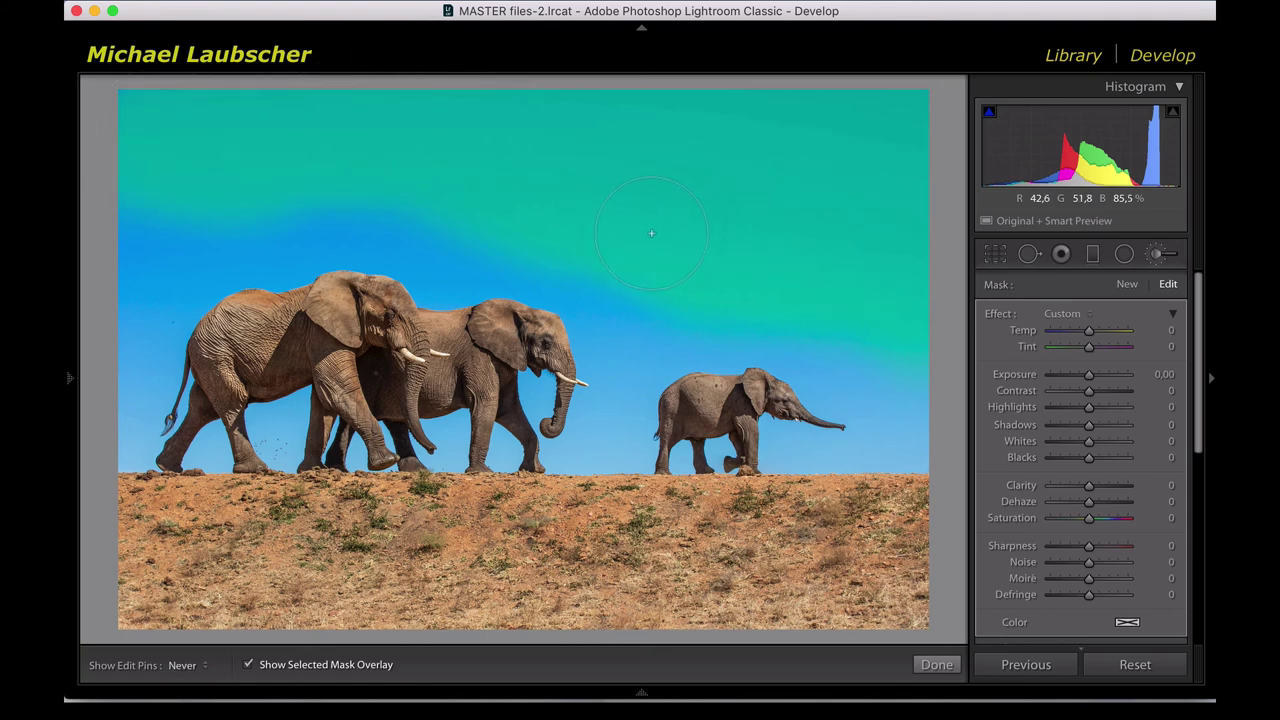
Show the edit pins and nudge the brush size up then back down.
key(h)
key(bracketright)
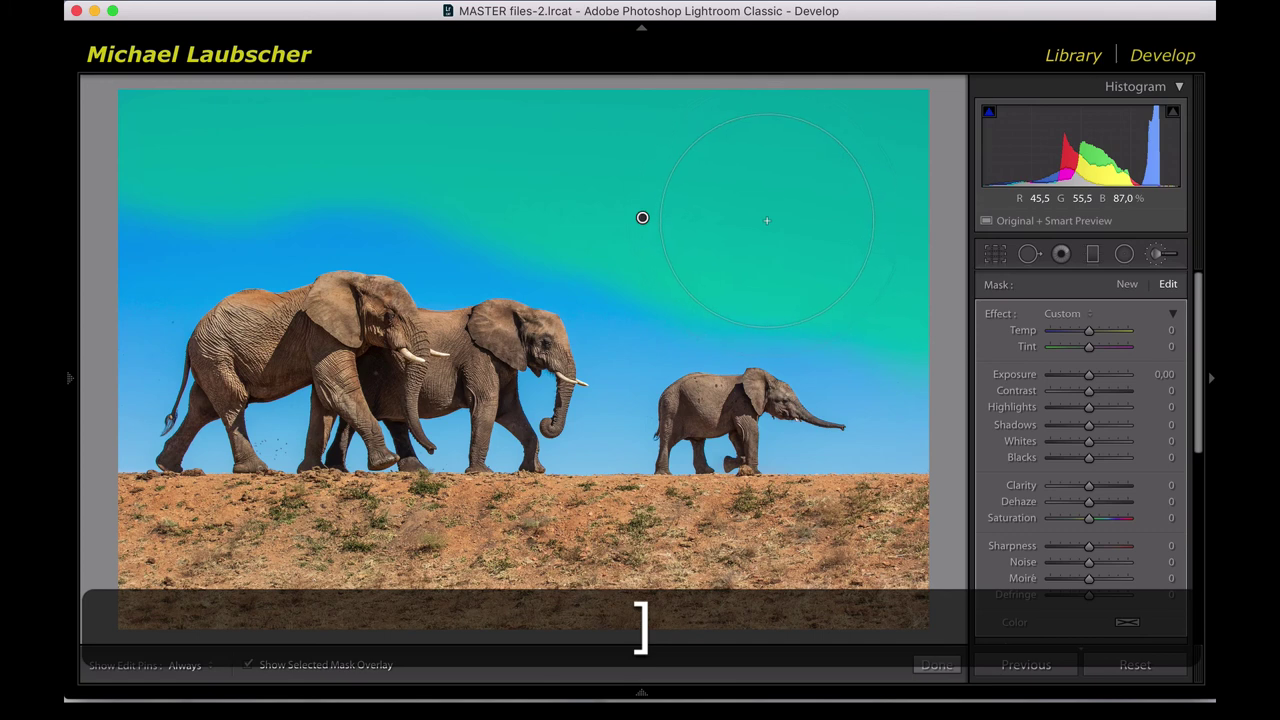
key(bracketleft)
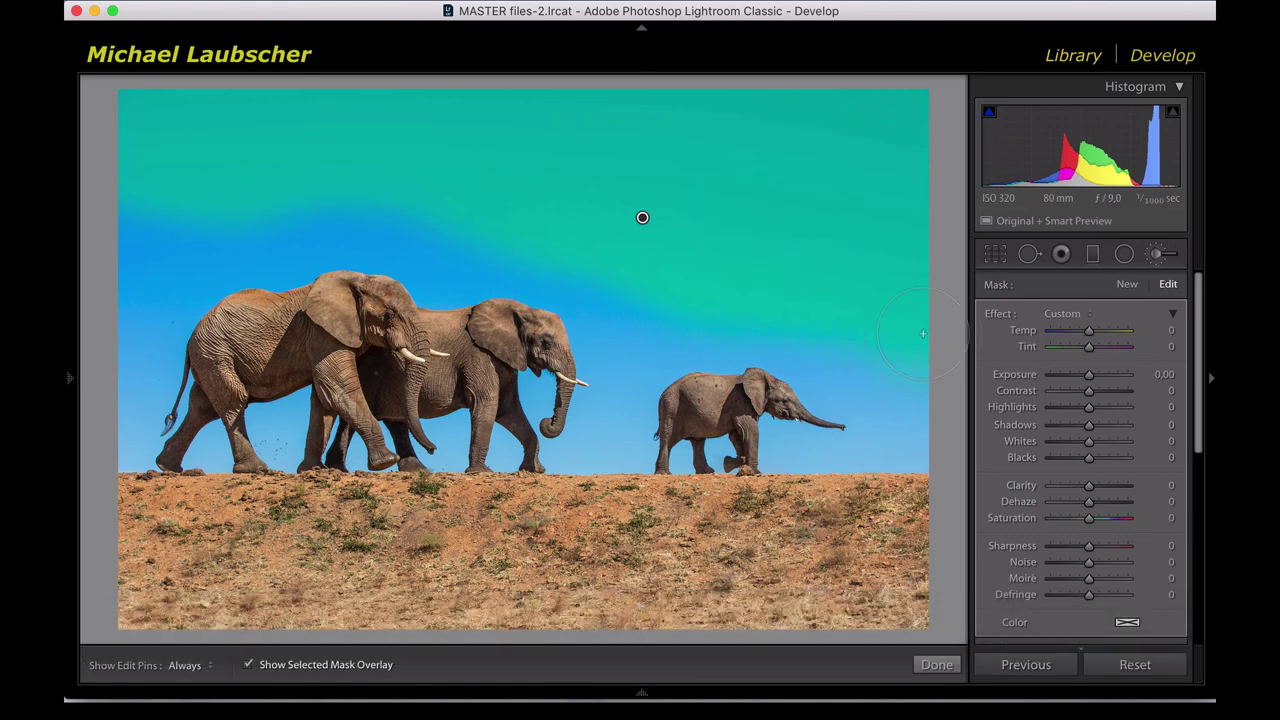
Lower the brush Density to 49 in the Brush section.
scroll(1060, 501, down, 5)
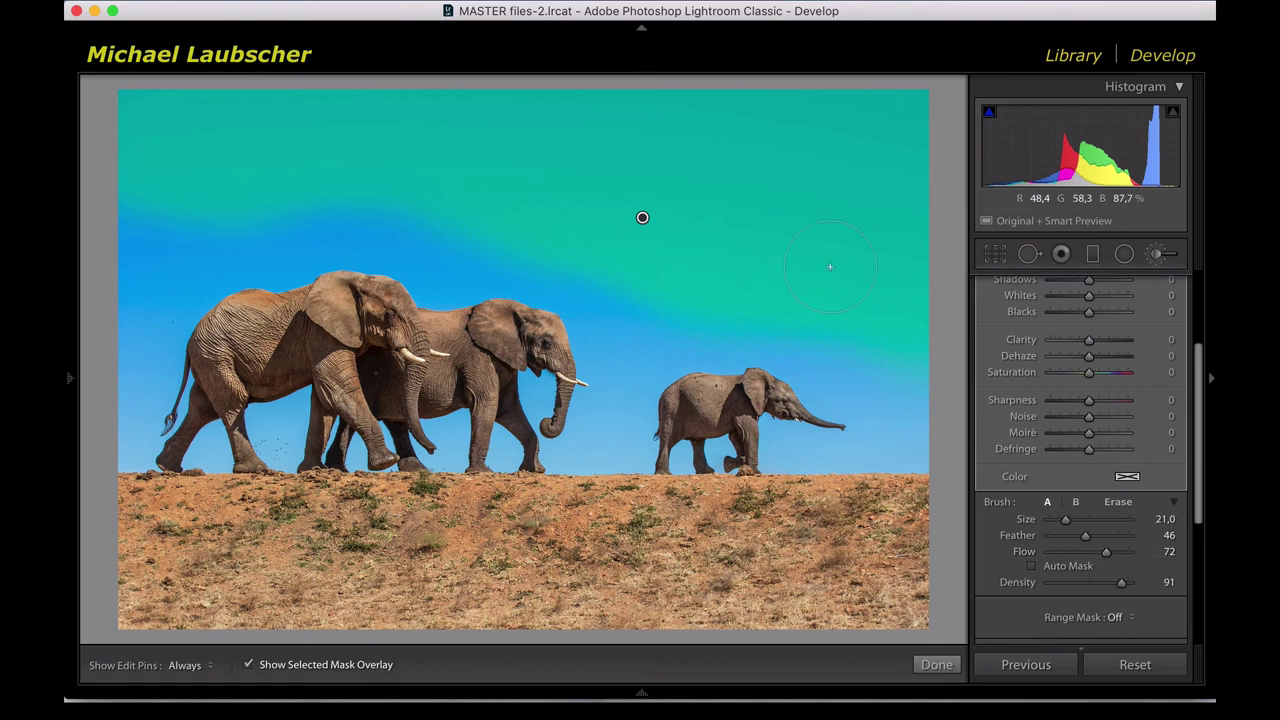
key(h)
key(h)
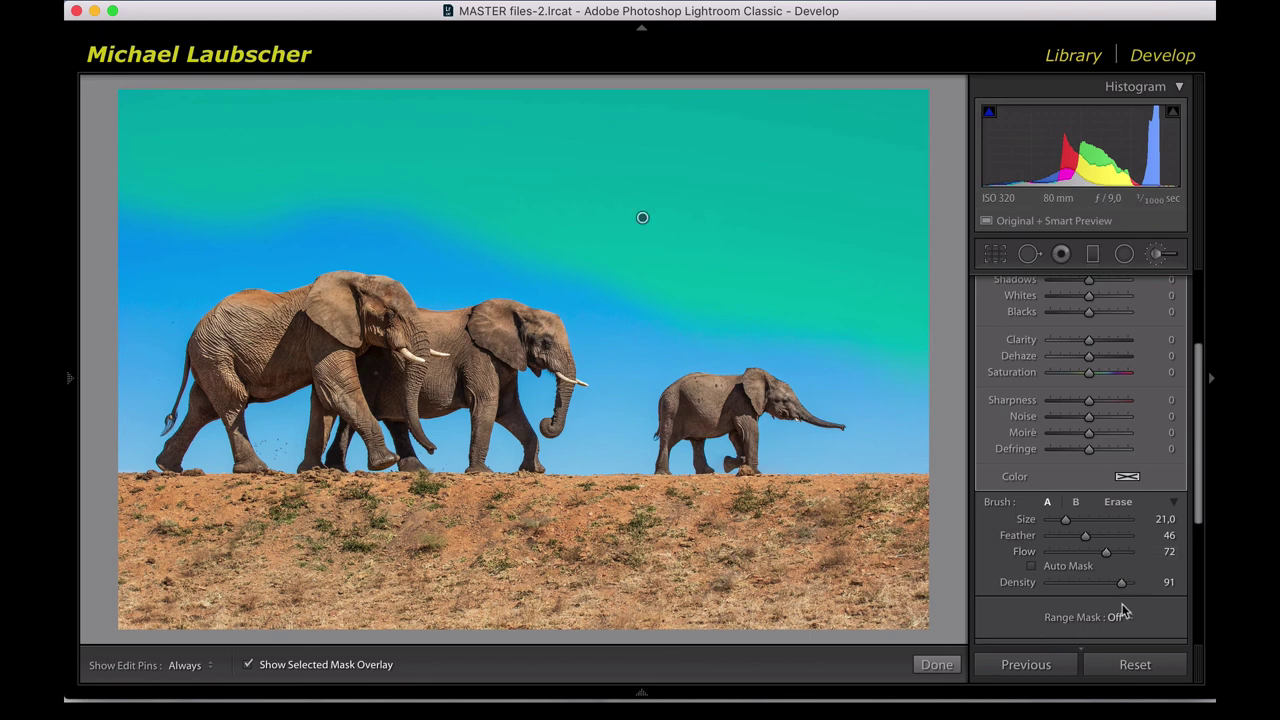
mouse_move(1122, 588)
mouse_down()
mouse_move(1062, 588)
mouse_move(1103, 589)
mouse_move(1089, 582)
mouse_up()
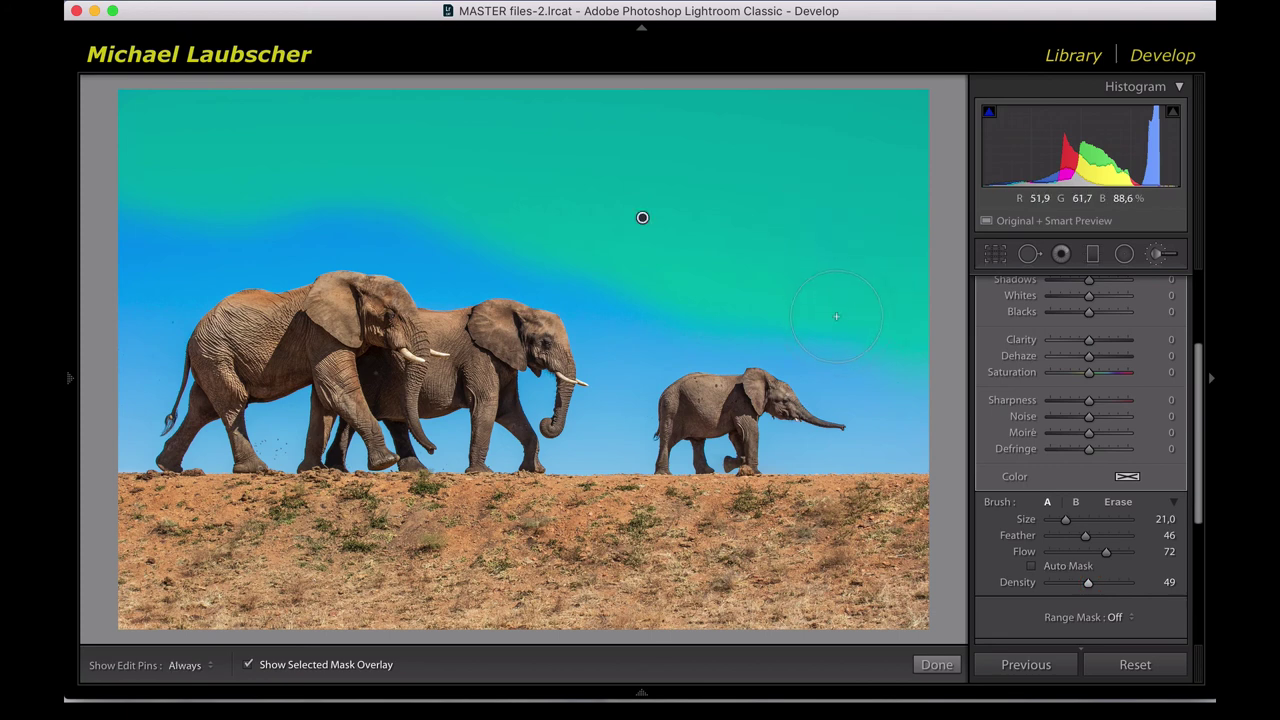
Set the brush Flow to 10, then raise it to 90.
key(1)
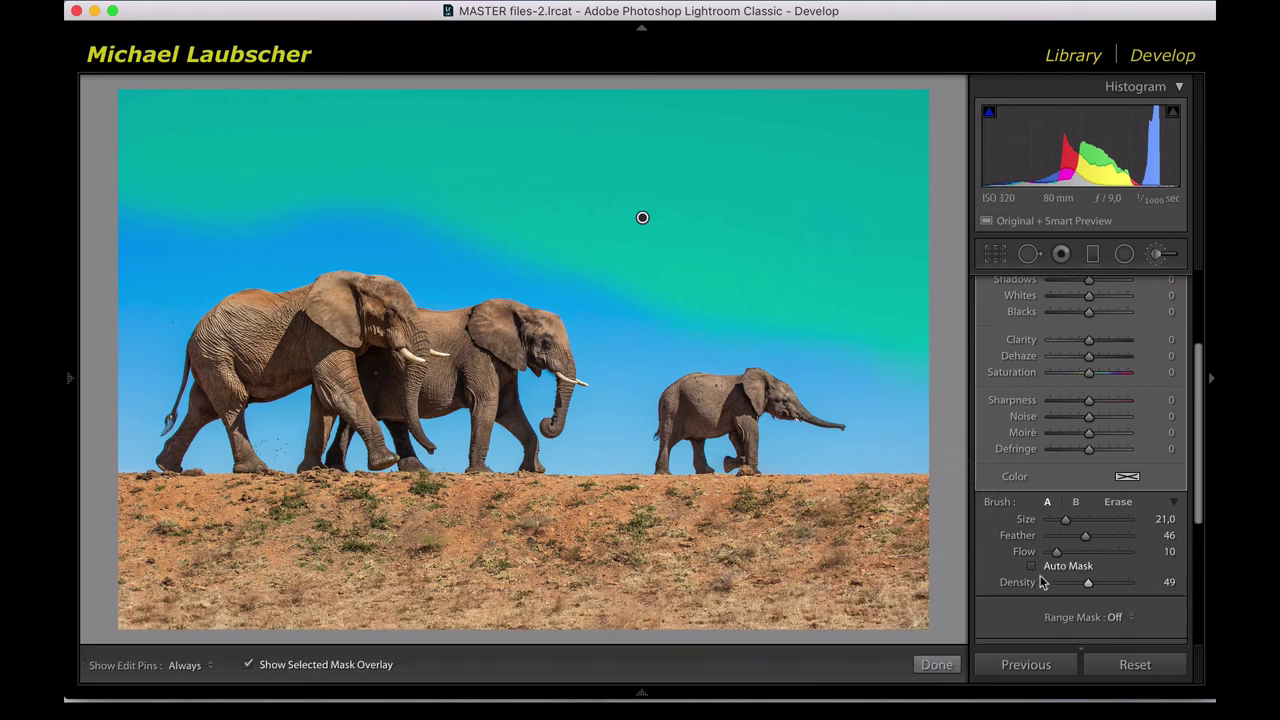
key(h)
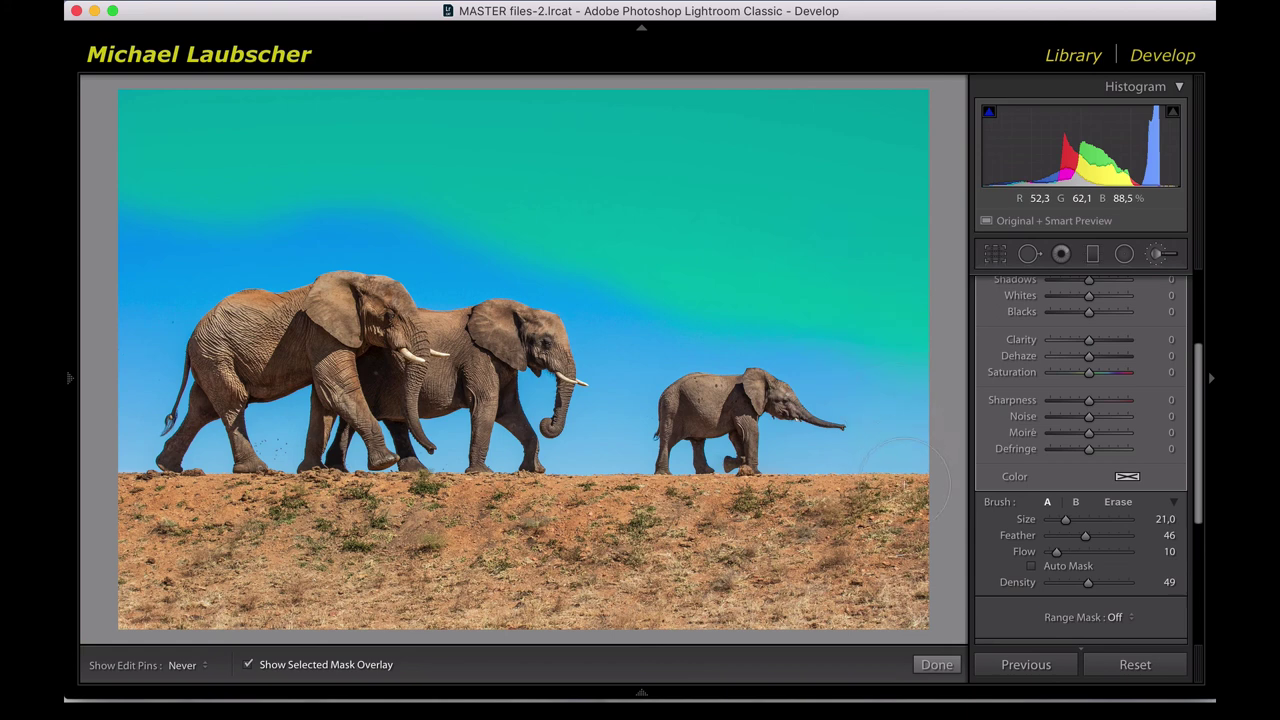
key(h)
key(h)
key(h)
key(9)
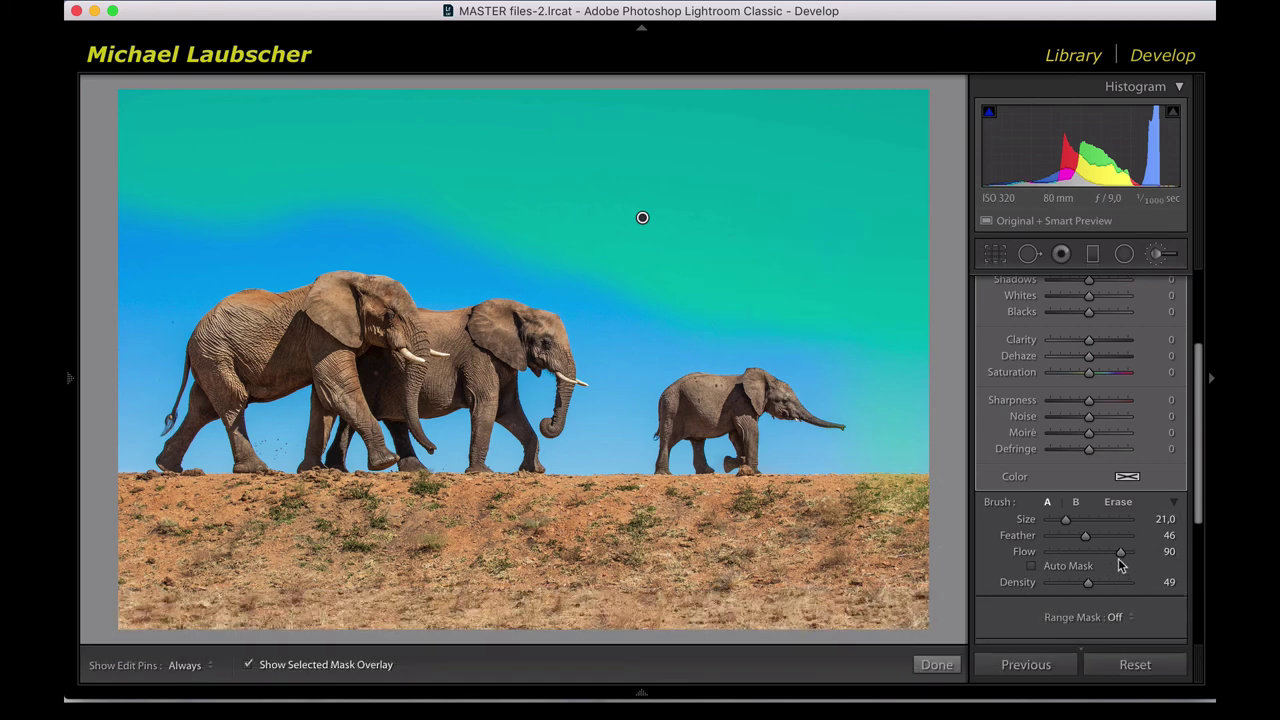
key(h)
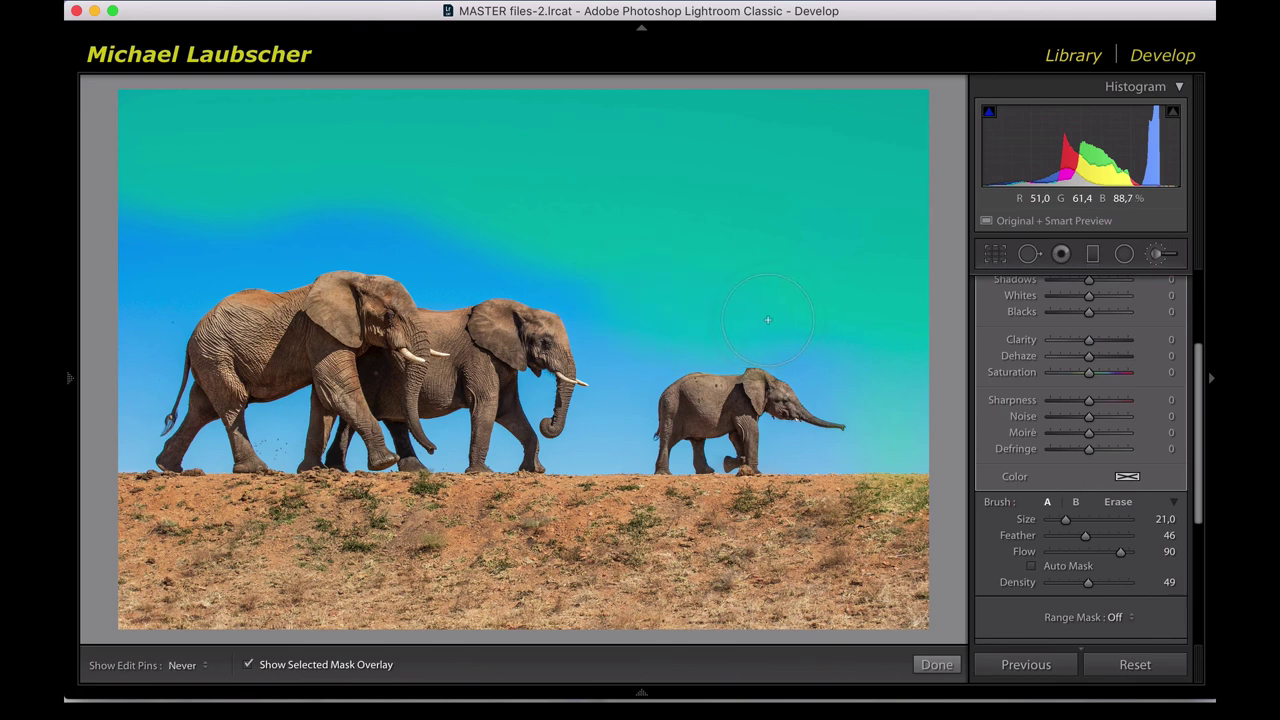
key(h)
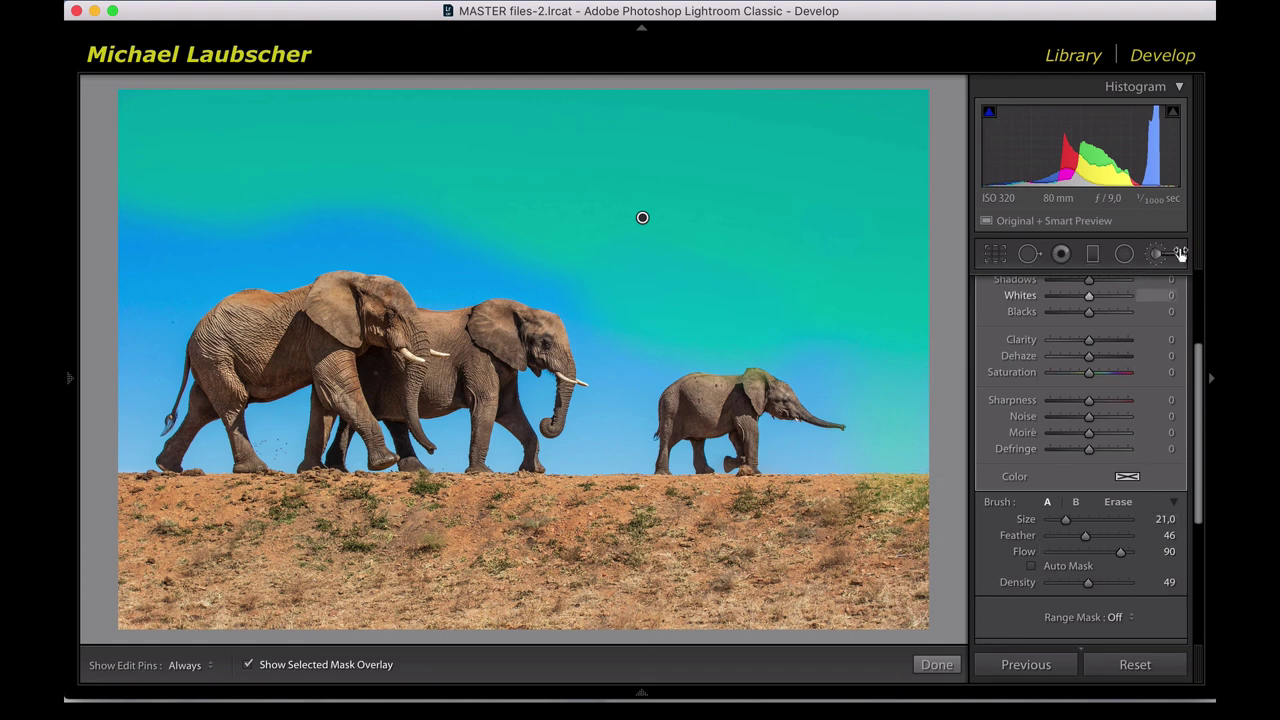
Switch to the Radial Filter, toggle it off and back on to hide the mask overlay.
click(1127, 256)
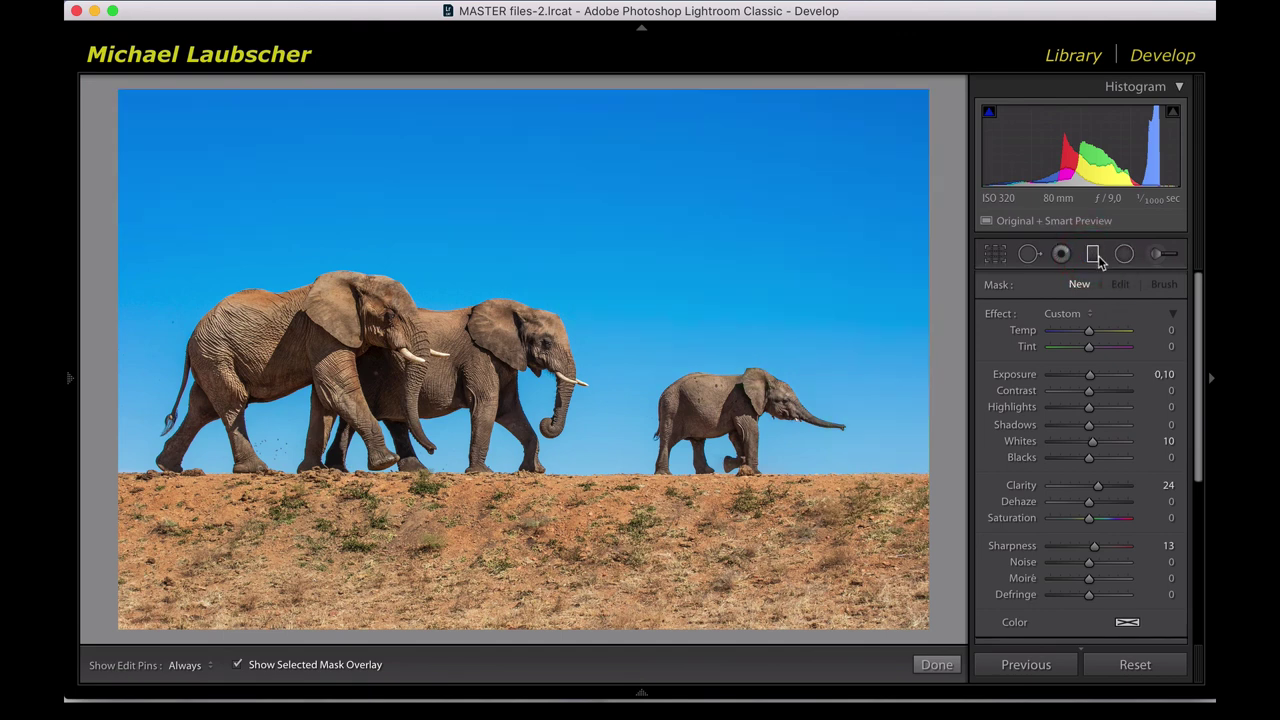
click(1123, 256)
click(1123, 256)
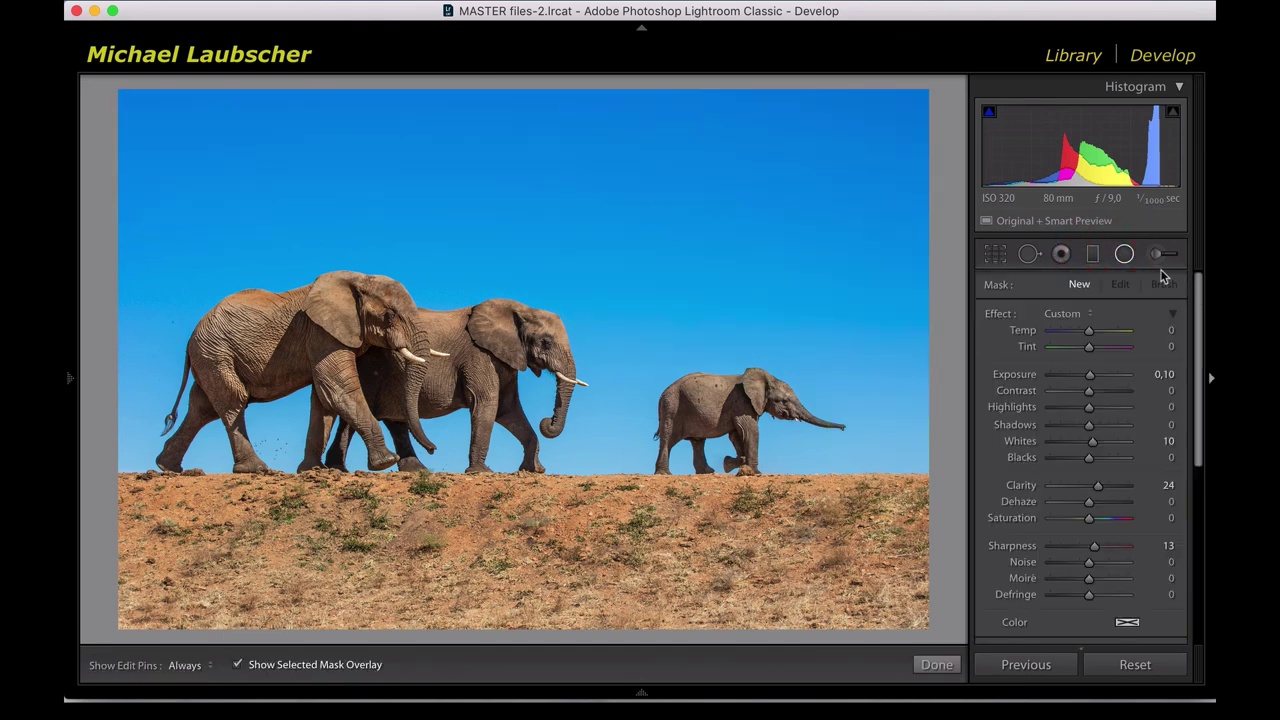
Zoom in on the elephants, pan to the middle elephant's head, then return to Fit view.
key(space)
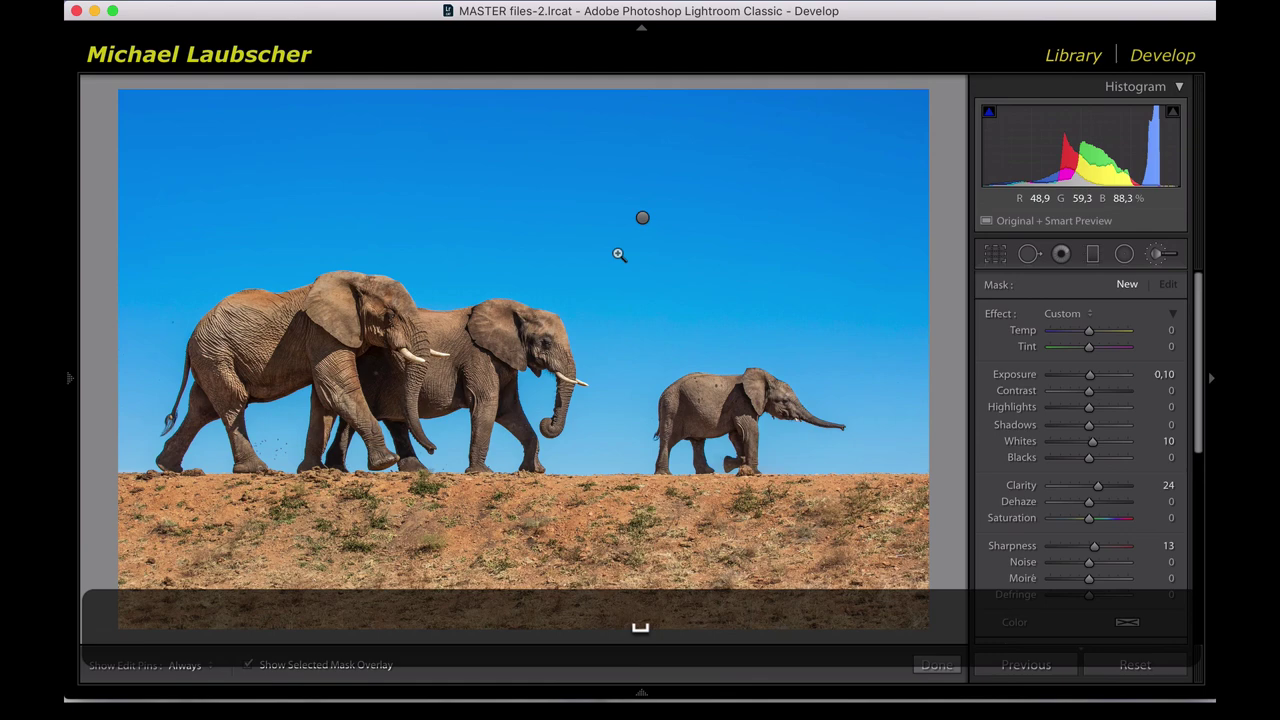
click(619, 254)
click(616, 252)
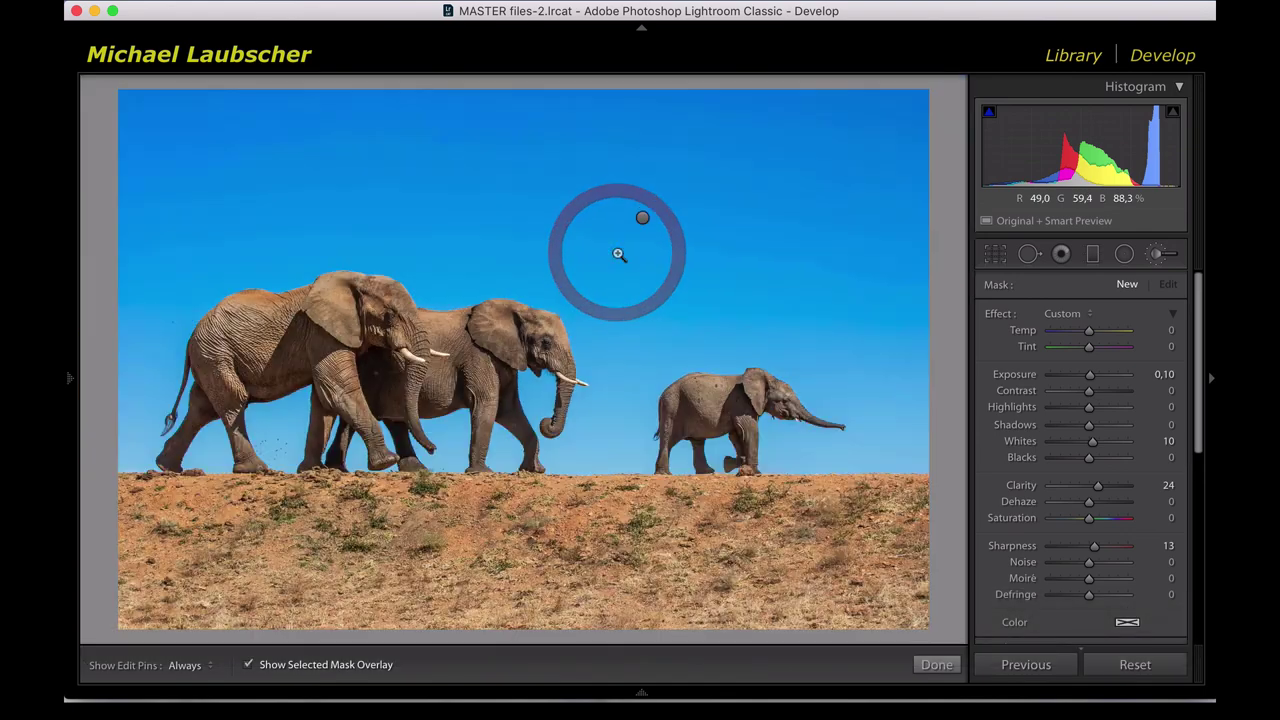
click(616, 252)
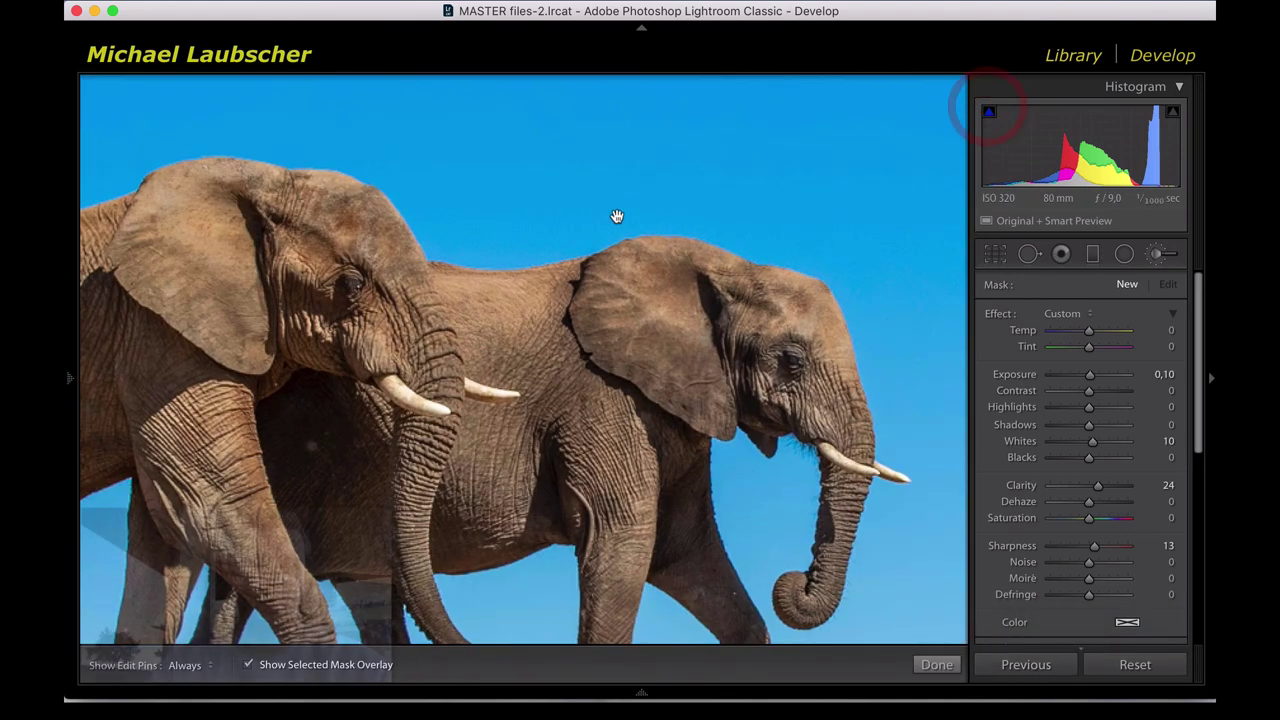
drag(617, 214, 620, 470)
key(super+minus)
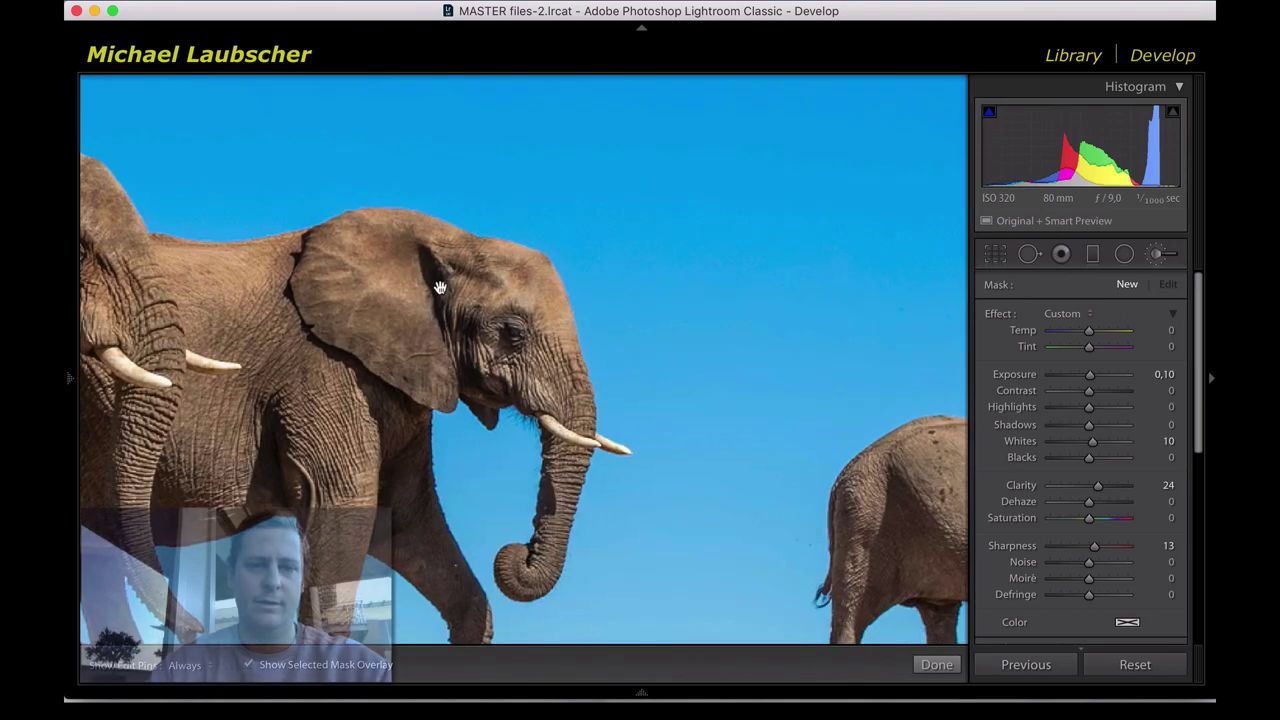
click(441, 289)
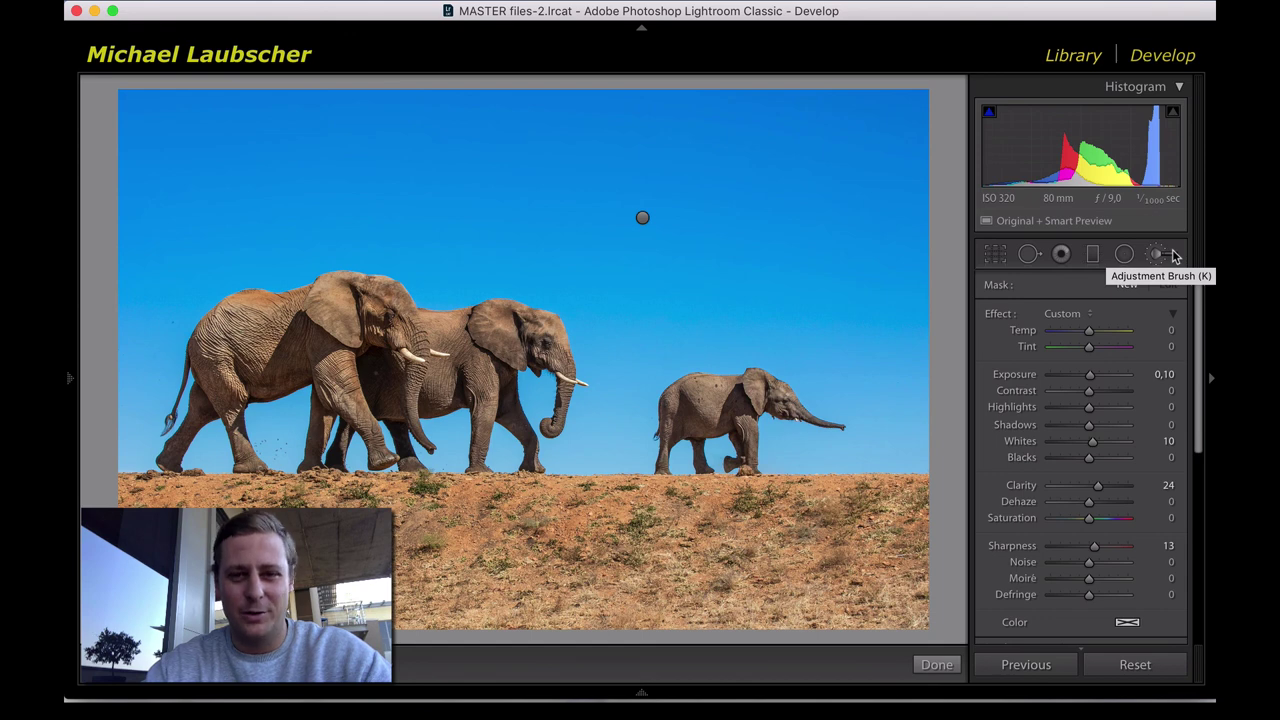
Paint a new brush mask across the upper sky with the toolbar hidden, then commit it with Done.
key(t)
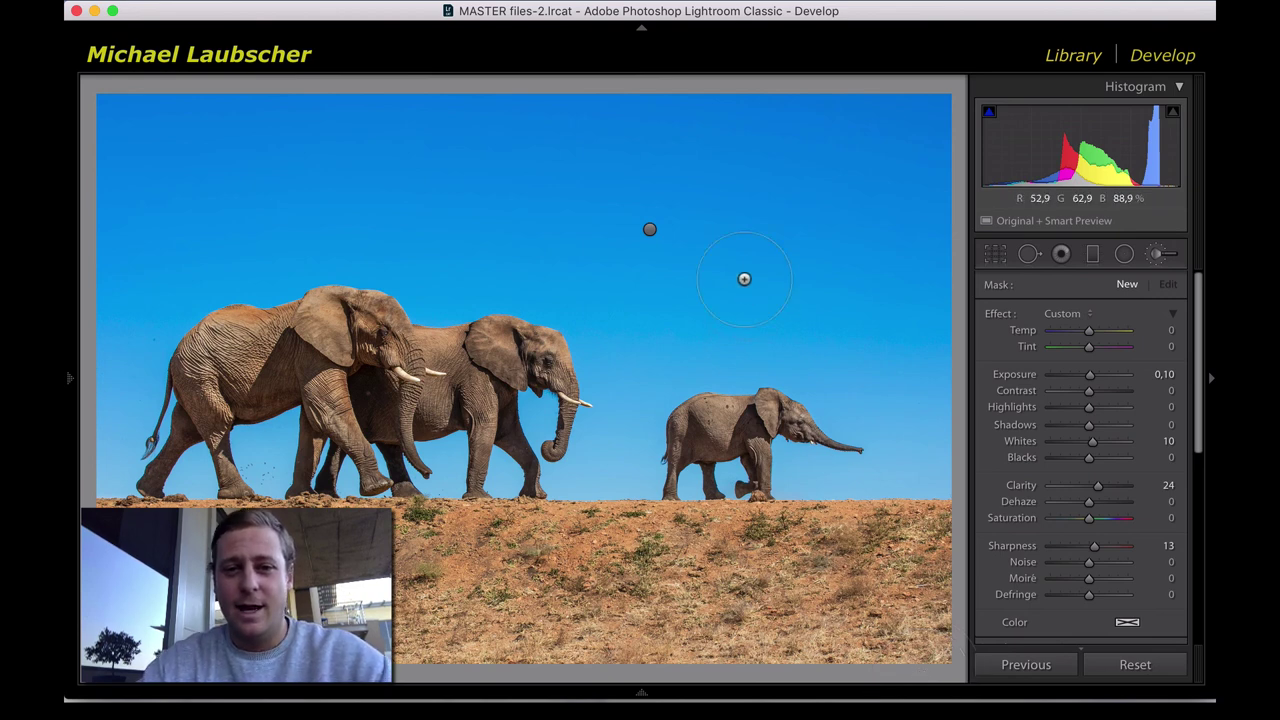
mouse_move(766, 286)
mouse_down()
mouse_move(729, 177)
mouse_move(843, 163)
mouse_move(806, 191)
mouse_move(801, 147)
mouse_up()
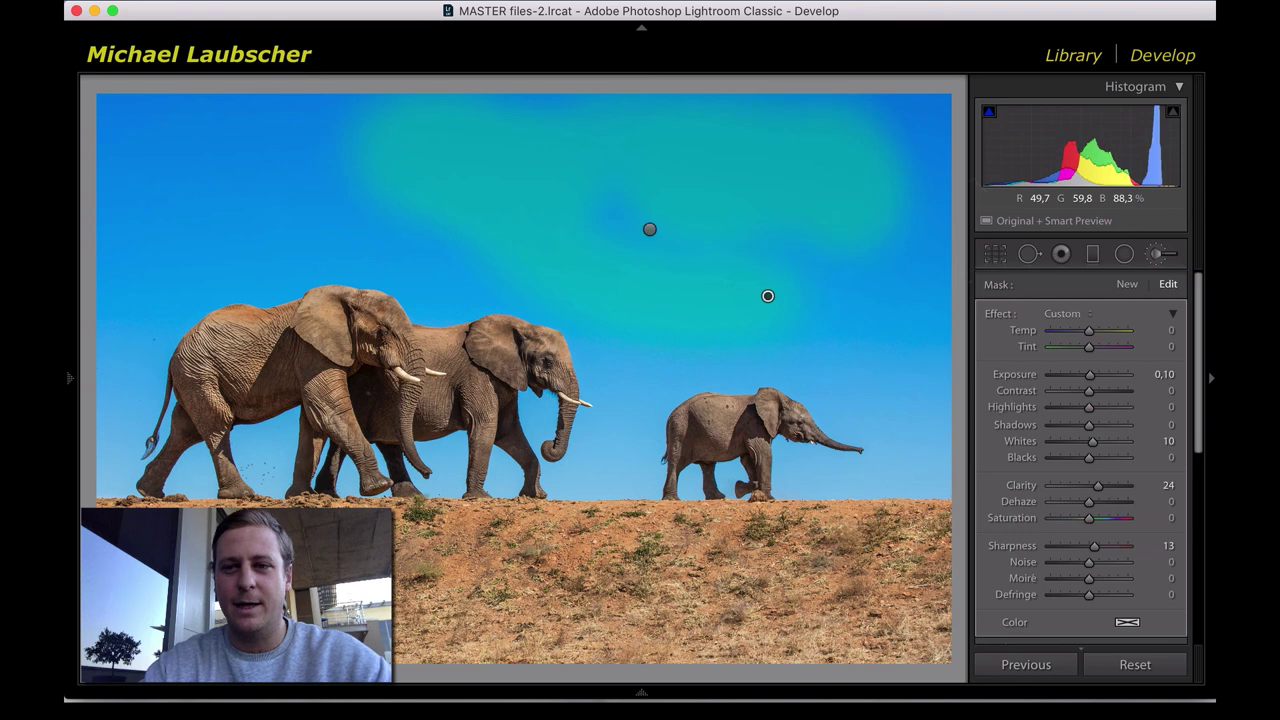
click(1158, 255)
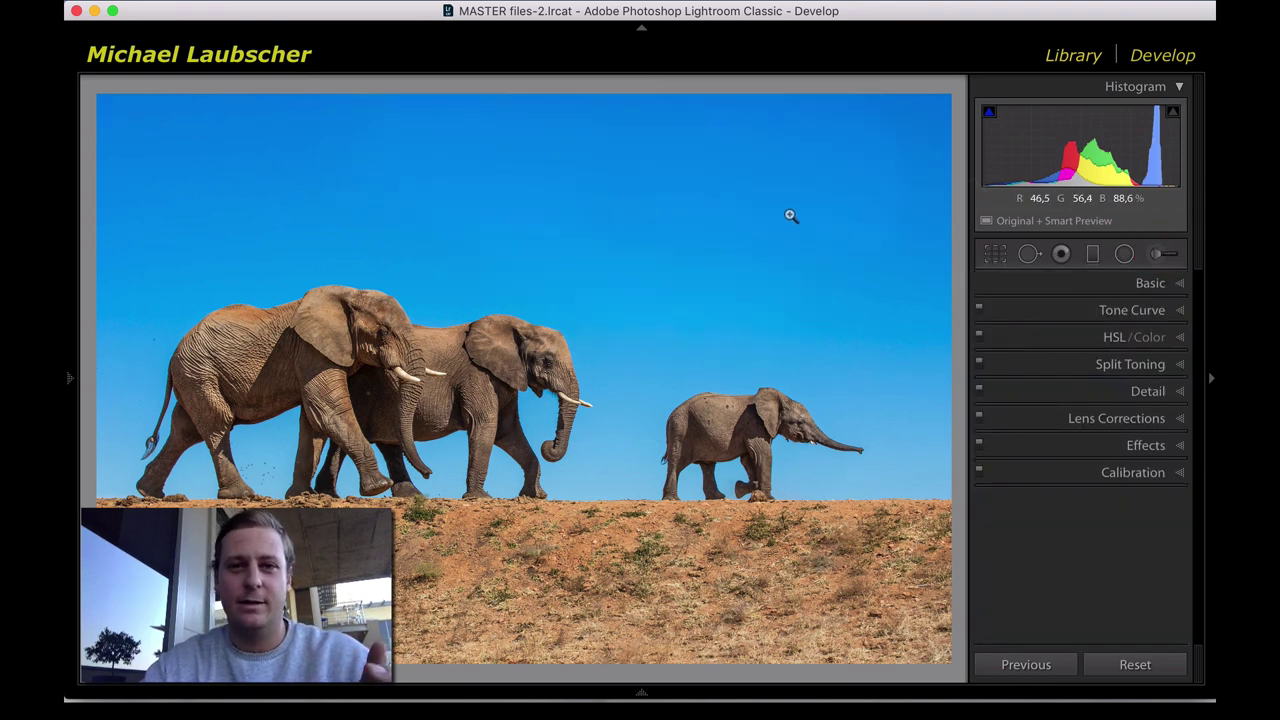
click(1158, 255)
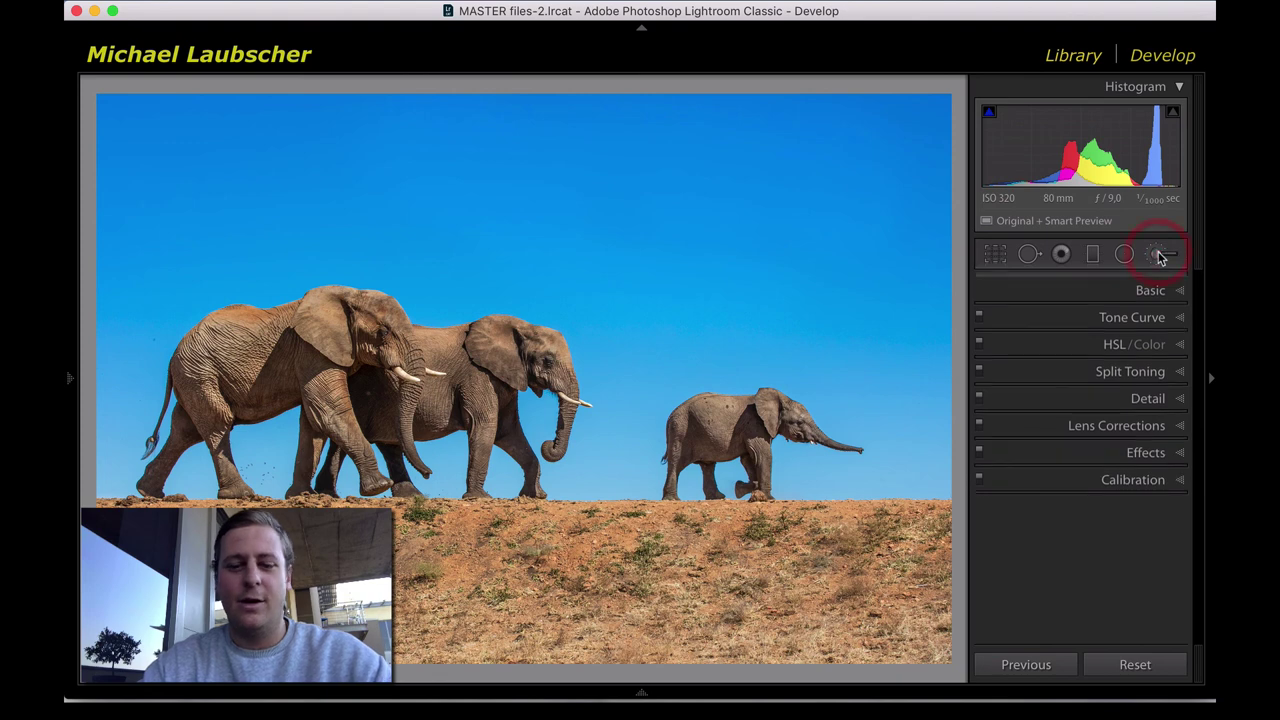
key(t)
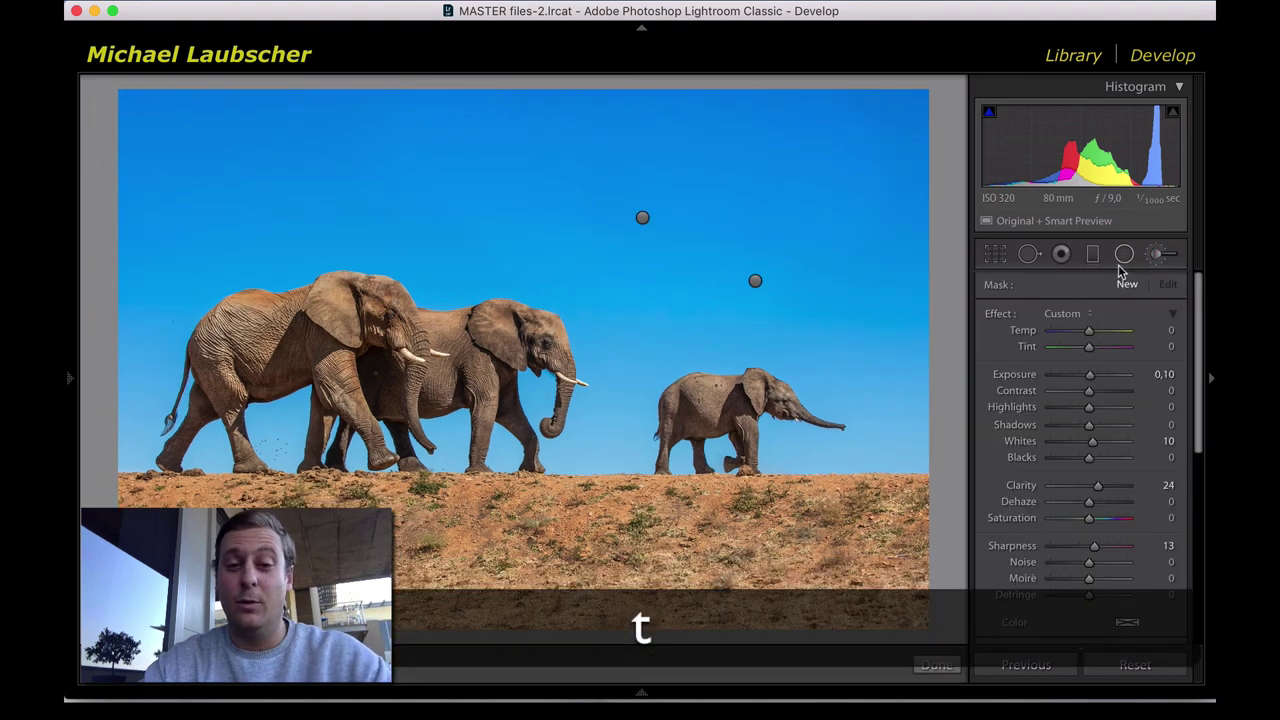
click(938, 667)
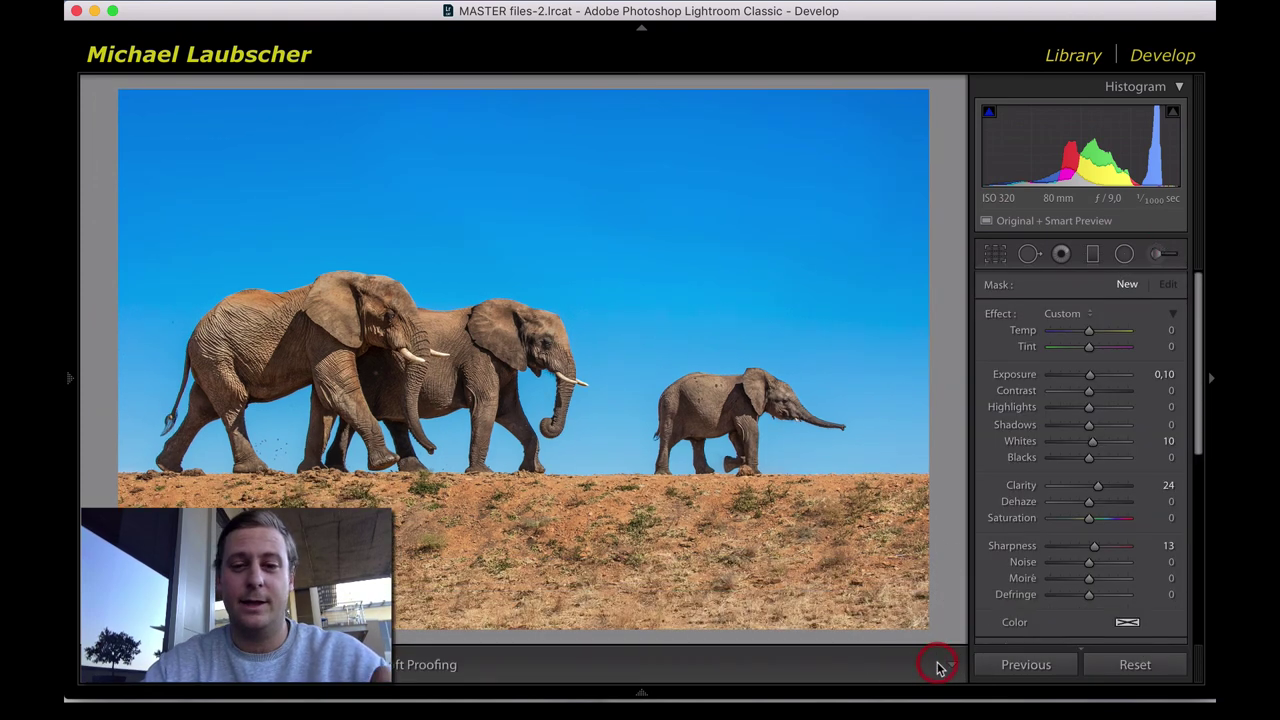